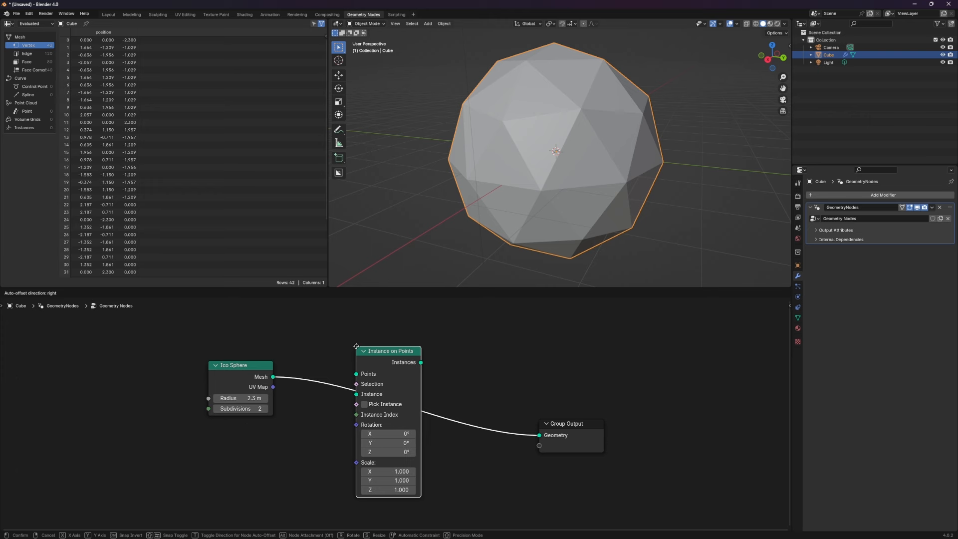
# - Insert an Instance on Points node between the Ico Sphere and Group Output nodes and spread the nodes apart
pyautogui.moveTo(356, 347); pyautogui.dragTo(356, 352)
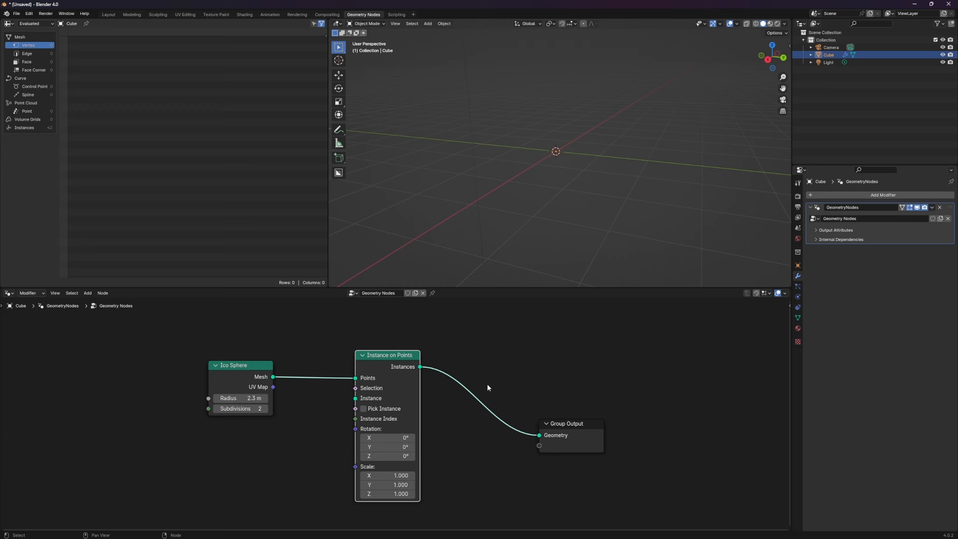
pyautogui.moveTo(574, 423); pyautogui.dragTo(615, 408)
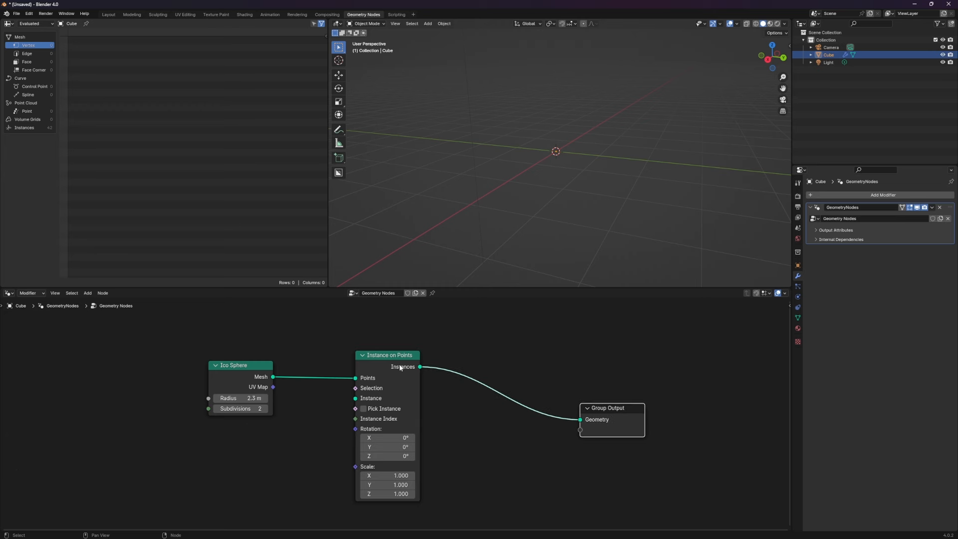
pyautogui.moveTo(259, 368); pyautogui.dragTo(250, 353)
pyautogui.moveTo(397, 358); pyautogui.dragTo(425, 340)
pyautogui.moveTo(240, 352); pyautogui.dragTo(238, 345)
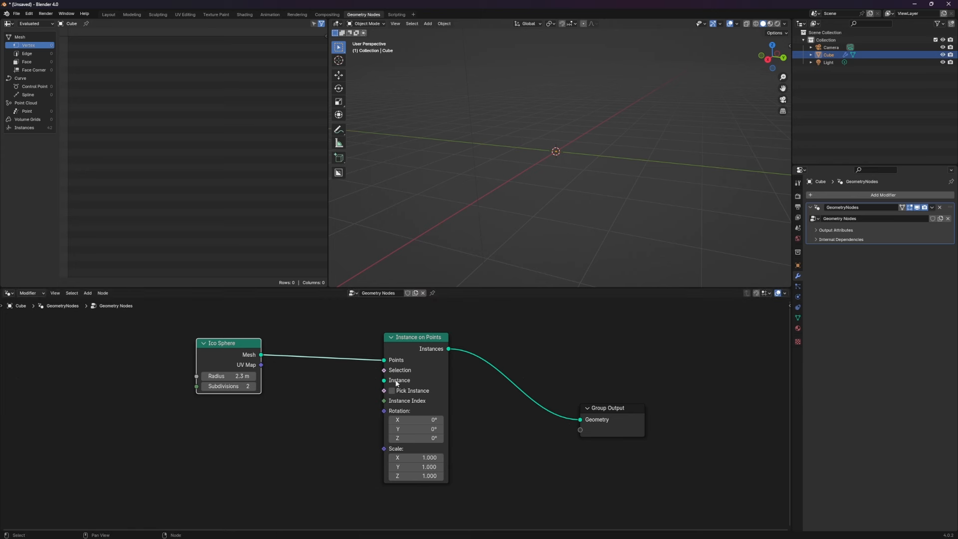
pyautogui.moveTo(410, 379)
pyautogui.moveTo(219, 350); pyautogui.dragTo(239, 345)
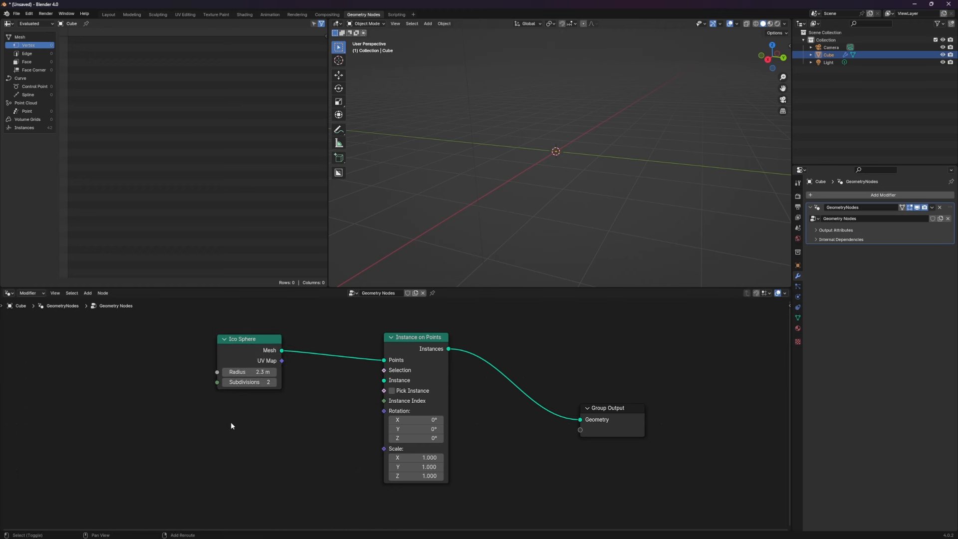
# - Add a Cube mesh primitive node below the Ico Sphere node and connect its Mesh output to the Instance input
pyautogui.hotkey('shift', 'a')
pyautogui.click(214, 384)
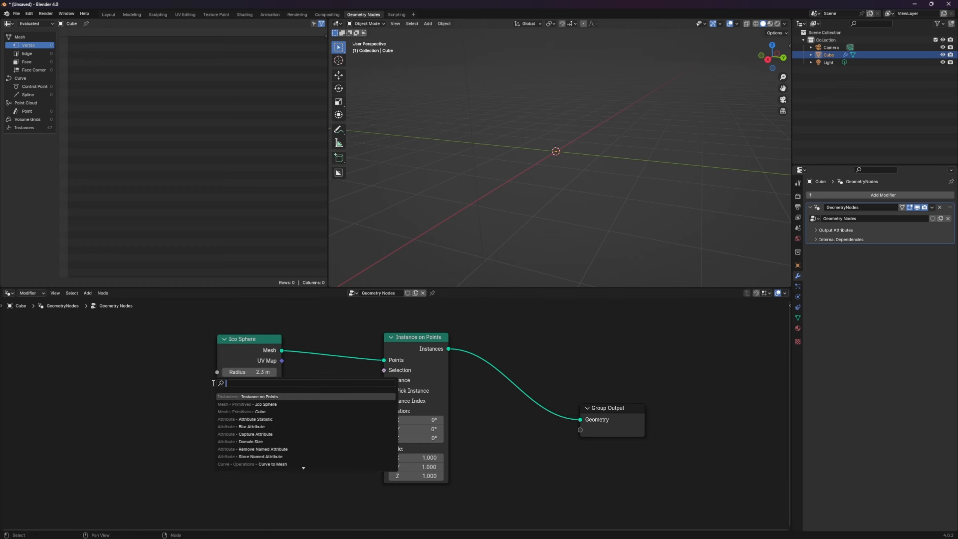
pyautogui.write('cube')
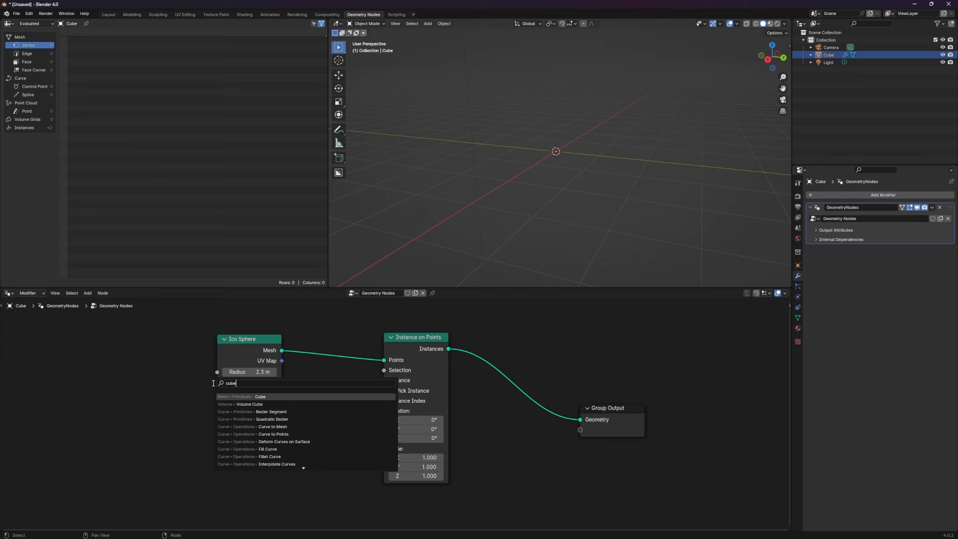
pyautogui.click(262, 396)
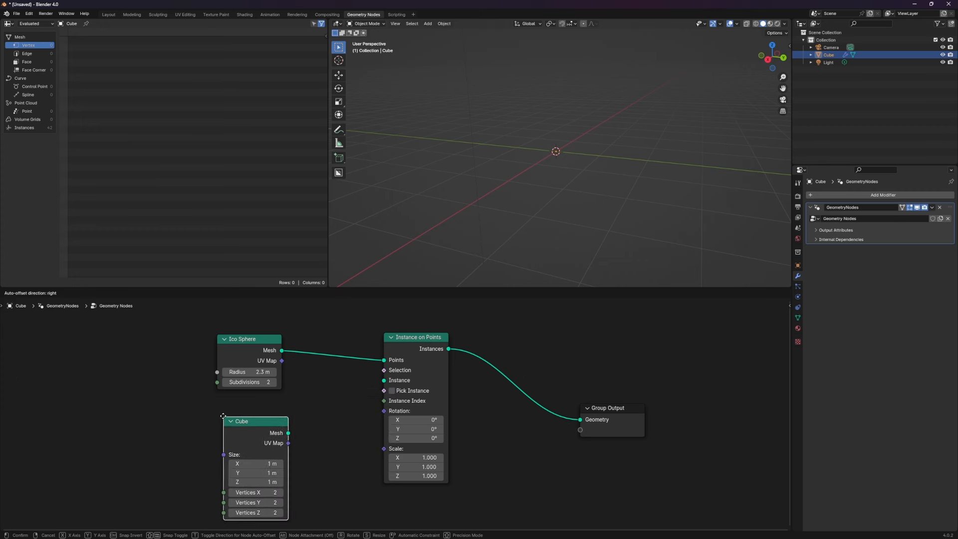
pyautogui.click(252, 423)
pyautogui.moveTo(283, 430); pyautogui.dragTo(383, 380)
pyautogui.moveTo(574, 175); pyautogui.dragTo(666, 192, button='middle')
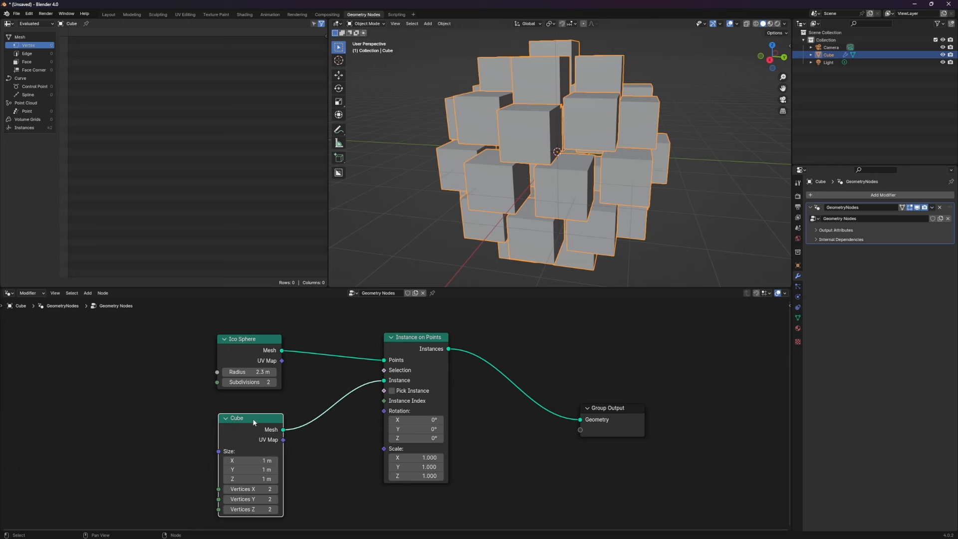
# - Rearrange the Cube and Instance on Points nodes to leave more space between them, undoing any accidental size change
pyautogui.moveTo(253, 420); pyautogui.dragTo(253, 414)
pyautogui.moveTo(257, 454)
pyautogui.mouseDown()
pyautogui.moveTo(230, 455)
pyautogui.moveTo(263, 455)
pyautogui.moveTo(250, 455)
pyautogui.mouseUp()
pyautogui.hotkey('ctrl', 'z')
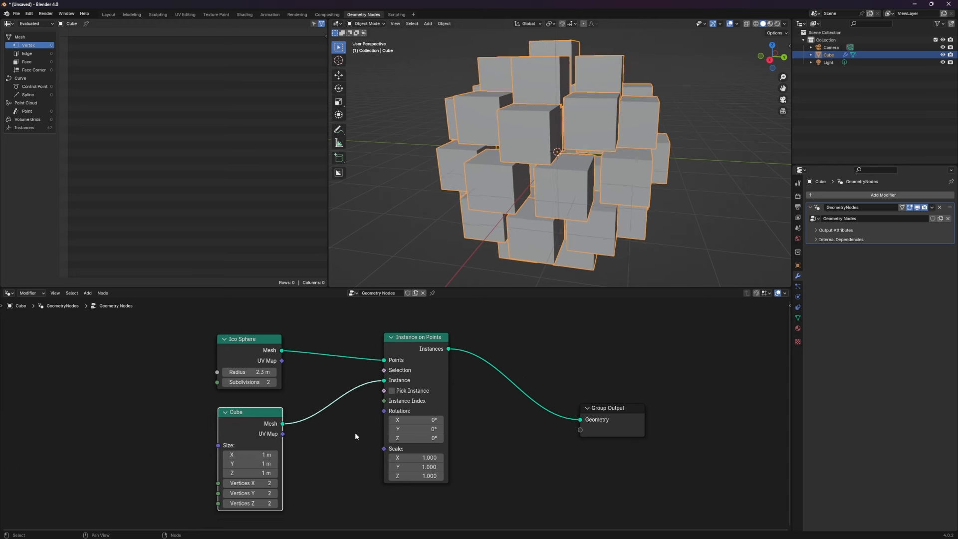
pyautogui.moveTo(428, 338); pyautogui.dragTo(467, 347)
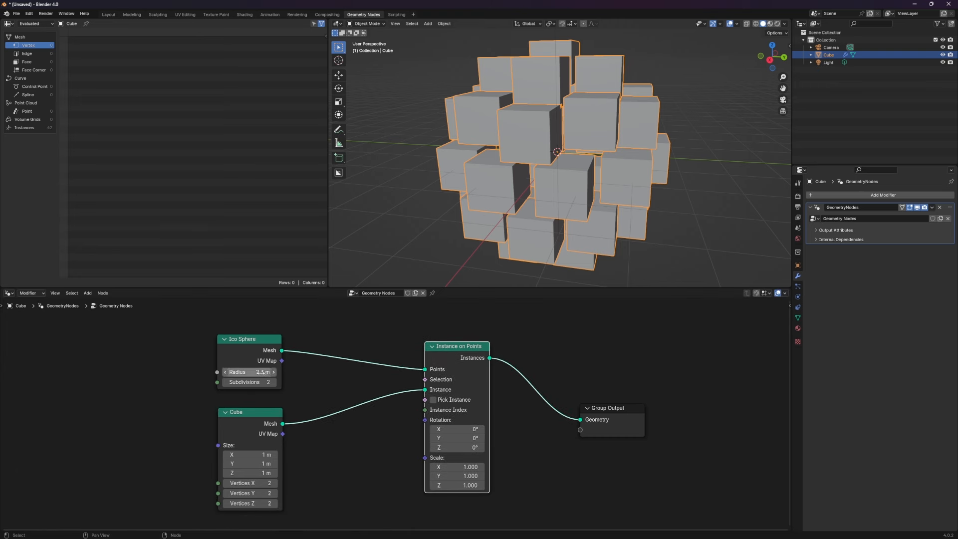
# - Set the Ico Sphere node's subdivisions to 3 and its radius to 5.8 m to space out the instanced cubes
pyautogui.moveTo(264, 372); pyautogui.dragTo(307, 372)
pyautogui.click(274, 382)
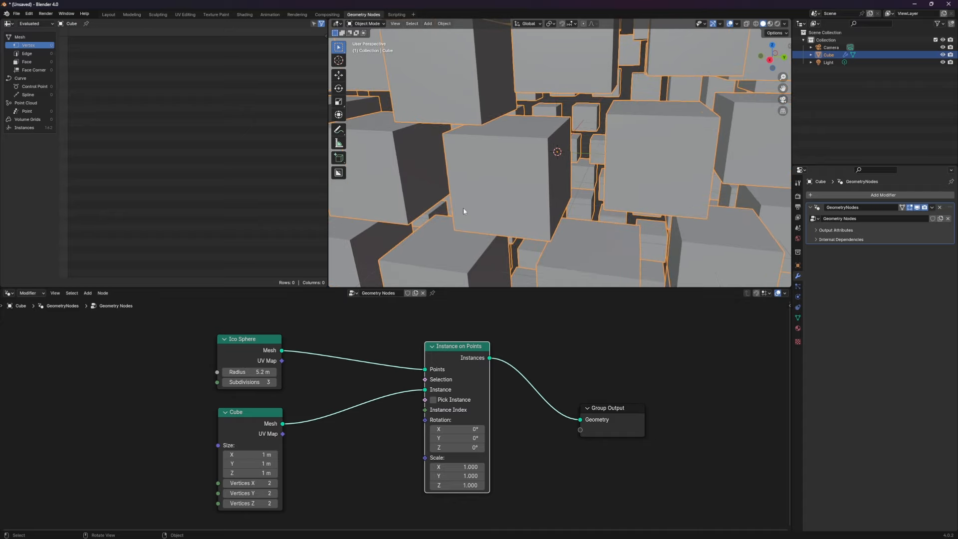
pyautogui.scroll(-1, 485, 180)
pyautogui.scroll(-4, 485, 179)
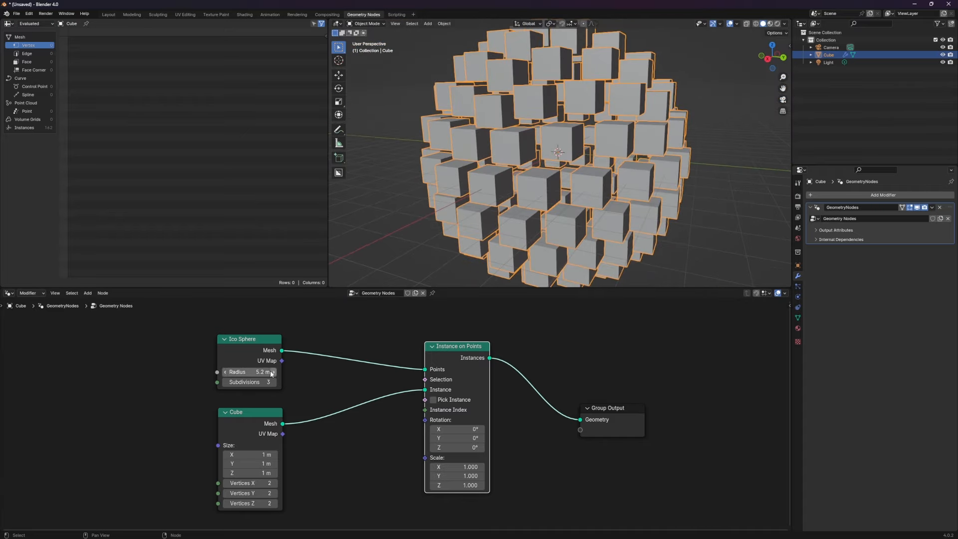
pyautogui.moveTo(264, 372)
pyautogui.mouseDown()
pyautogui.moveTo(280, 372)
pyautogui.moveTo(271, 365)
pyautogui.mouseUp()
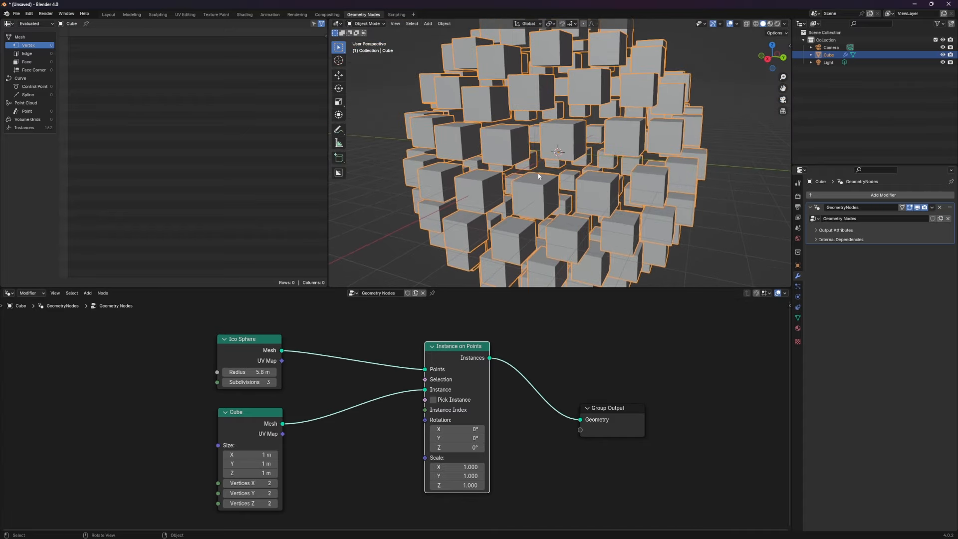
pyautogui.scroll(-1, 538, 177)
pyautogui.moveTo(614, 234); pyautogui.dragTo(581, 237, button='middle')
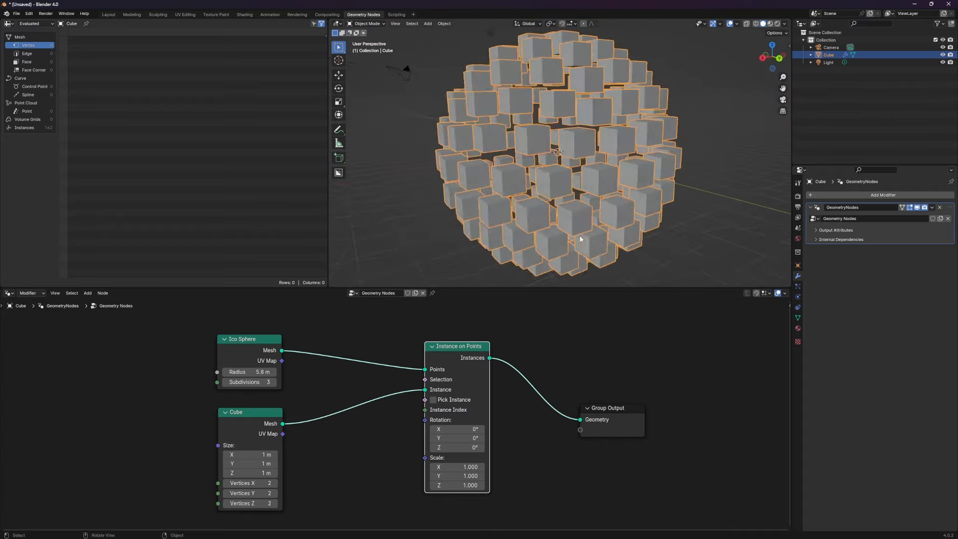
pyautogui.click(700, 241)
pyautogui.scroll(-1, 342, 422)
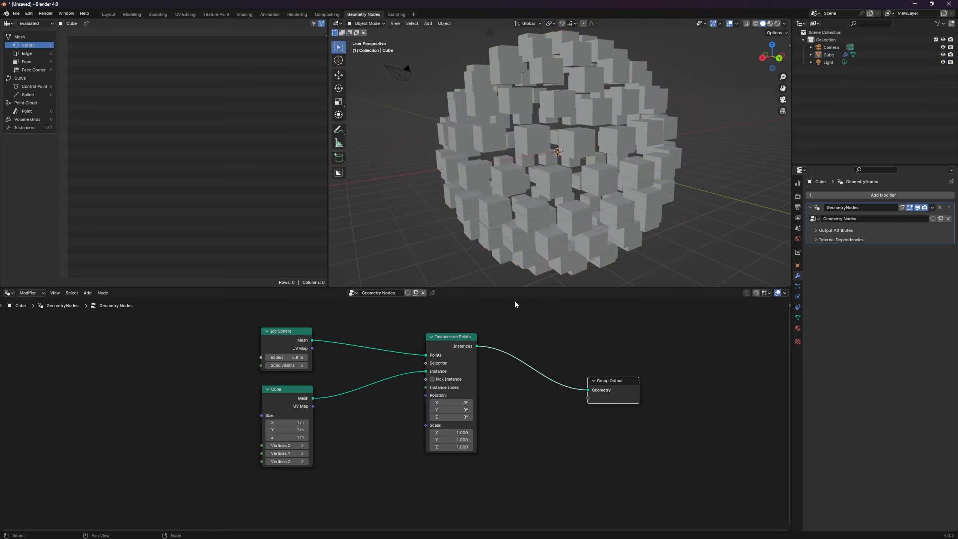
pyautogui.click(584, 144)
pyautogui.scroll(2, 584, 144)
pyautogui.moveTo(652, 145); pyautogui.dragTo(648, 171, button='middle')
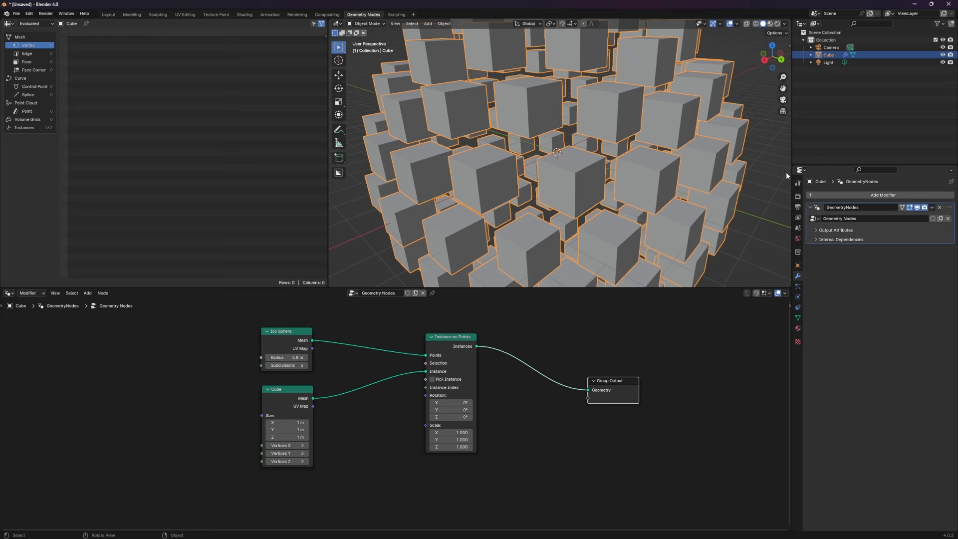
# - In the Layout workspace, rename the Cube object to Geo Nodes 1 and hide it in the viewport
pyautogui.click(109, 15)
pyautogui.scroll(-3, 221, 127)
pyautogui.moveTo(301, 204); pyautogui.dragTo(358, 199, button='middle')
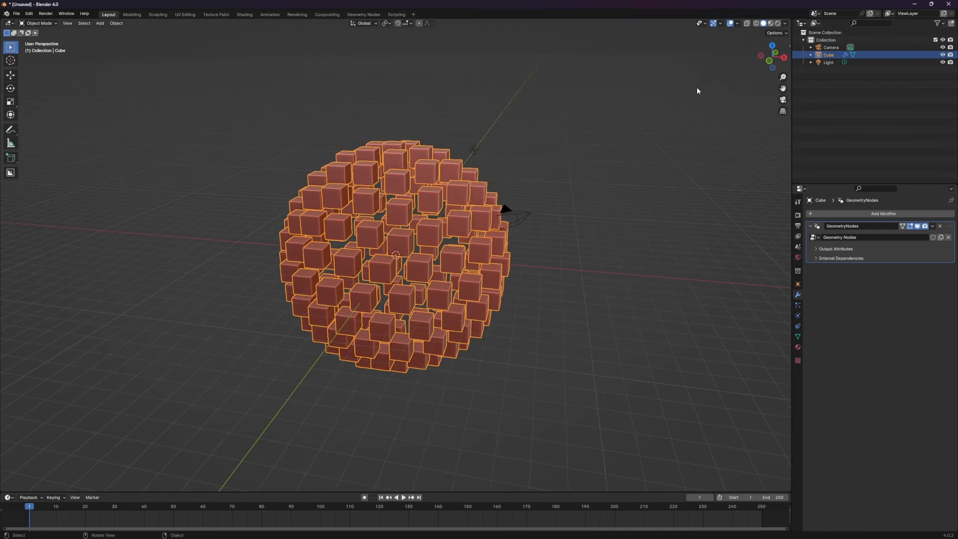
pyautogui.doubleClick(829, 55)
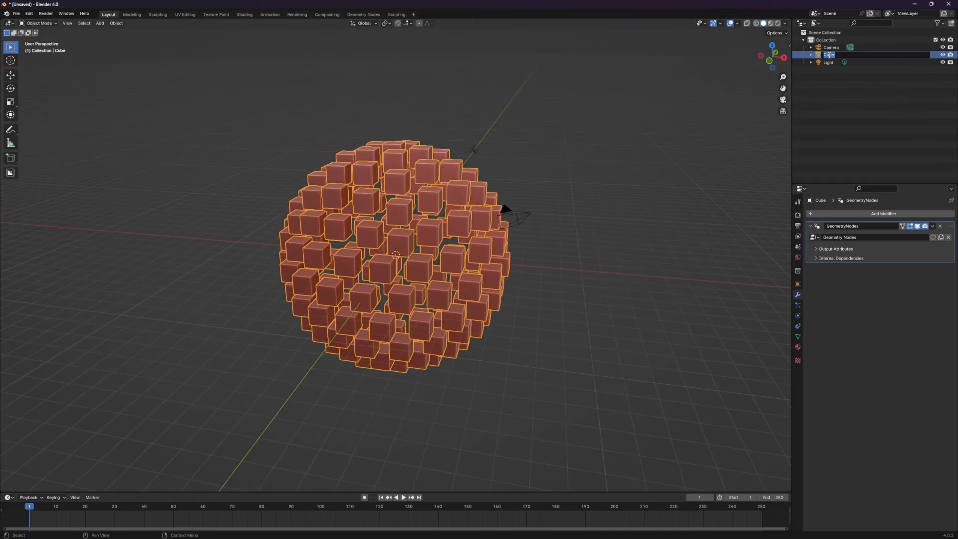
pyautogui.write('Geo Nodes 1')
pyautogui.press('Return')
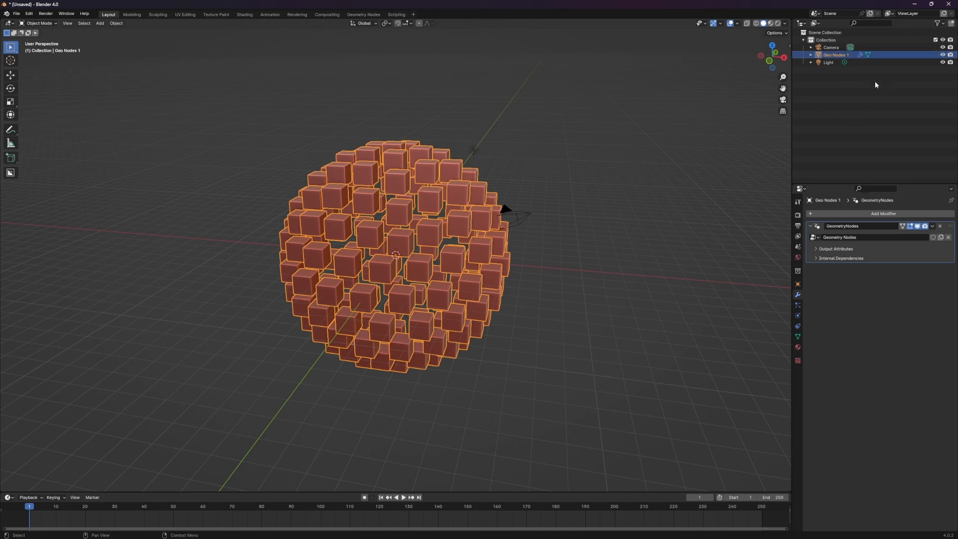
pyautogui.click(943, 55)
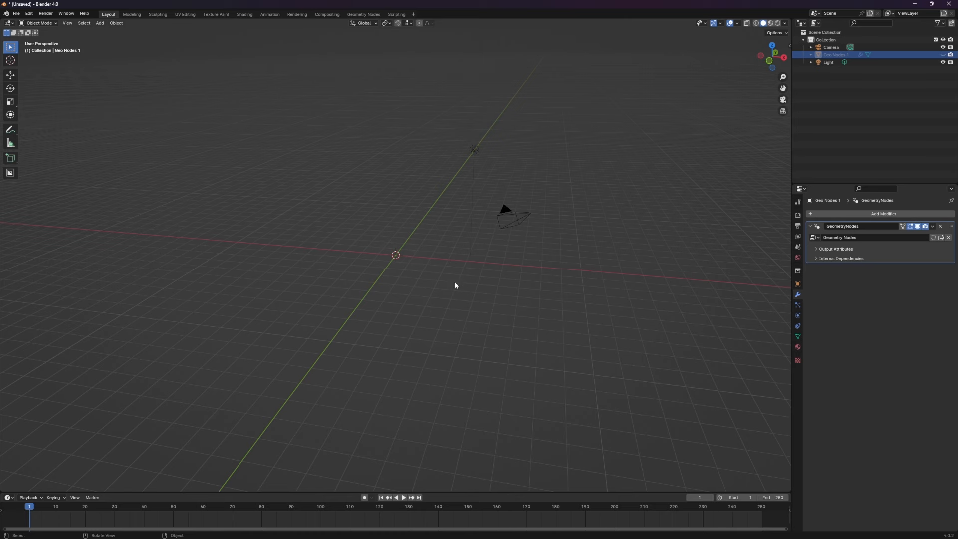
# - Add a new cube mesh at the world origin
pyautogui.hotkey('shift', 'a')
pyautogui.moveTo(426, 294)
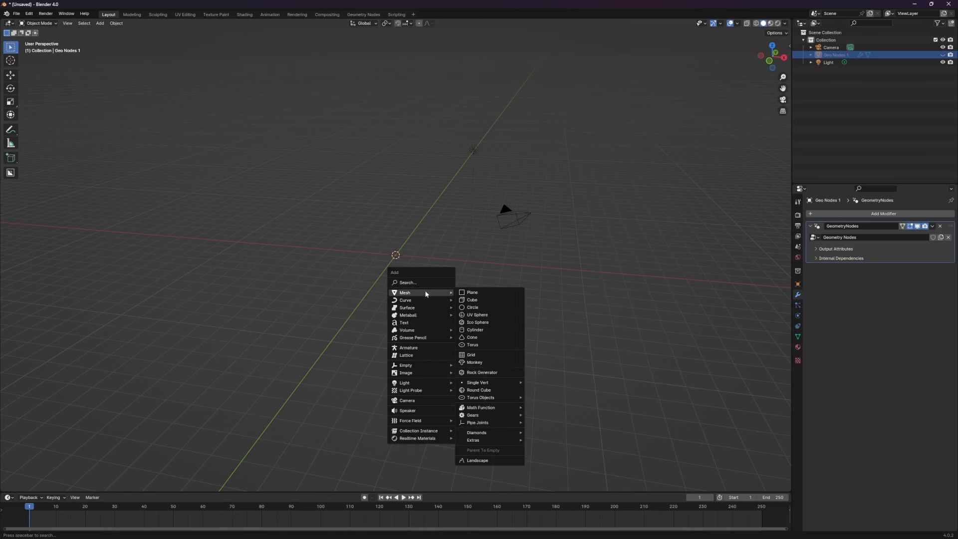
pyautogui.click(479, 300)
pyautogui.scroll(3, 434, 259)
pyautogui.moveTo(434, 260); pyautogui.dragTo(493, 269, button='middle')
# - Edit the new cube in face selection mode and inset its top face by about 0.16 m
pyautogui.press('Tab')
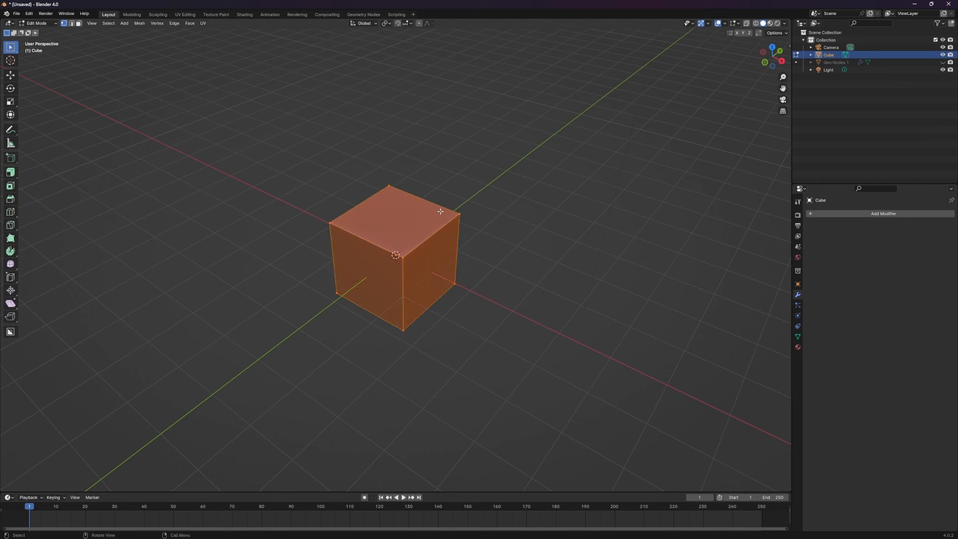
pyautogui.click(79, 23)
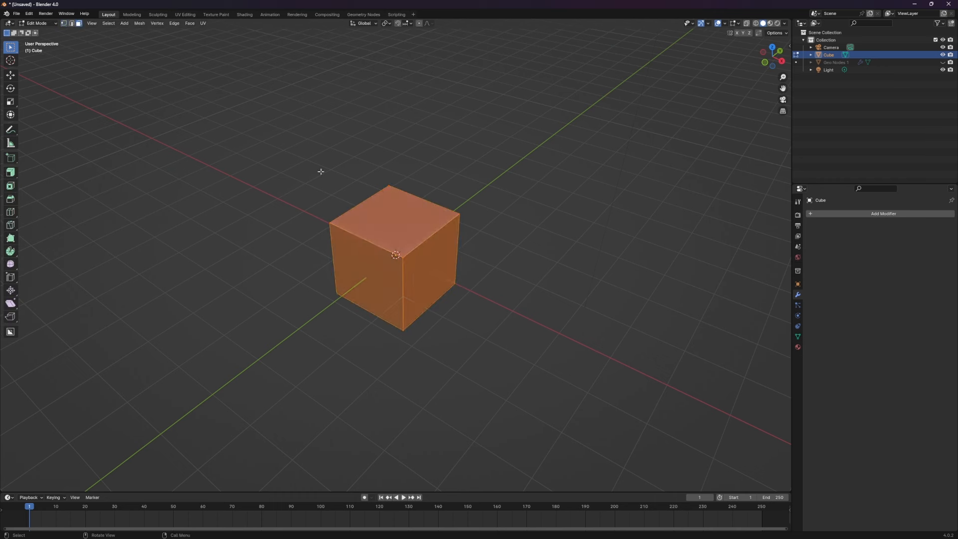
pyautogui.click(10, 186)
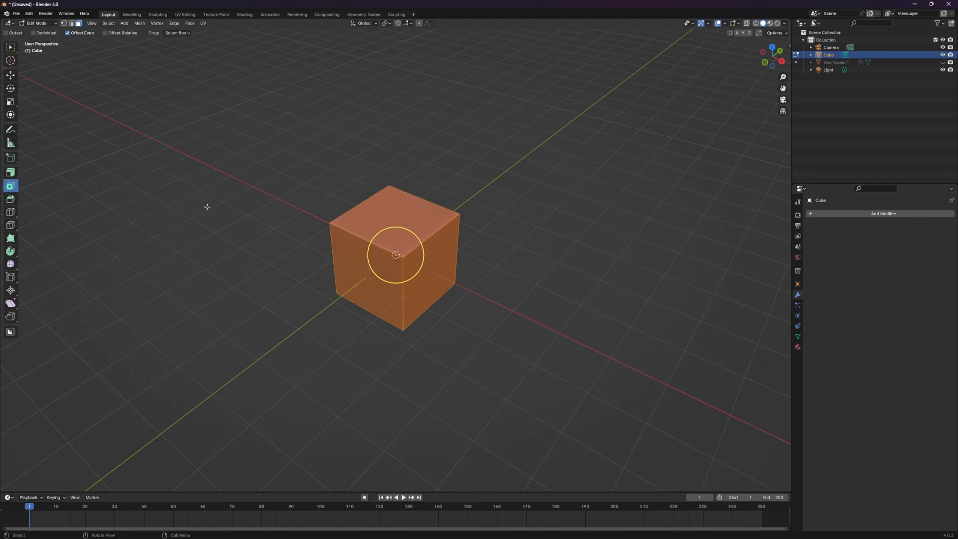
pyautogui.click(377, 214)
pyautogui.moveTo(399, 212); pyautogui.dragTo(398, 217)
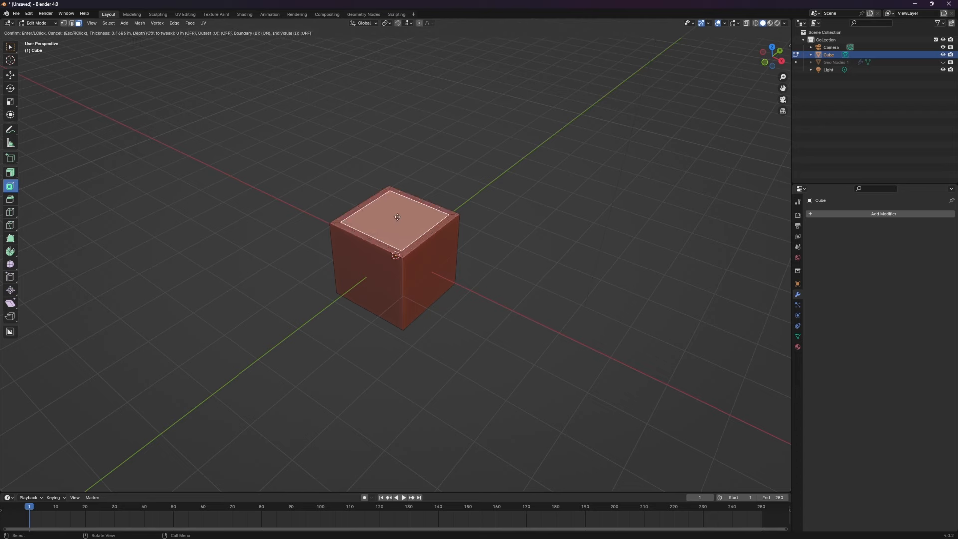
pyautogui.moveTo(399, 217); pyautogui.dragTo(387, 257, button='middle')
# - Inset two of the cube's side faces to leave a narrow border like the one on the top face
pyautogui.click(431, 257)
pyautogui.moveTo(433, 257); pyautogui.dragTo(423, 259)
pyautogui.moveTo(474, 254); pyautogui.dragTo(414, 251, button='middle')
pyautogui.click(441, 255)
pyautogui.moveTo(441, 254); pyautogui.dragTo(432, 260)
pyautogui.moveTo(491, 261)
pyautogui.mouseDown(button='middle')
pyautogui.moveTo(450, 233)
pyautogui.moveTo(413, 254)
pyautogui.moveTo(483, 253)
pyautogui.mouseUp(button='middle')
# - Try to inset the next side face of the cube with a thickness of 0.144 m
pyautogui.click(414, 255)
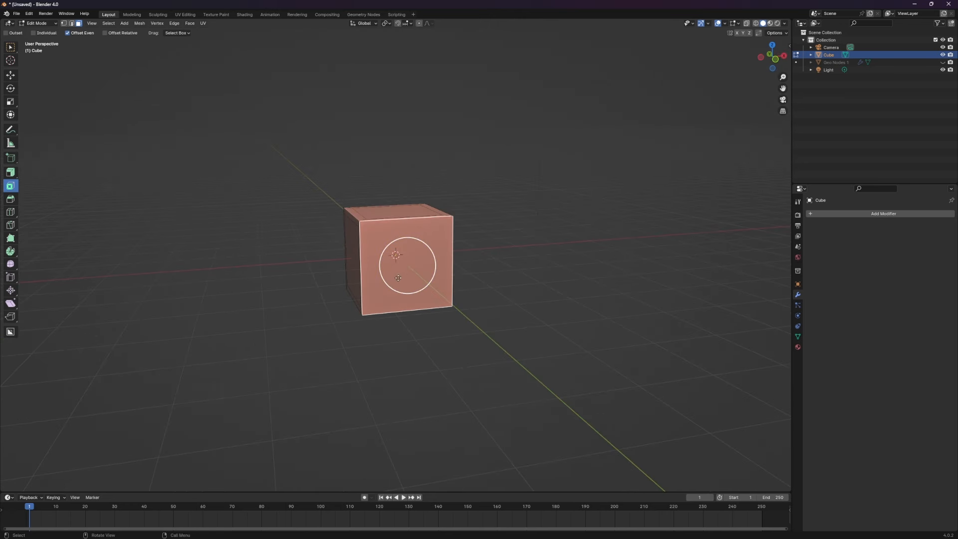
pyautogui.moveTo(410, 266); pyautogui.dragTo(403, 265)
pyautogui.click(28, 484)
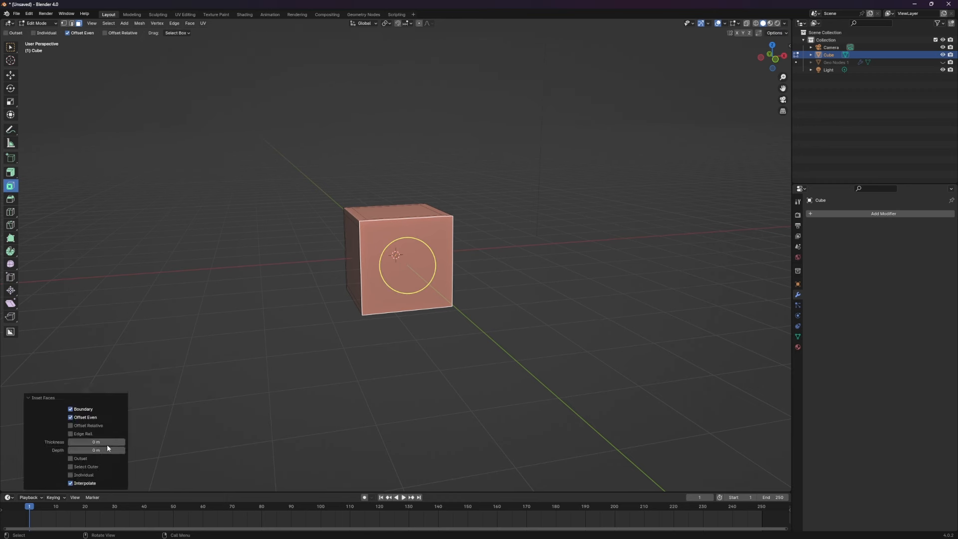
pyautogui.moveTo(97, 441); pyautogui.dragTo(107, 442)
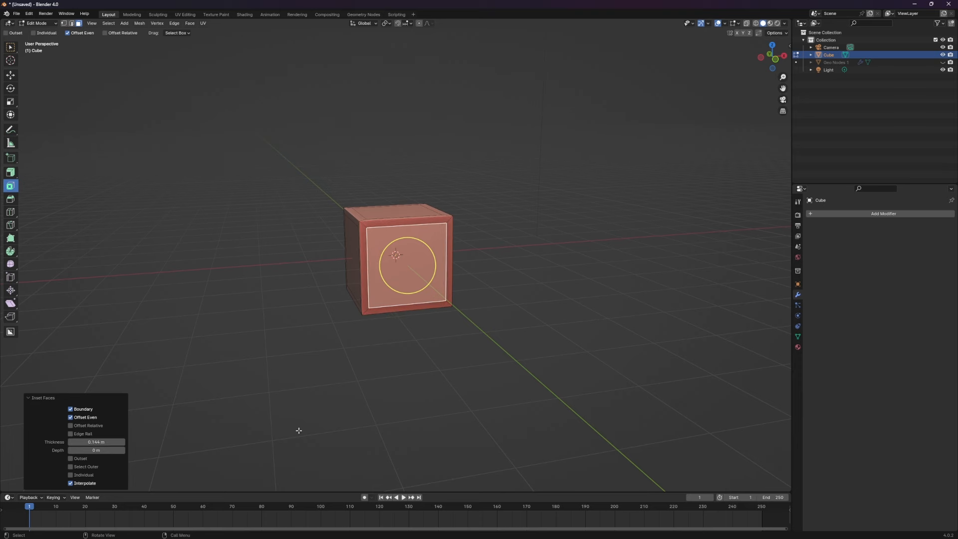
pyautogui.hotkey('ctrl', 'z')
# - Inset the cube's remaining faces, including the bottom one, with a border of about 0.17 m
pyautogui.moveTo(310, 357); pyautogui.dragTo(301, 265, button='middle')
pyautogui.moveTo(412, 267); pyautogui.dragTo(400, 269)
pyautogui.moveTo(400, 269); pyautogui.dragTo(458, 338, button='middle')
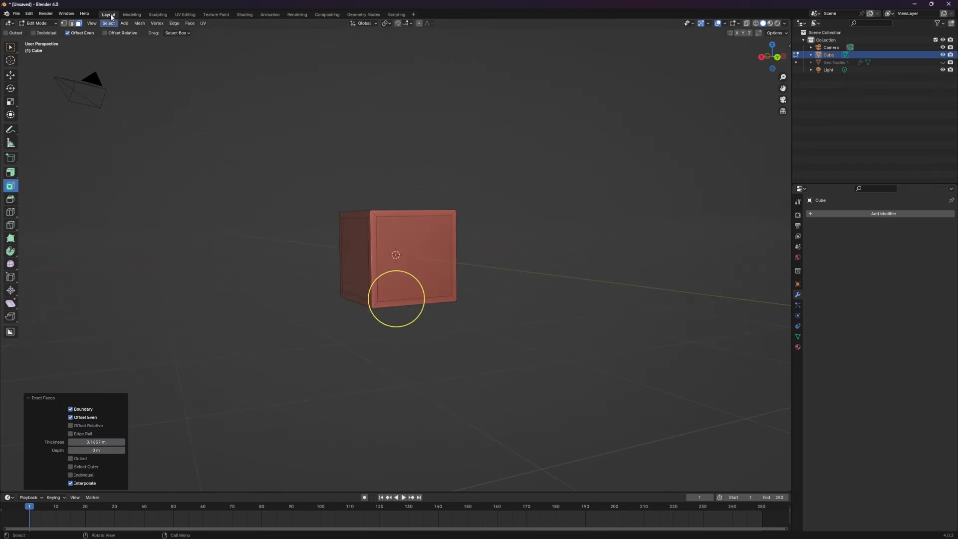
# - Extrude all six inner inset faces of the cube slightly inward along their normals, leaving a raised crate-like frame, and deselect everything
pyautogui.click(10, 47)
pyautogui.click(428, 259)
pyautogui.moveTo(428, 259); pyautogui.dragTo(404, 261, button='middle')
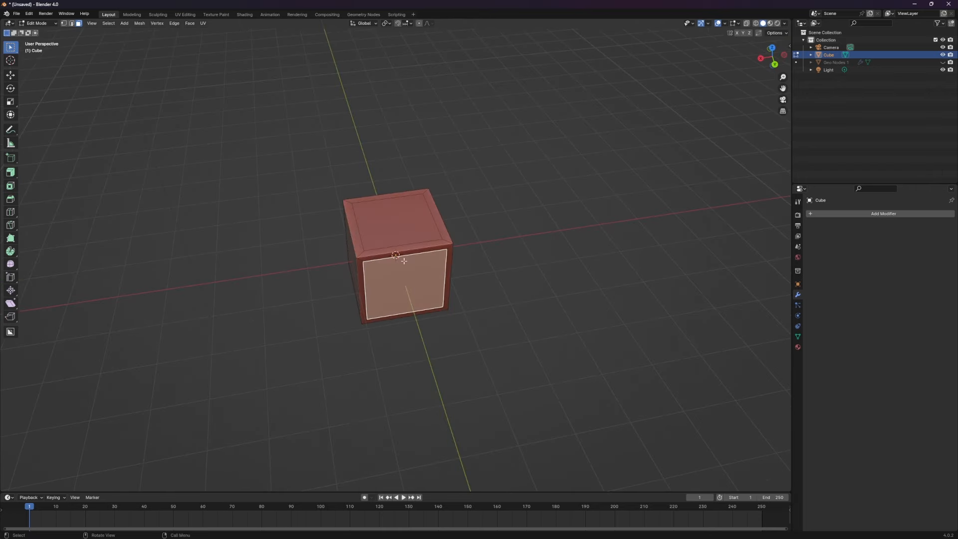
pyautogui.keyDown('shift'); pyautogui.click(399, 227); pyautogui.keyUp('shift')
pyautogui.moveTo(462, 259); pyautogui.dragTo(322, 244, button='middle')
pyautogui.keyDown('shift'); pyautogui.click(415, 267); pyautogui.keyUp('shift')
pyautogui.keyDown('shift'); pyautogui.click(422, 256); pyautogui.keyUp('shift')
pyautogui.moveTo(422, 256); pyautogui.dragTo(391, 231, button='middle')
pyautogui.keyDown('shift'); pyautogui.click(431, 255); pyautogui.keyUp('shift')
pyautogui.keyDown('shift'); pyautogui.click(403, 286); pyautogui.keyUp('shift')
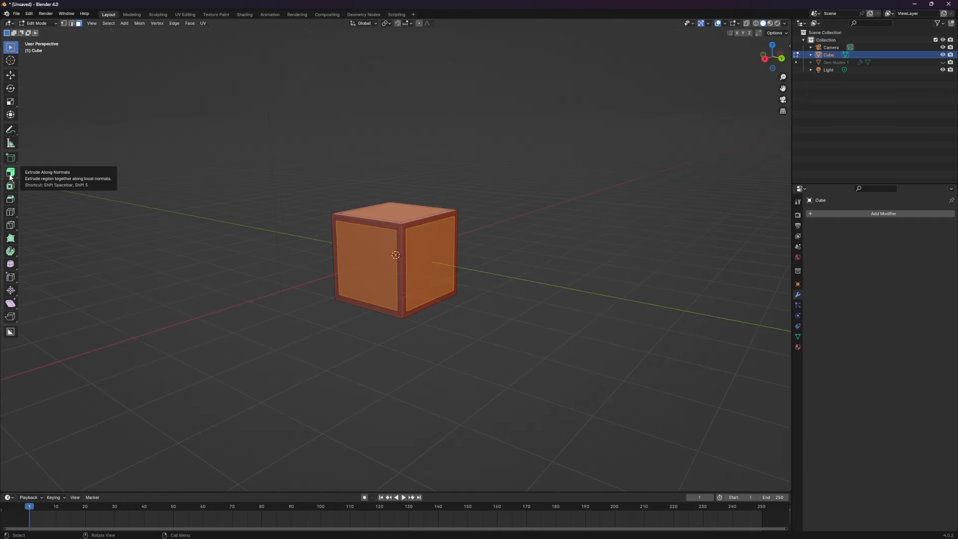
pyautogui.click(10, 176)
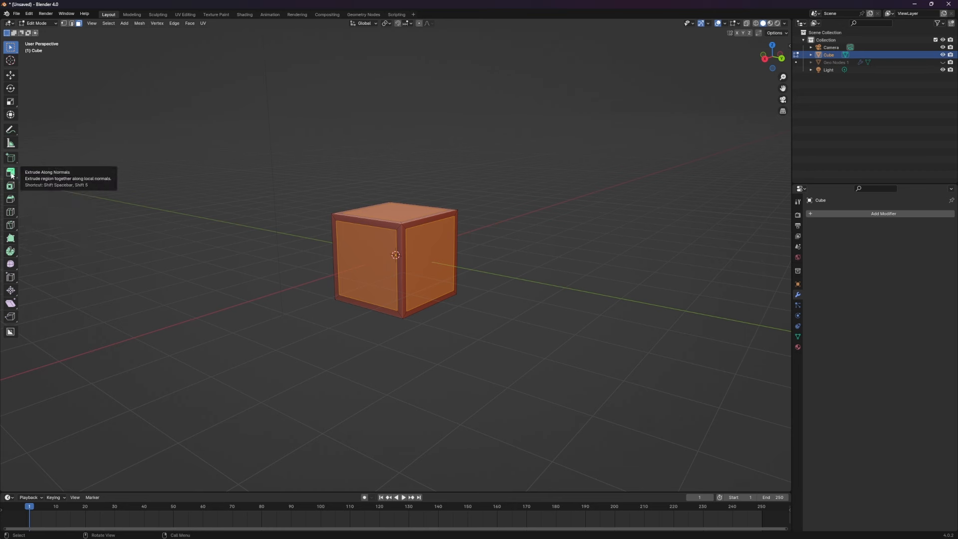
pyautogui.click(11, 173)
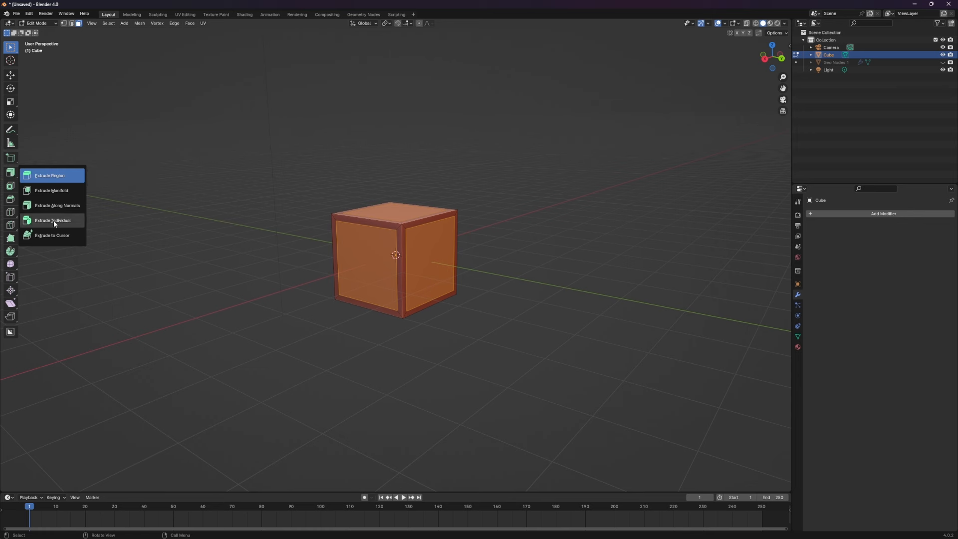
pyautogui.click(61, 206)
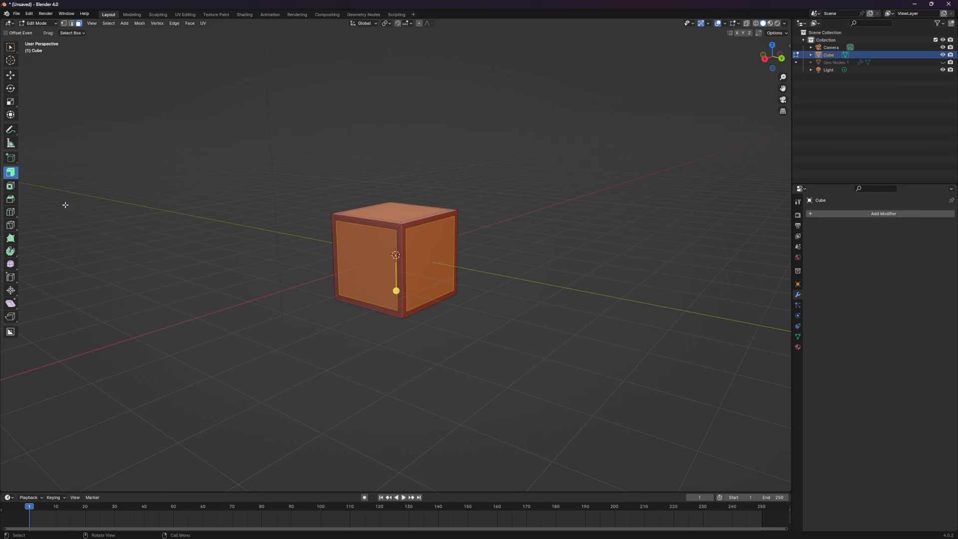
pyautogui.moveTo(396, 290)
pyautogui.mouseDown()
pyautogui.moveTo(394, 282)
pyautogui.moveTo(404, 291)
pyautogui.mouseUp()
pyautogui.scroll(4, 584, 271)
pyautogui.moveTo(584, 271); pyautogui.dragTo(562, 276, button='middle')
pyautogui.click(600, 265)
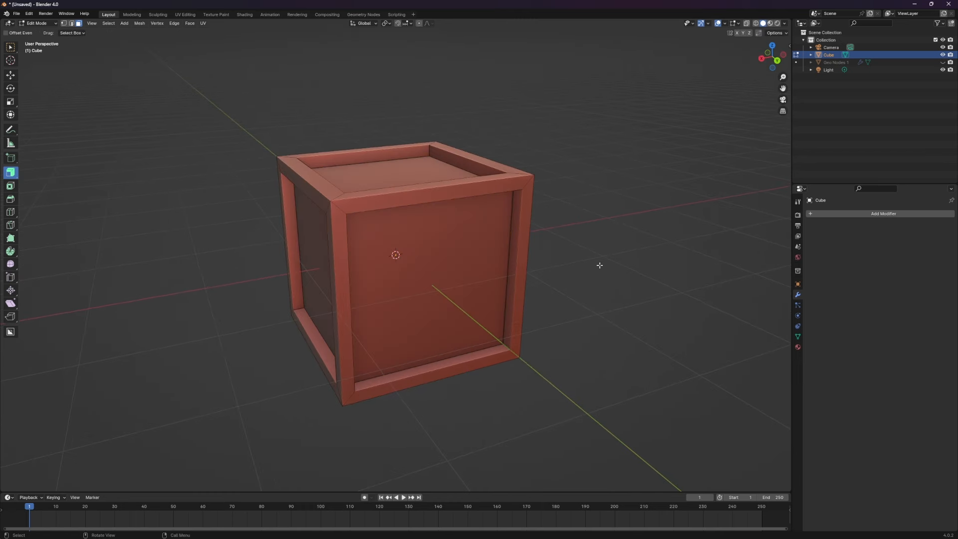
# - Return the crate cube from Edit Mode to Object Mode and deselect it
pyautogui.scroll(-2, 513, 248)
pyautogui.click(37, 23)
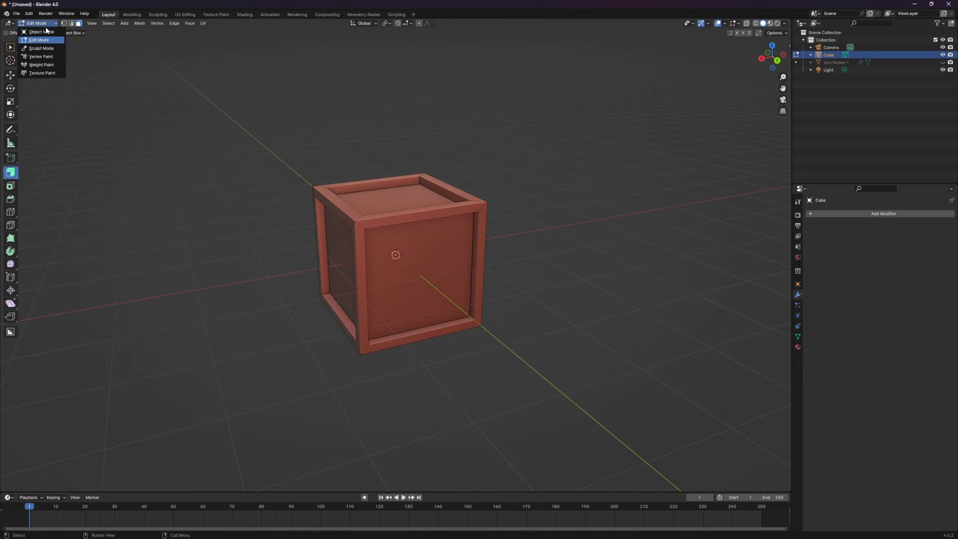
pyautogui.click(41, 31)
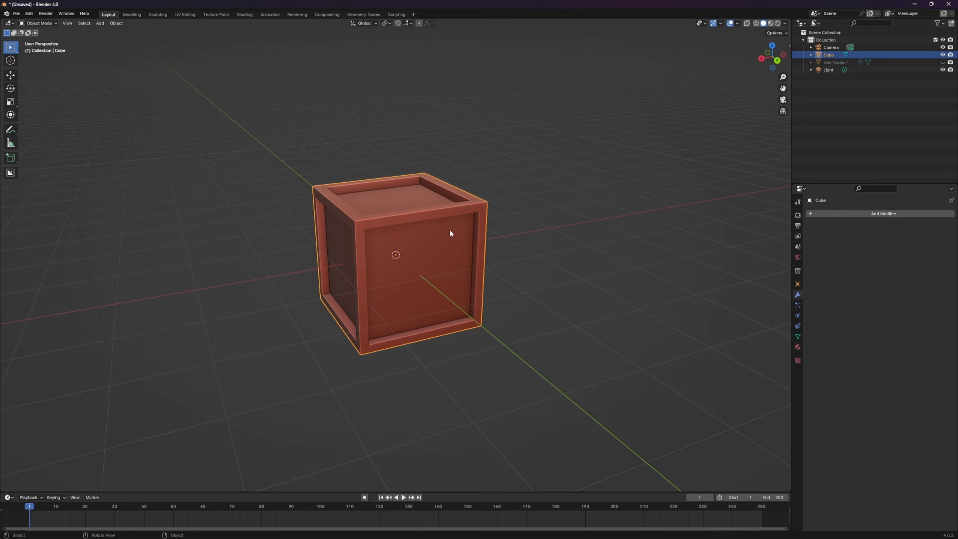
pyautogui.click(856, 214)
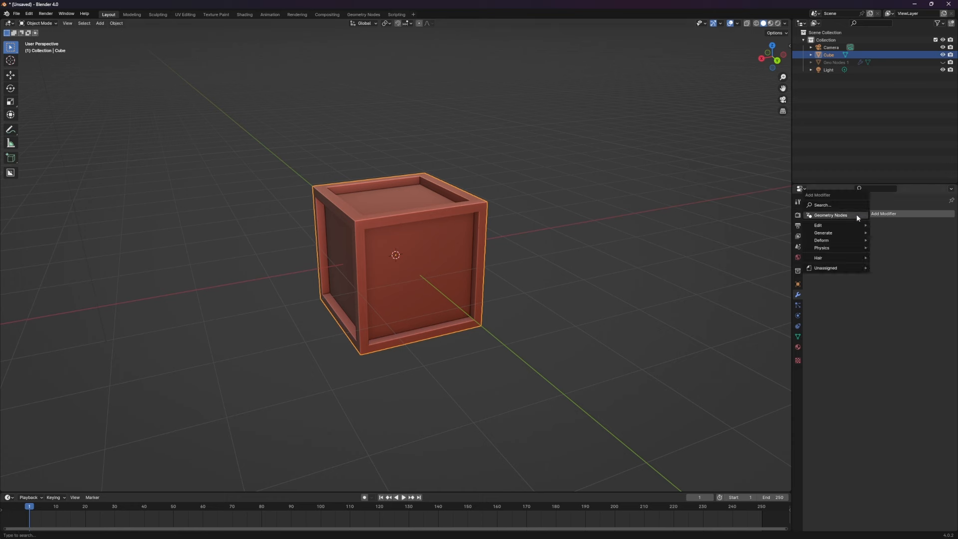
pyautogui.click(636, 276)
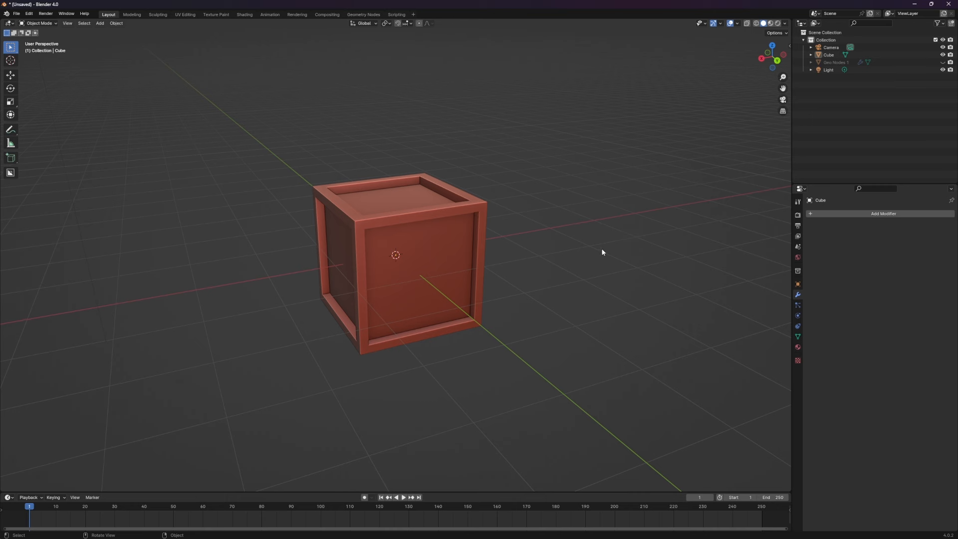
# - Add a Bevel modifier to the crate cube
pyautogui.moveTo(603, 252); pyautogui.dragTo(616, 264, button='middle')
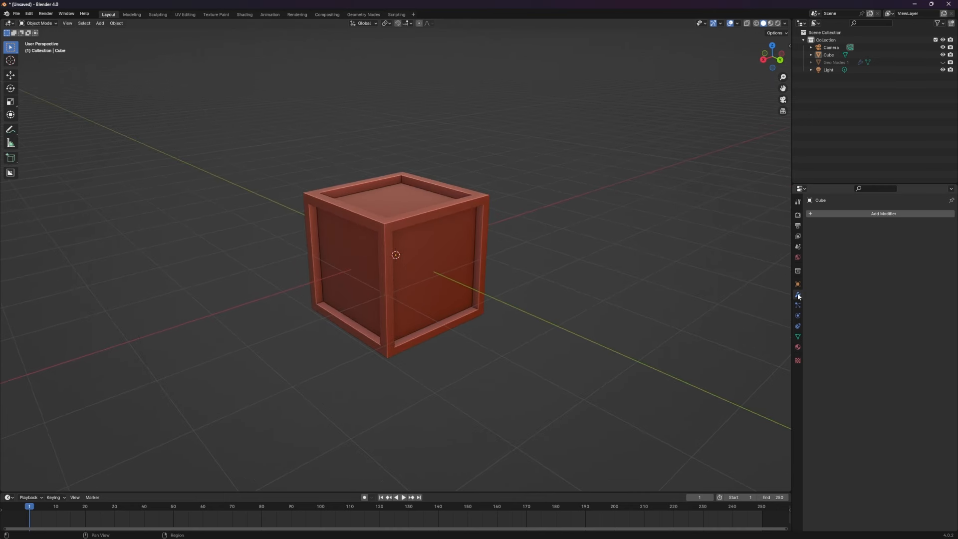
pyautogui.click(885, 214)
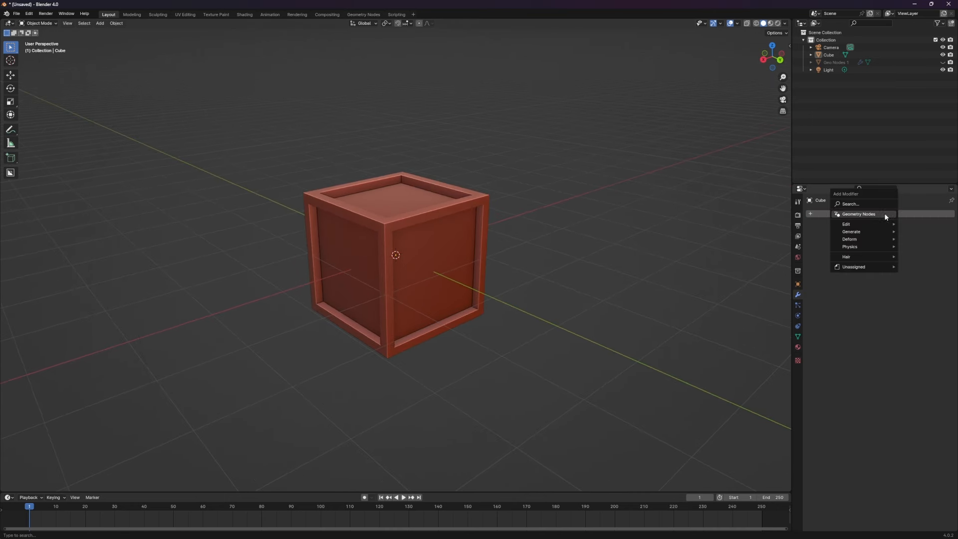
pyautogui.click(864, 203)
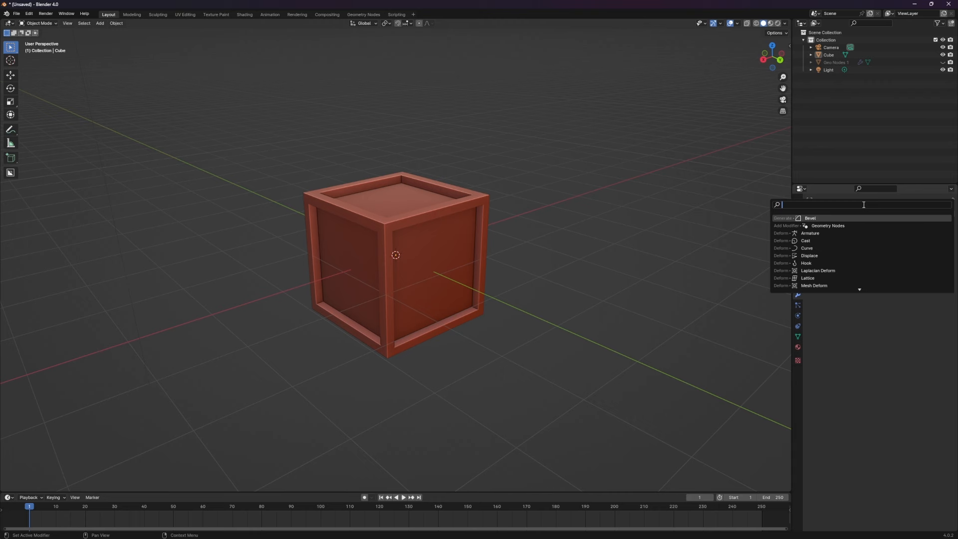
pyautogui.write('bevel')
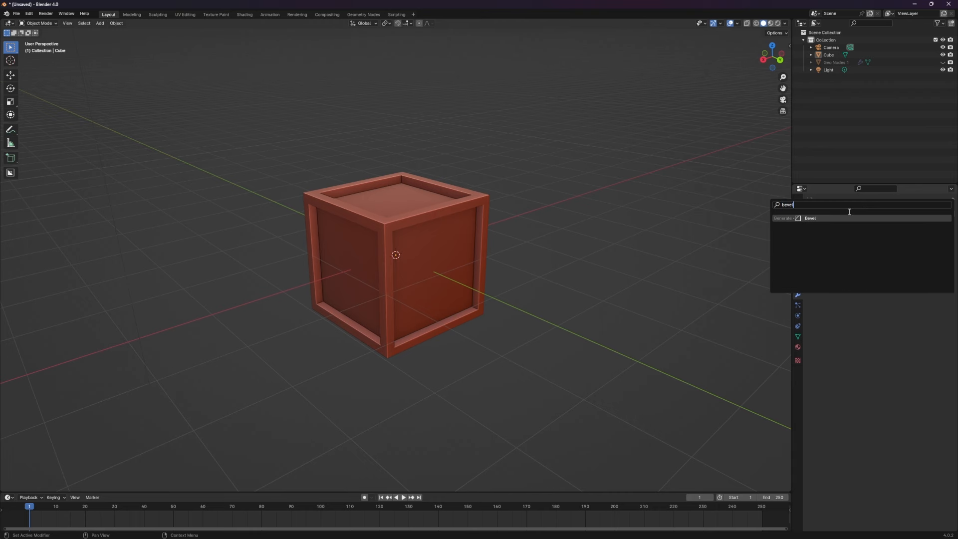
pyautogui.click(833, 218)
pyautogui.scroll(3, 573, 236)
pyautogui.moveTo(641, 231); pyautogui.dragTo(612, 218, button='middle')
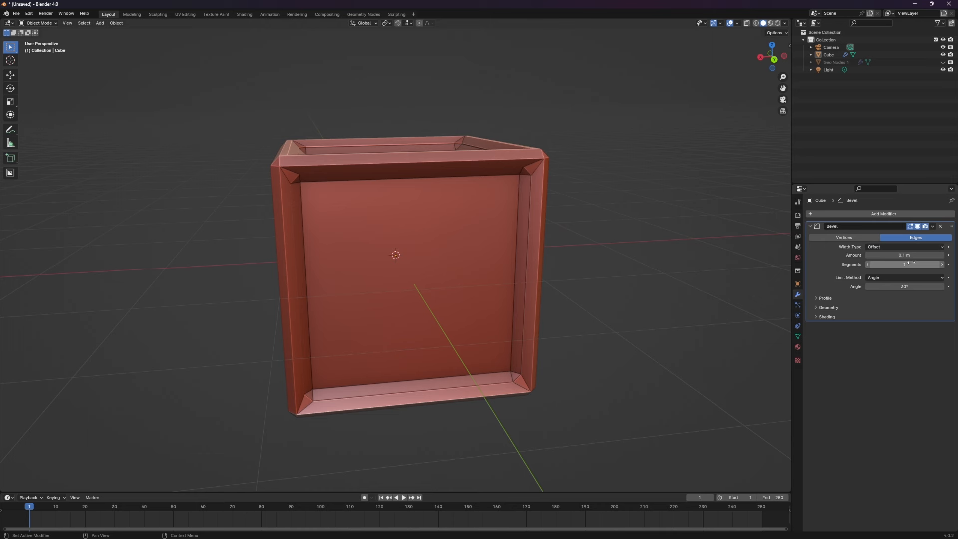
# - Set the crate's Bevel modifier to 10 segments with an amount of 0.02 m and check the rounded frame edges
pyautogui.moveTo(911, 263)
pyautogui.mouseDown()
pyautogui.moveTo(936, 263)
pyautogui.moveTo(879, 254)
pyautogui.moveTo(923, 265)
pyautogui.mouseUp()
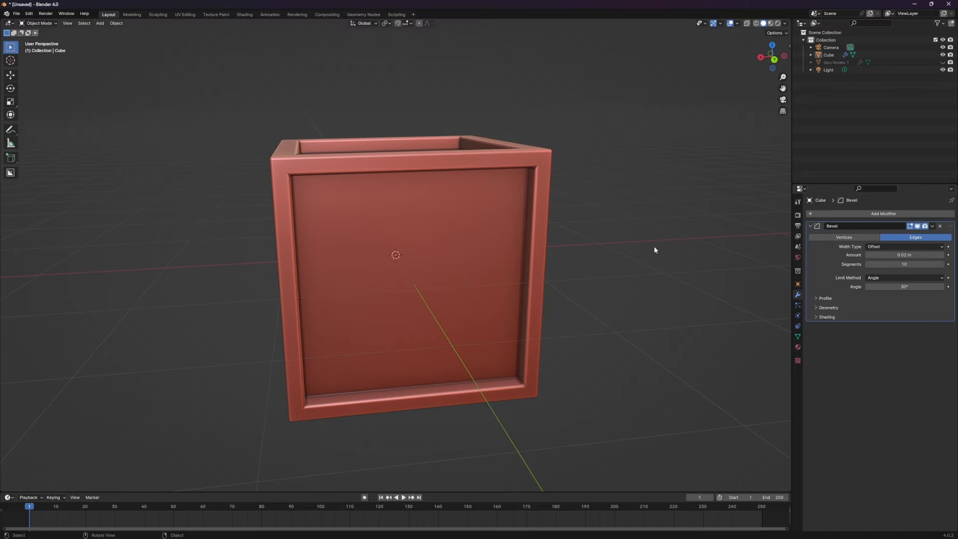
pyautogui.moveTo(655, 246); pyautogui.dragTo(565, 243, button='middle')
pyautogui.scroll(6, 650, 191)
pyautogui.scroll(-5, 565, 243)
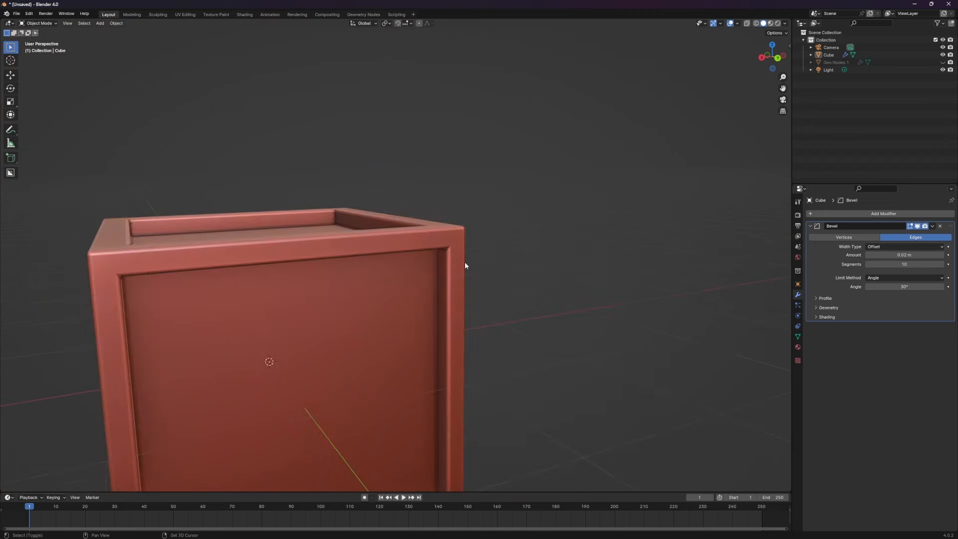
pyautogui.keyDown('shift'); pyautogui.moveTo(465, 261); pyautogui.dragTo(582, 267, button='middle'); pyautogui.keyUp('shift')
pyautogui.scroll(-2, 626, 235)
pyautogui.scroll(-3, 555, 272)
pyautogui.moveTo(565, 225); pyautogui.dragTo(568, 256, button='middle')
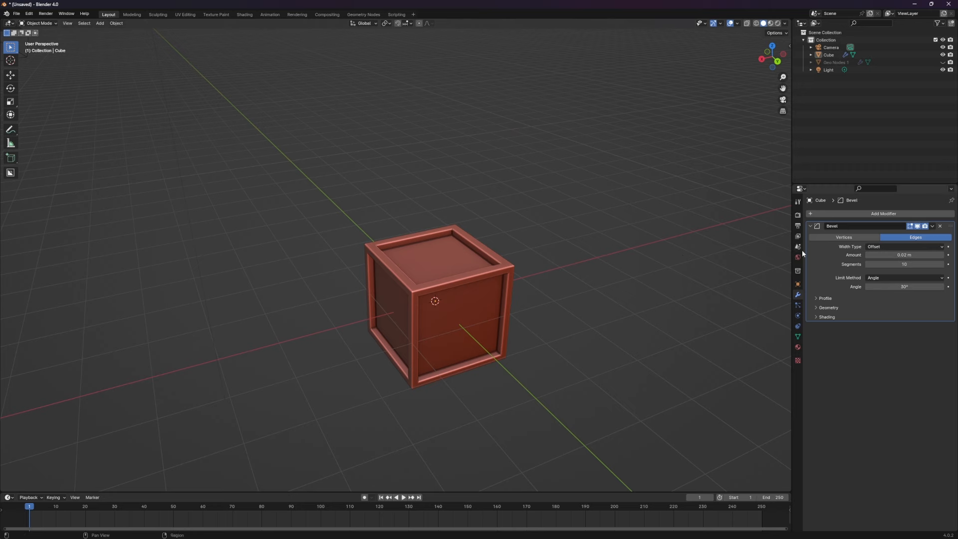
# - Apply the Bevel modifier to the crate cube
pyautogui.click(932, 226)
pyautogui.click(880, 238)
pyautogui.scroll(3, 630, 293)
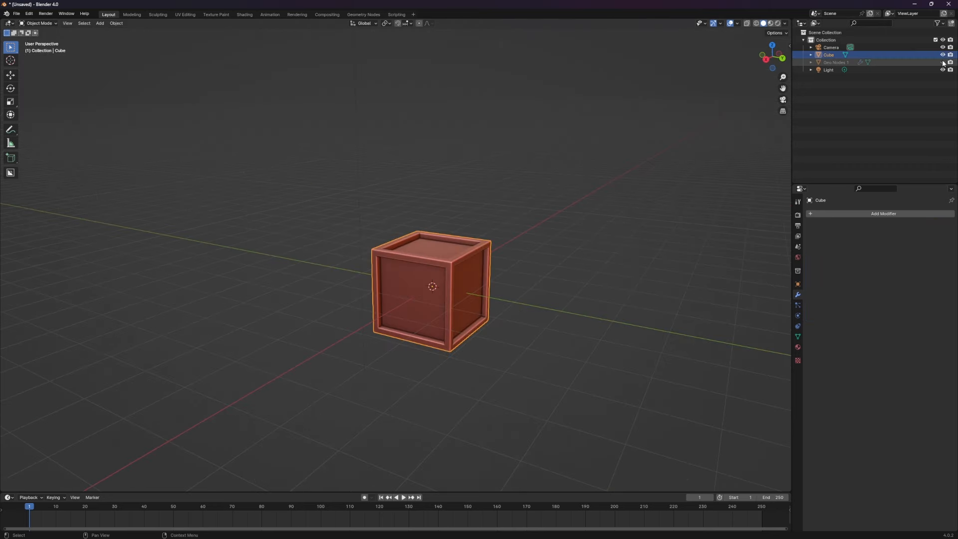
# - Unhide the Geo Nodes 1 object and move the crate cube about 11.3 m along Y, out of the sphere of instances
pyautogui.click(942, 62)
pyautogui.scroll(-4, 517, 254)
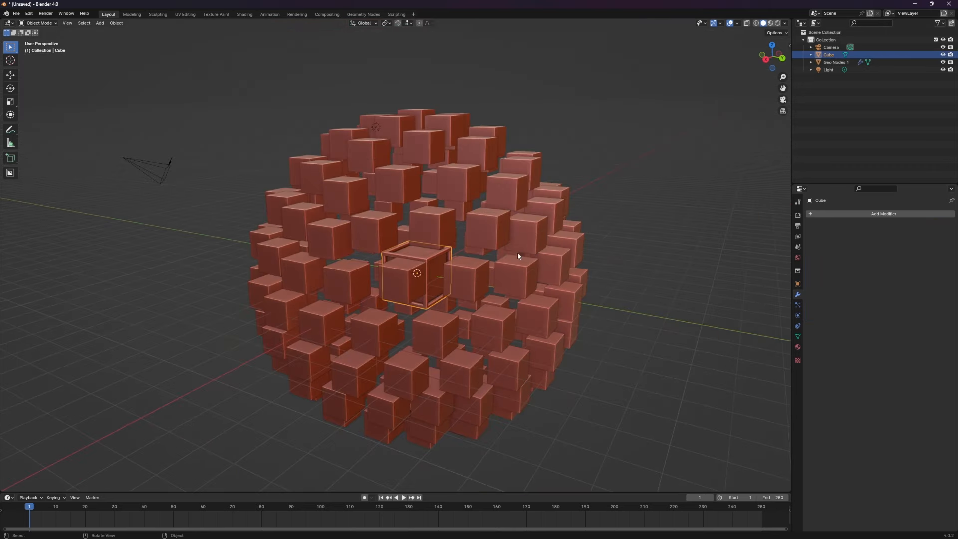
pyautogui.moveTo(517, 253); pyautogui.dragTo(538, 256, button='middle')
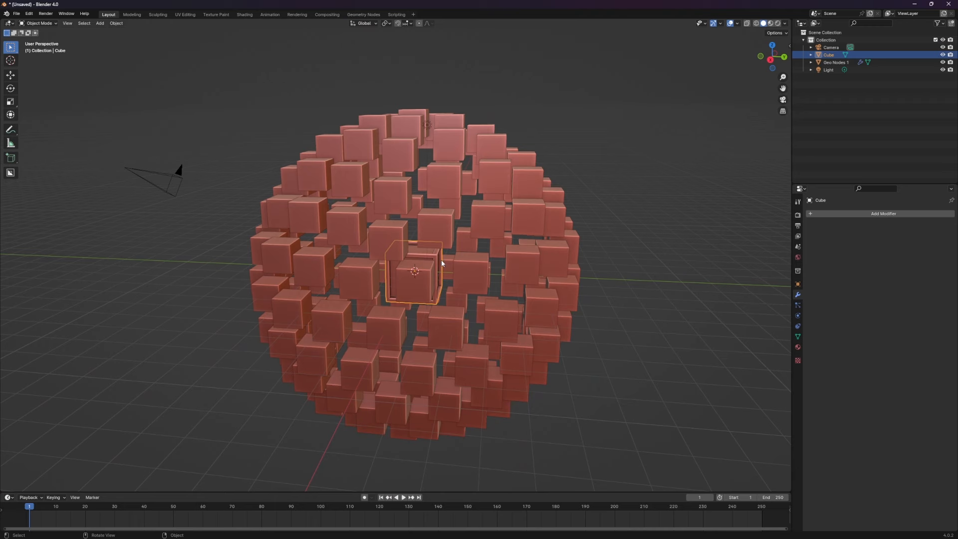
pyautogui.hotkey('shift', 'space')
pyautogui.press('g')
pyautogui.moveTo(445, 272); pyautogui.dragTo(758, 285)
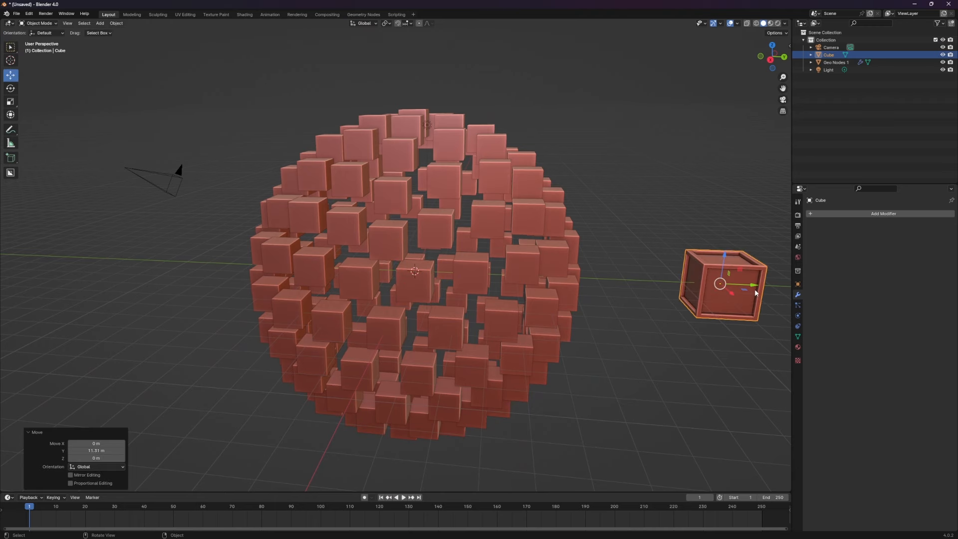
# - Hide the crate cube in the viewport and in renders, and select the Geo Nodes 1 object
pyautogui.click(943, 55)
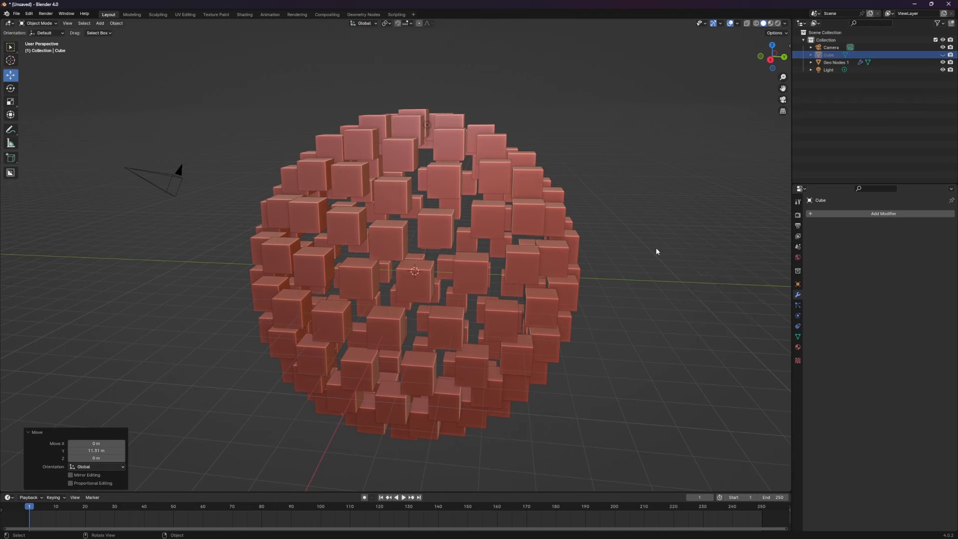
pyautogui.click(951, 55)
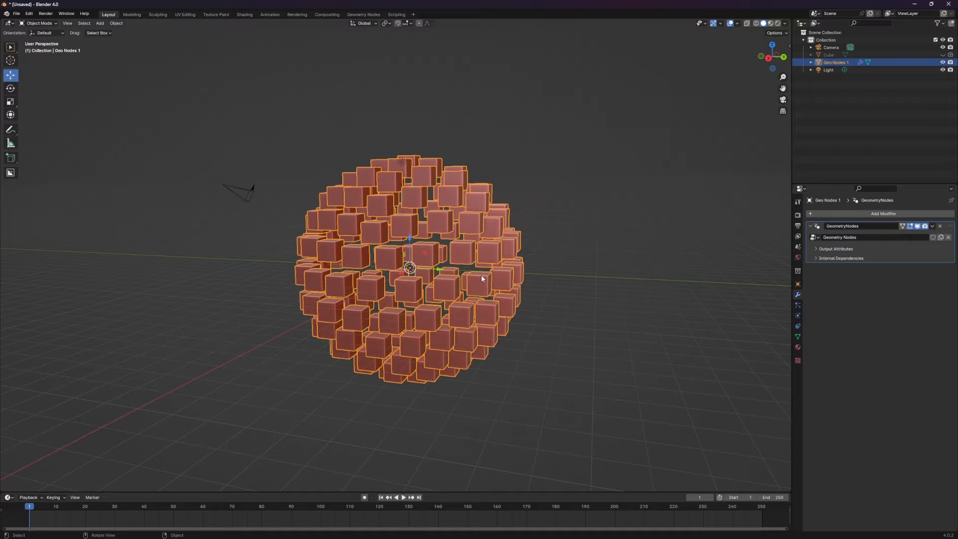
pyautogui.moveTo(483, 190); pyautogui.dragTo(466, 228, button='middle')
pyautogui.scroll(3, 424, 240)
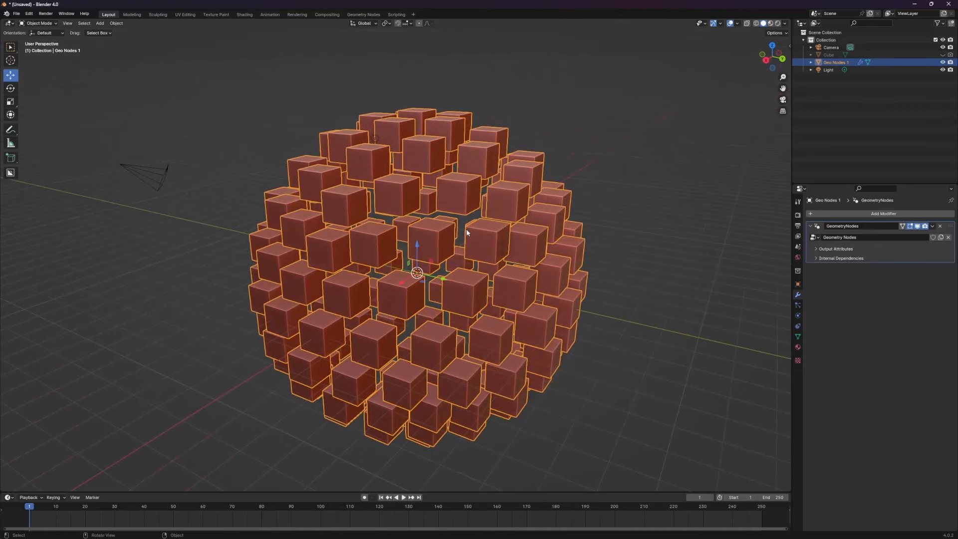
# - Switch to the Geometry Nodes workspace and add an Object Info node referencing the Cube object to the Geo Nodes 1 node tree
pyautogui.click(364, 15)
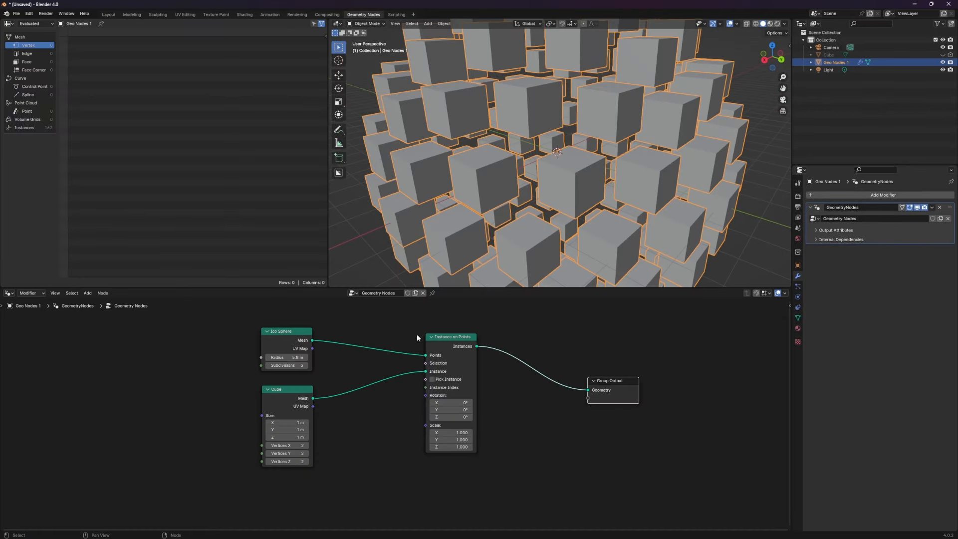
pyautogui.scroll(-6, 649, 194)
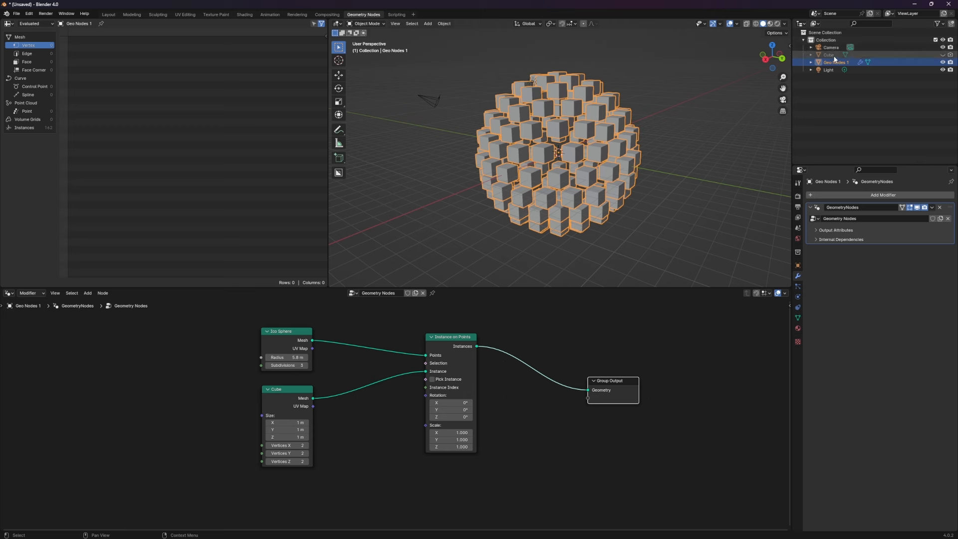
pyautogui.moveTo(834, 56); pyautogui.dragTo(348, 478)
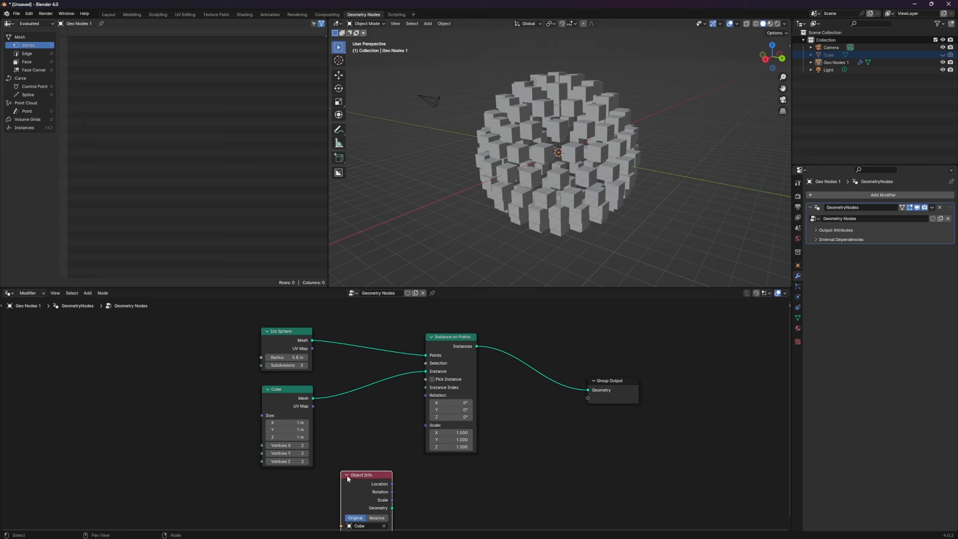
pyautogui.scroll(-2, 355, 470)
pyautogui.moveTo(377, 454); pyautogui.dragTo(367, 431, button='middle')
# - Delete the Cube mesh node and connect the Object Info node's Geometry output to the Instance input of Instance on Points
pyautogui.moveTo(293, 366); pyautogui.dragTo(199, 370)
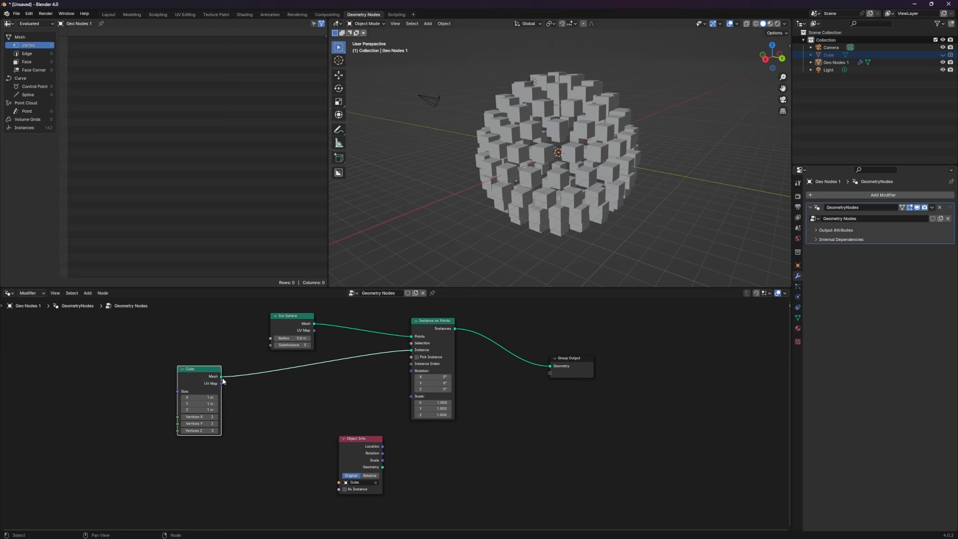
pyautogui.press('x')
pyautogui.moveTo(346, 439); pyautogui.dragTo(257, 379)
pyautogui.moveTo(293, 409); pyautogui.dragTo(411, 352)
pyautogui.scroll(2, 699, 132)
pyautogui.moveTo(704, 135); pyautogui.dragTo(596, 204, button='middle')
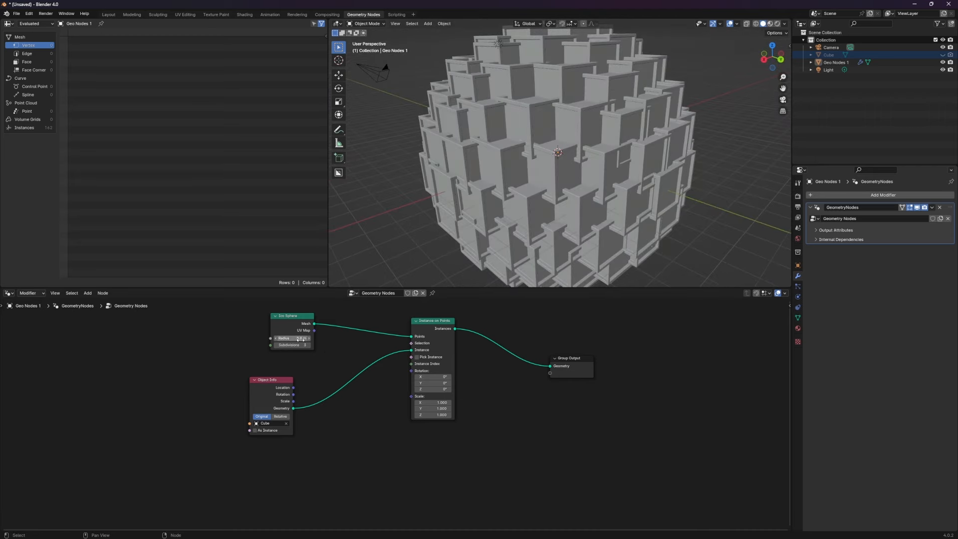
# - Set the Ico Sphere node's radius to 8.9 m and move the Object Info node farther from the Instance on Points node
pyautogui.moveTo(299, 338); pyautogui.dragTo(399, 338)
pyautogui.scroll(-10, 525, 124)
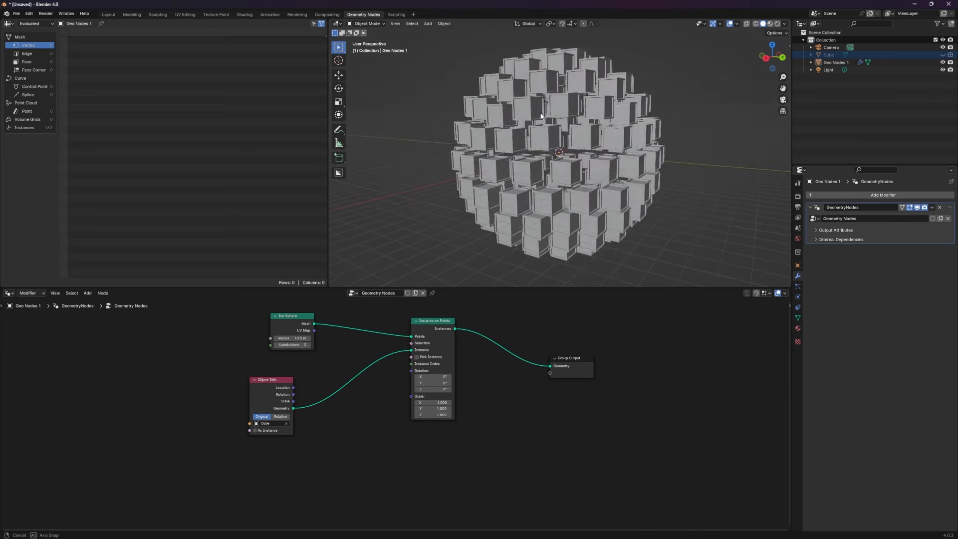
pyautogui.scroll(-1, 538, 117)
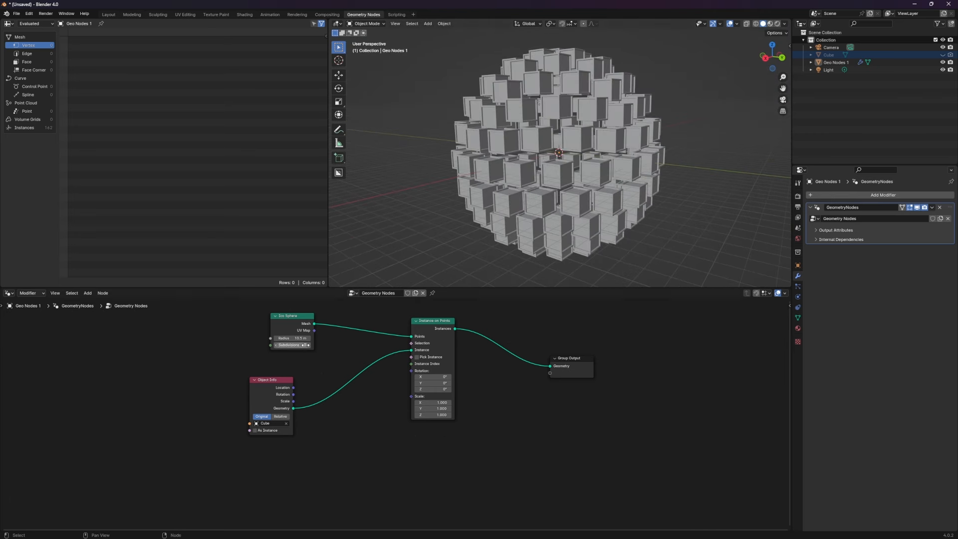
pyautogui.moveTo(308, 340); pyautogui.dragTo(282, 340)
pyautogui.scroll(4, 594, 140)
pyautogui.scroll(1, 593, 139)
pyautogui.moveTo(580, 178); pyautogui.dragTo(559, 178, button='middle')
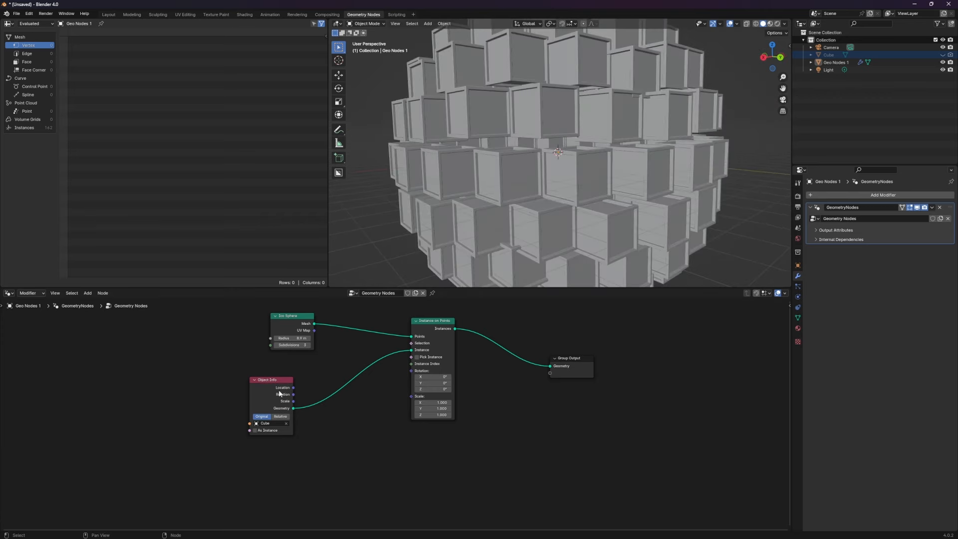
pyautogui.moveTo(270, 380); pyautogui.dragTo(246, 392)
pyautogui.scroll(-2, 648, 147)
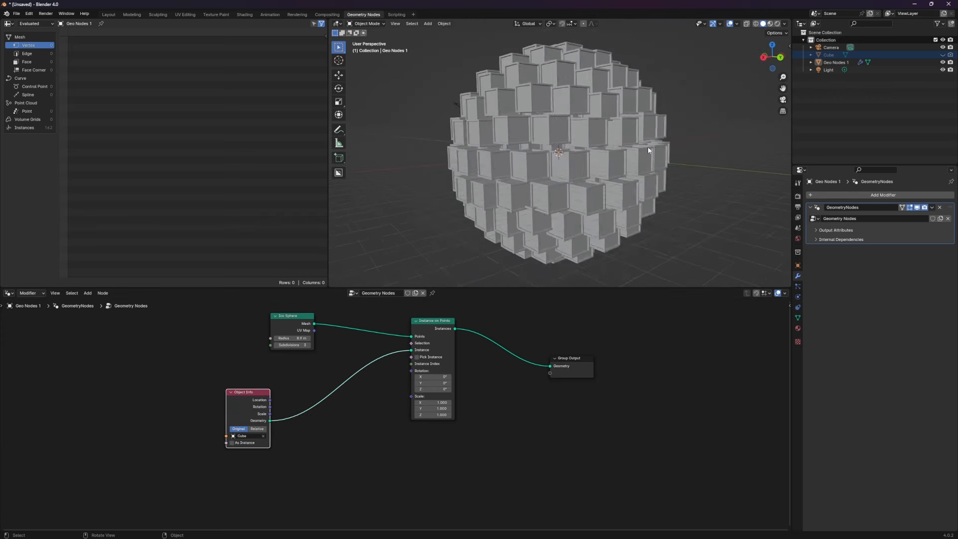
pyautogui.scroll(-1, 648, 149)
# - Unhide the crate cube in the viewport and try to scale it down
pyautogui.click(943, 55)
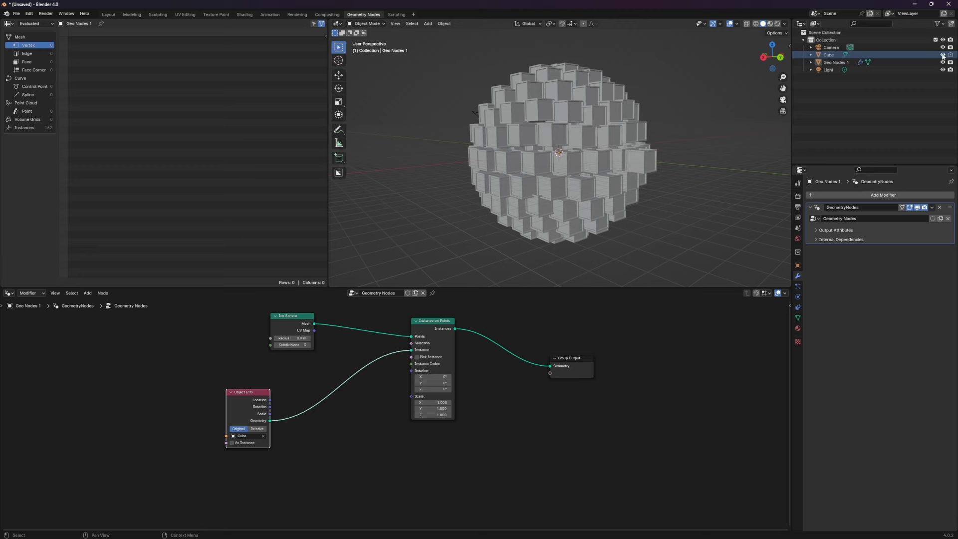
pyautogui.click(646, 161)
pyautogui.press('s')
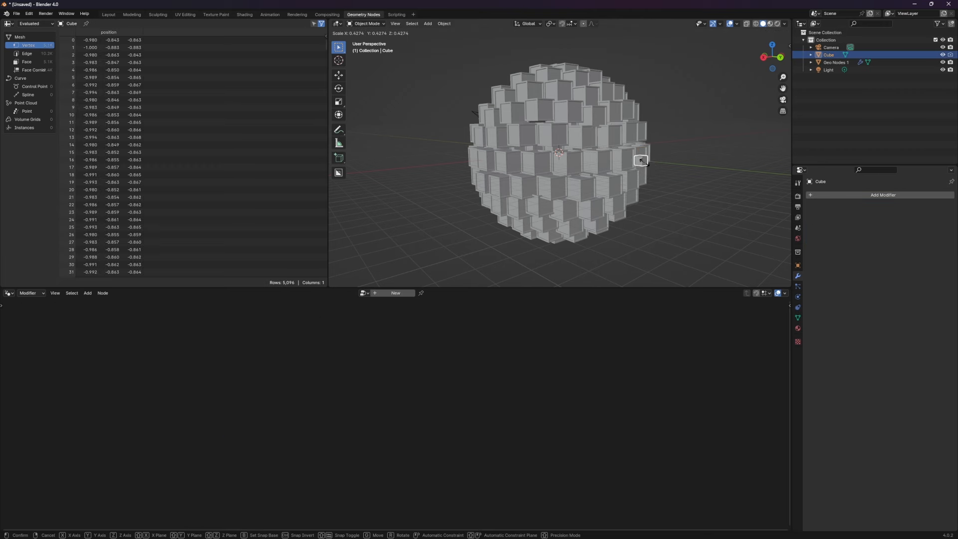
pyautogui.click(647, 166)
# - Set the Ico Sphere radius of the Geo Nodes 1 object to 14.7 m to spread the crate instances apart
pyautogui.click(587, 142)
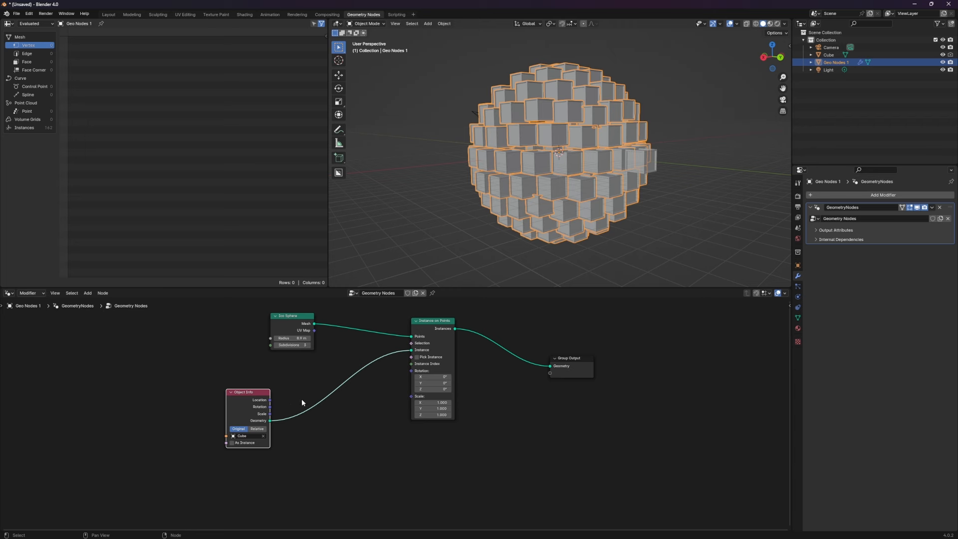
pyautogui.scroll(2, 340, 444)
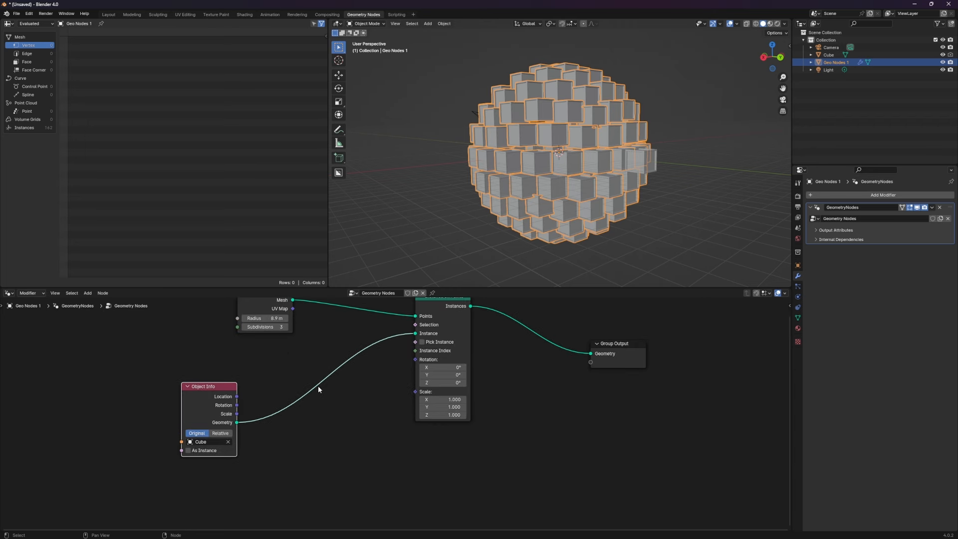
pyautogui.moveTo(362, 386); pyautogui.dragTo(393, 426, button='middle')
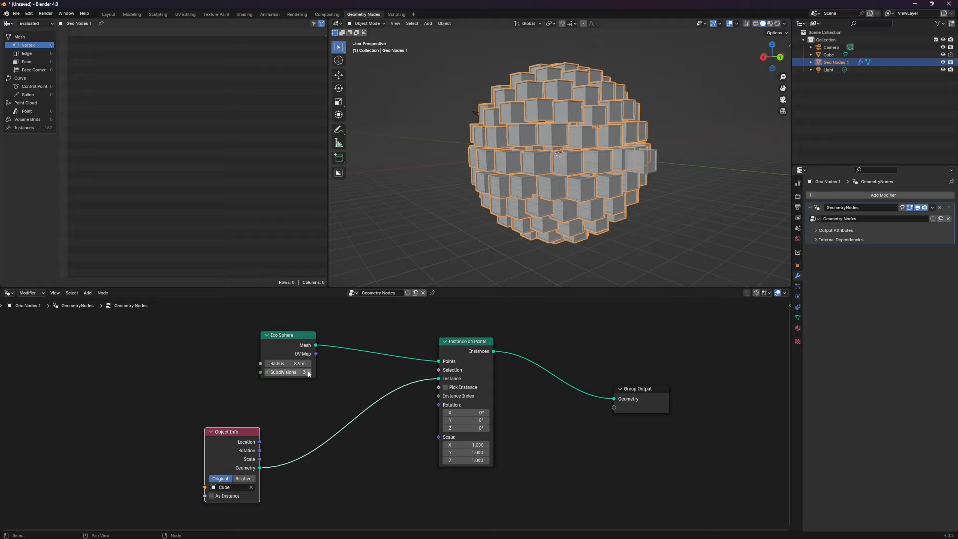
pyautogui.moveTo(292, 363); pyautogui.dragTo(370, 363)
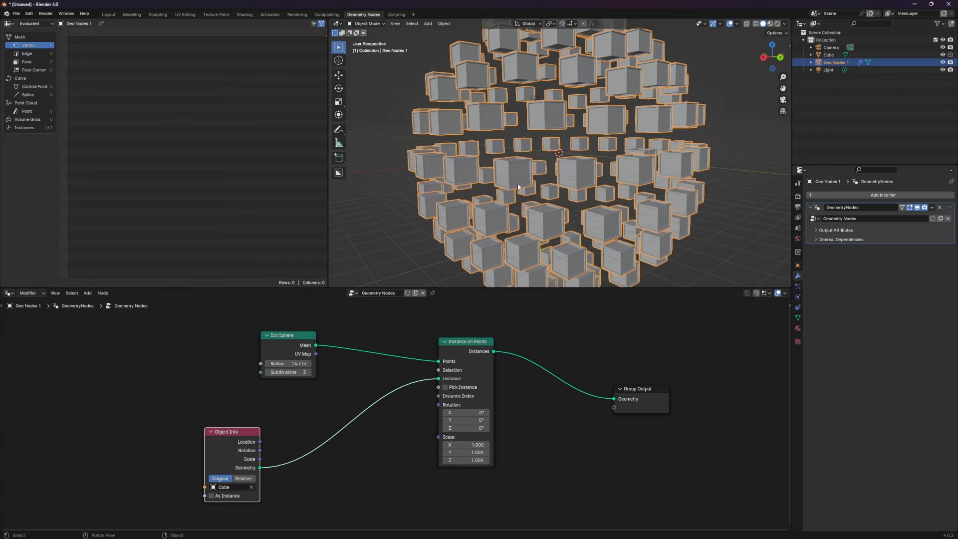
pyautogui.scroll(-4, 517, 177)
pyautogui.scroll(3, 518, 177)
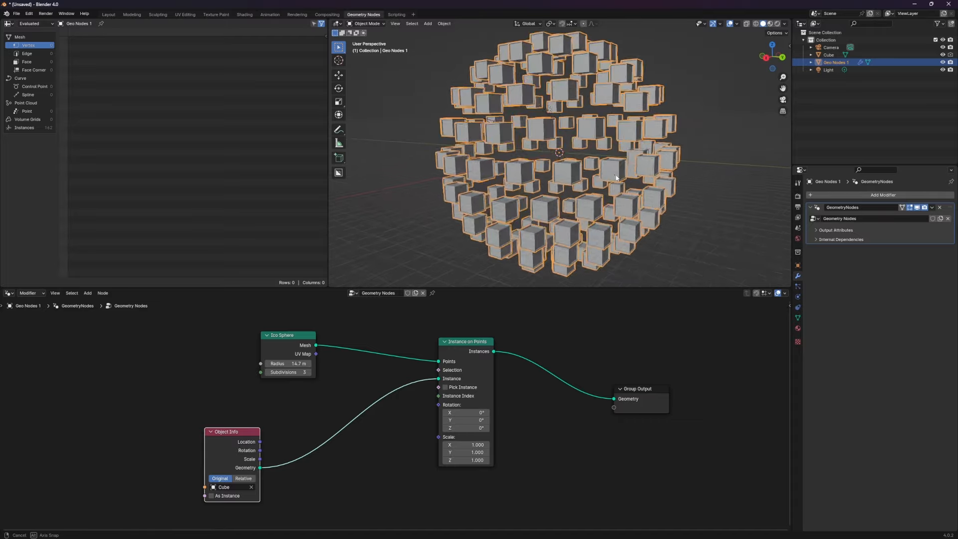
# - Set the Instance on Points rotation to X 42.1°, Y 12.6°, Z 15.3° and its scale to 0.5 on all axes
pyautogui.moveTo(626, 141)
pyautogui.mouseDown(button='middle')
pyautogui.moveTo(589, 131)
pyautogui.moveTo(614, 140)
pyautogui.mouseUp(button='middle')
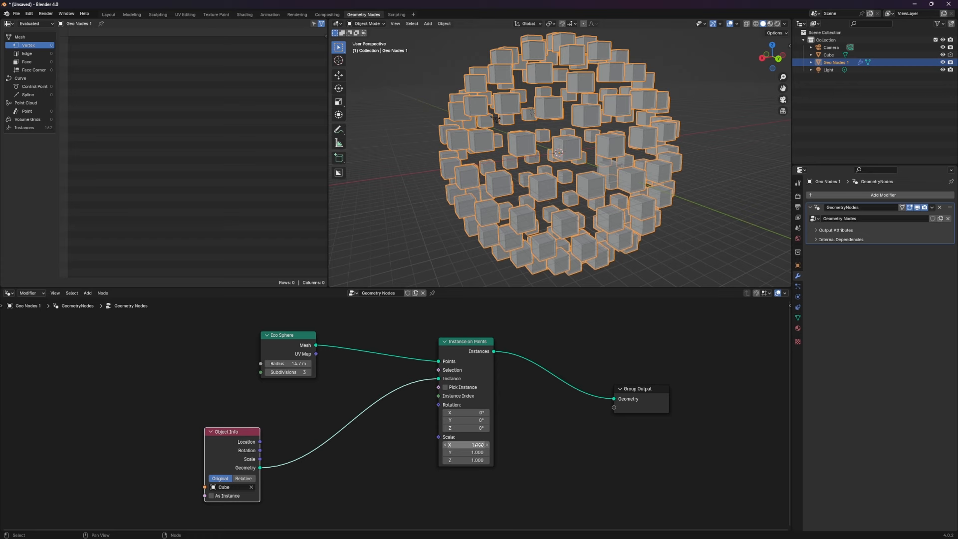
pyautogui.moveTo(469, 412); pyautogui.dragTo(465, 445)
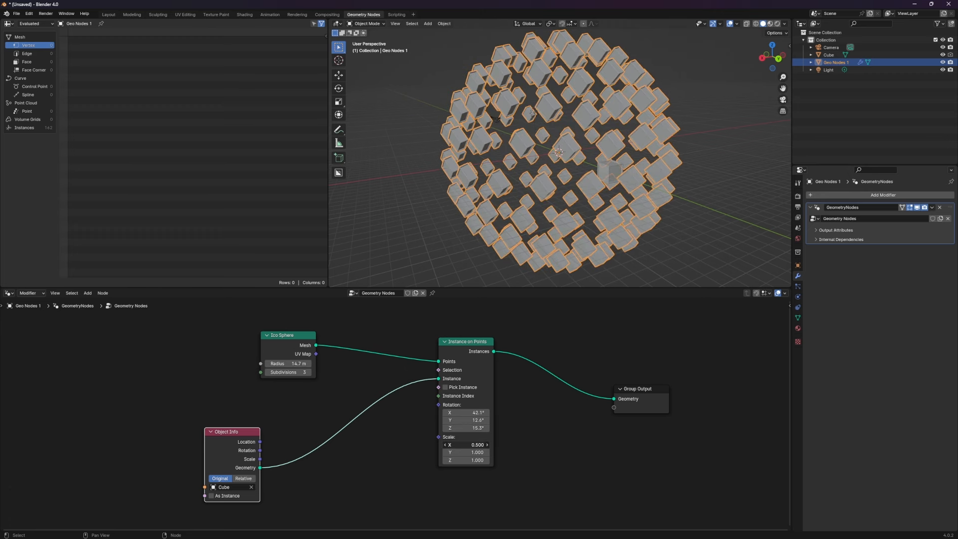
pyautogui.click(477, 445)
pyautogui.click(478, 453)
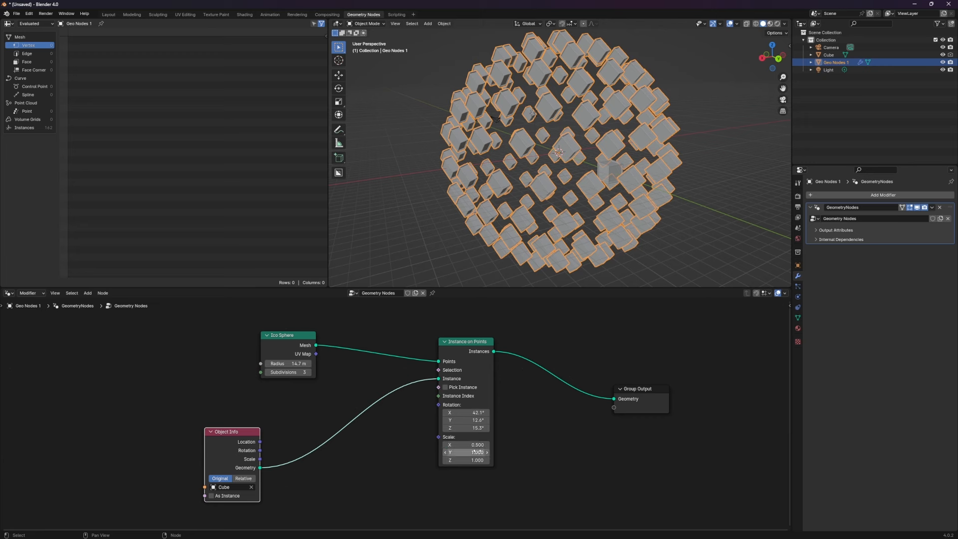
pyautogui.write('.5')
pyautogui.press('Return')
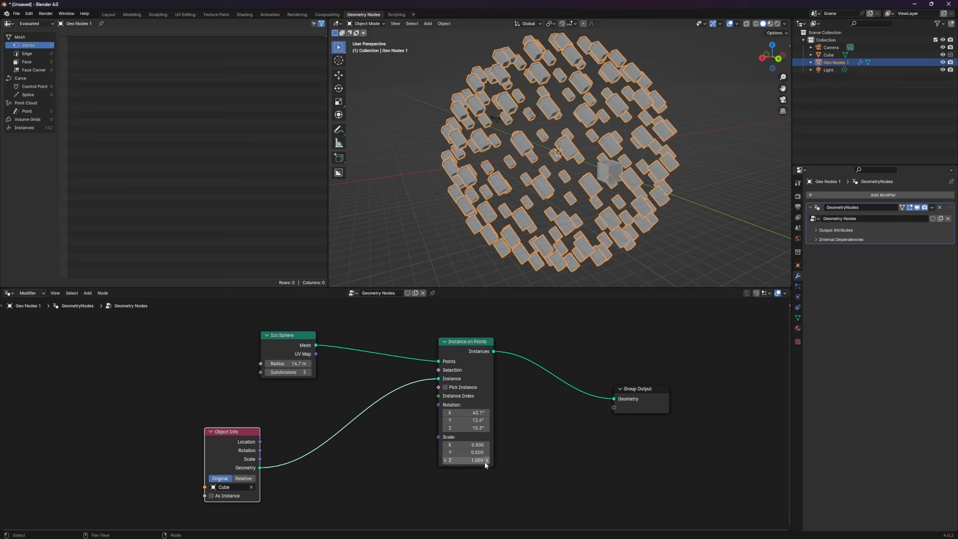
pyautogui.click(478, 461)
pyautogui.write('.5')
pyautogui.press('Return')
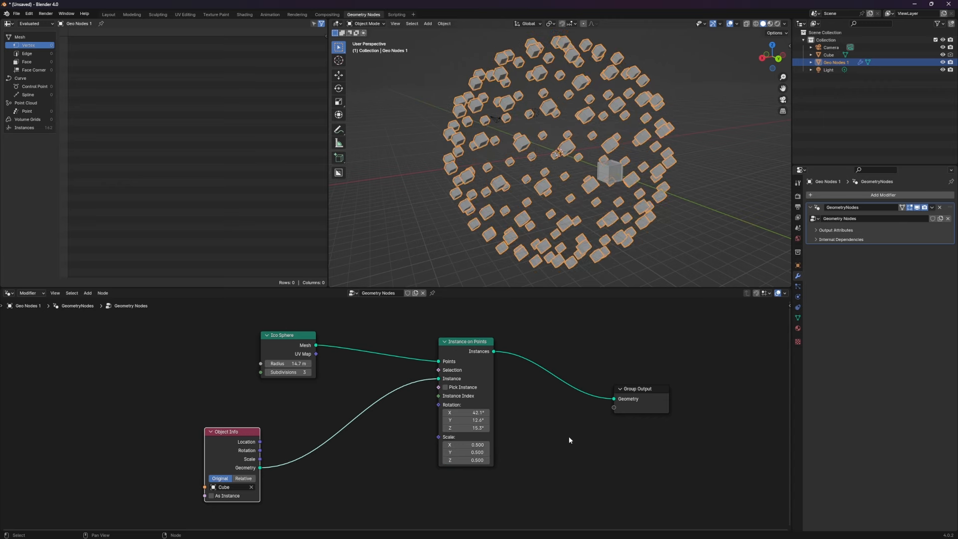
# - Hide the original Cube crate in the viewport and reselect the Geo Nodes 1 object
pyautogui.scroll(3, 581, 204)
pyautogui.moveTo(580, 204)
pyautogui.mouseDown(button='middle')
pyautogui.moveTo(571, 196)
pyautogui.moveTo(579, 189)
pyautogui.mouseUp(button='middle')
pyautogui.click(584, 168)
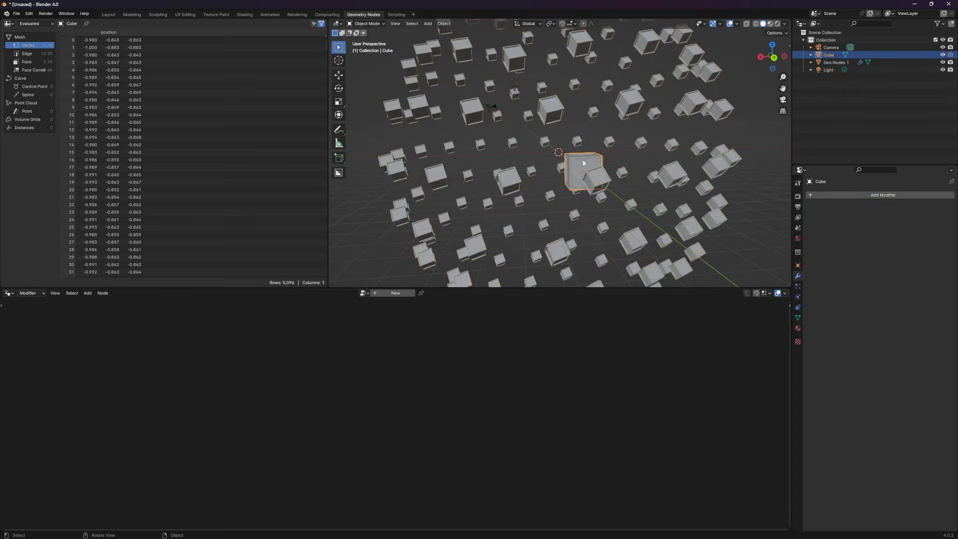
pyautogui.click(943, 54)
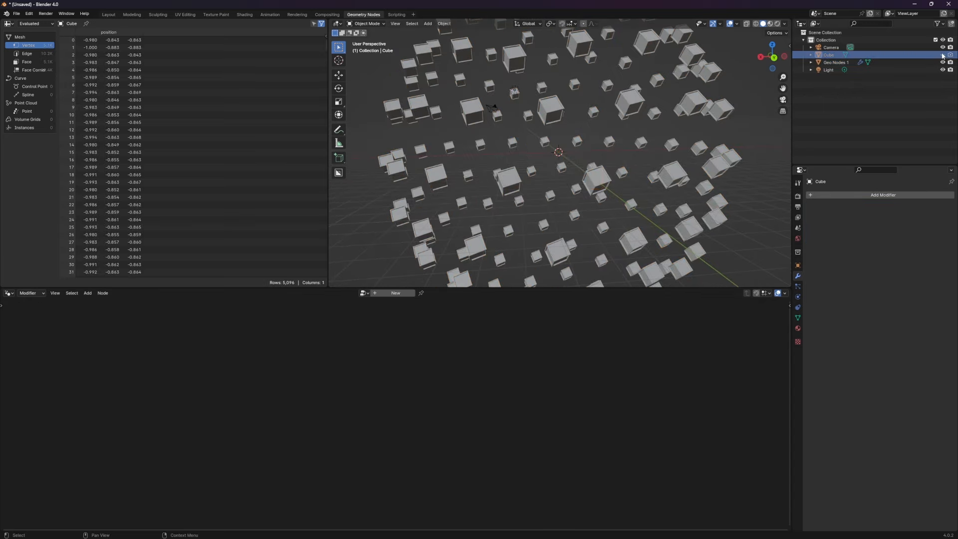
pyautogui.click(607, 178)
pyautogui.scroll(-3, 535, 193)
pyautogui.moveTo(536, 193); pyautogui.dragTo(586, 191, button='middle')
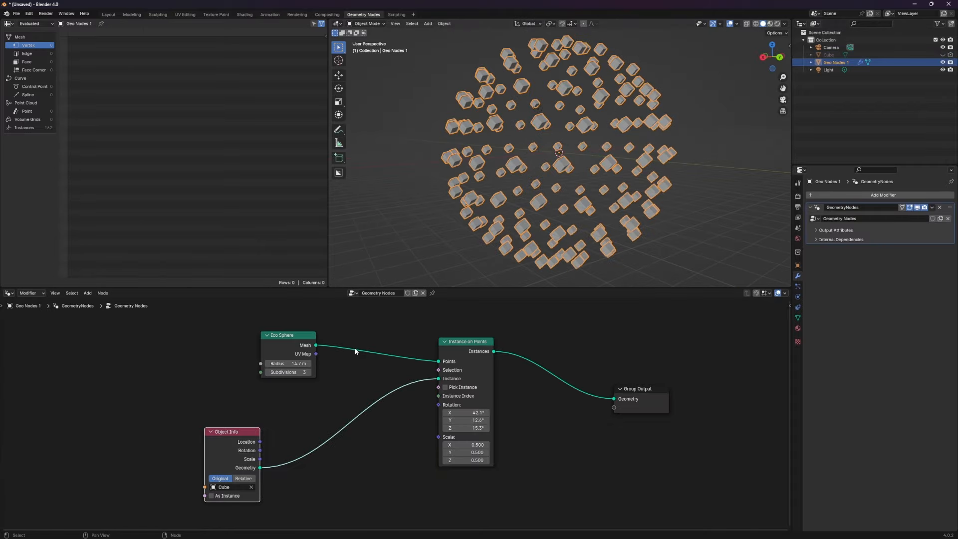
# - Set the Ico Sphere node's subdivisions to 4 and inspect the sphere of crates from several angles
pyautogui.click(311, 372)
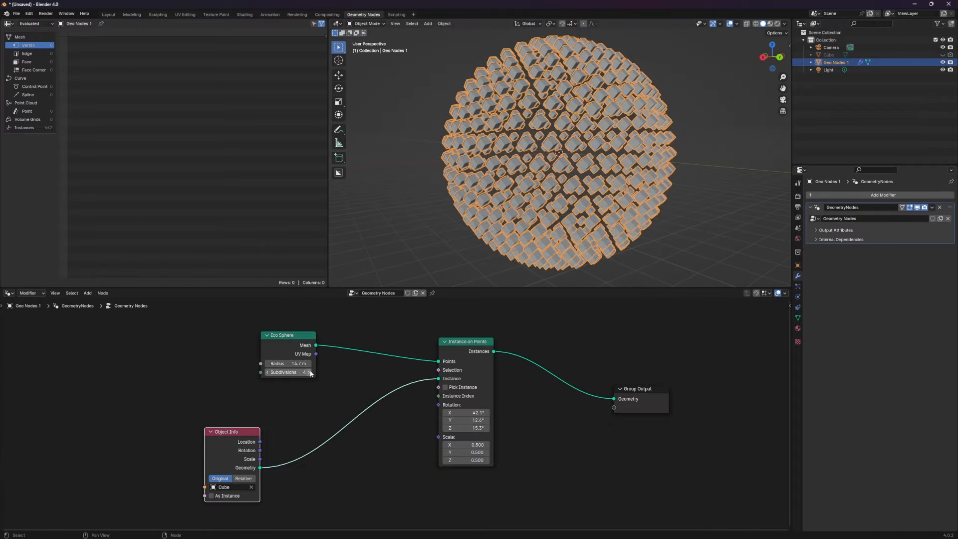
pyautogui.scroll(4, 562, 149)
pyautogui.moveTo(562, 150); pyautogui.dragTo(604, 151, button='middle')
pyautogui.scroll(-2, 591, 161)
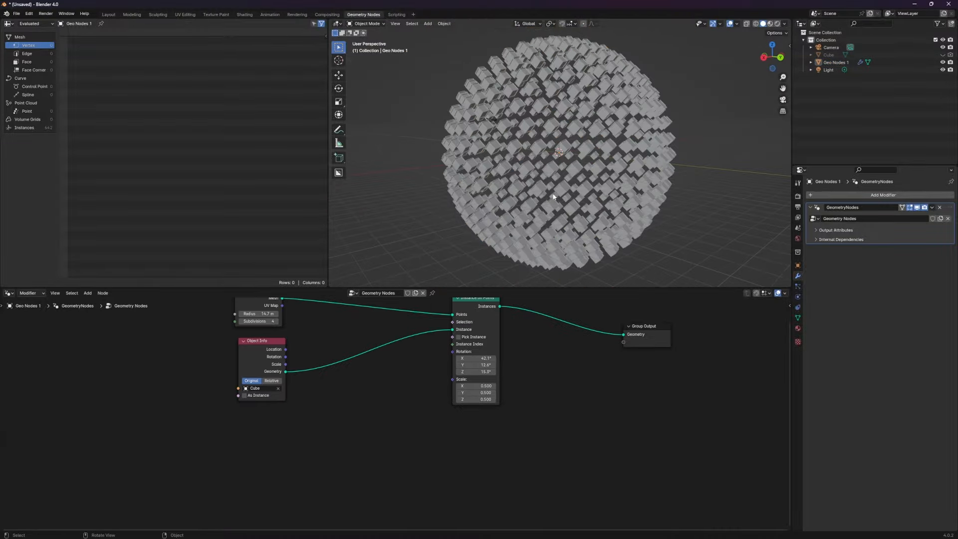
pyautogui.scroll(2, 553, 197)
pyautogui.moveTo(588, 188); pyautogui.dragTo(568, 191, button='middle')
pyautogui.moveTo(368, 318); pyautogui.dragTo(385, 357, button='middle')
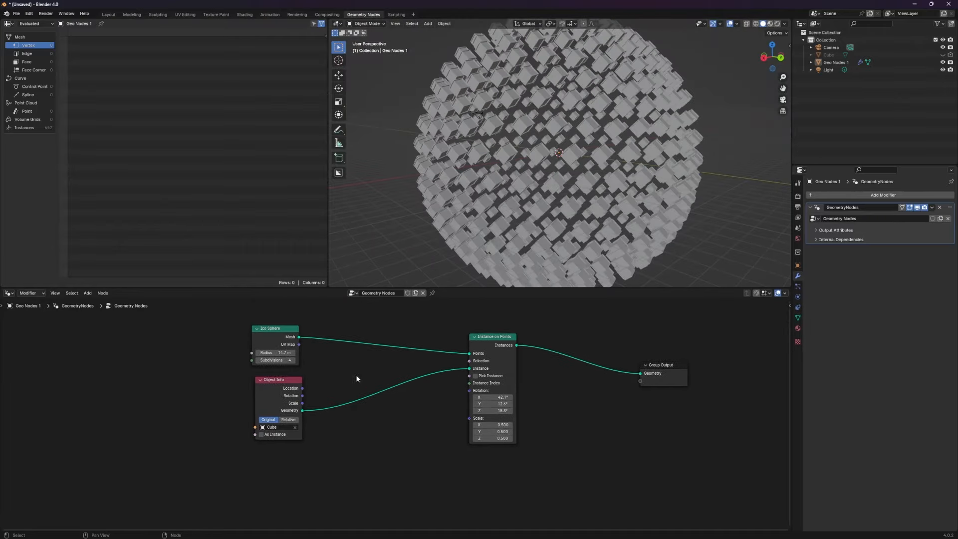
pyautogui.moveTo(562, 263); pyautogui.dragTo(639, 172, button='middle')
pyautogui.scroll(4, 639, 172)
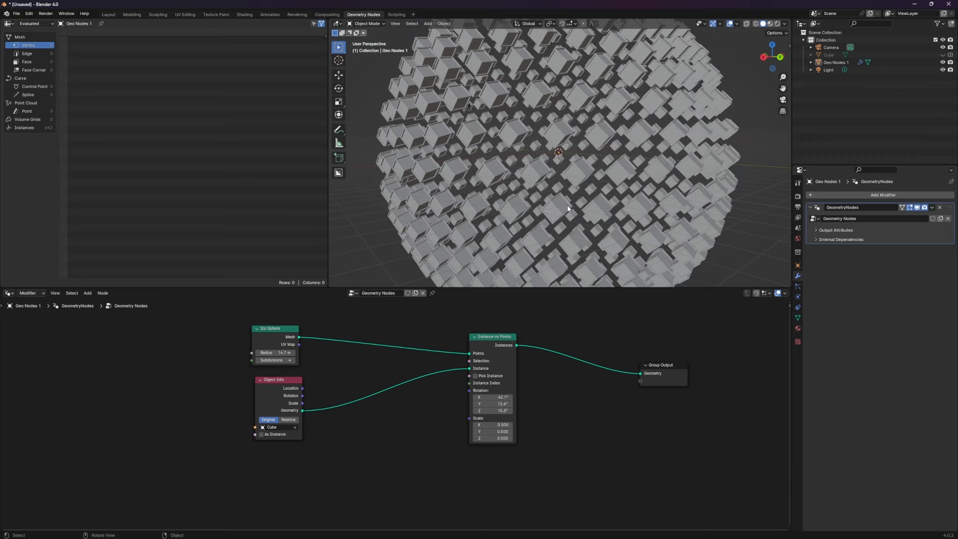
pyautogui.scroll(-3, 568, 209)
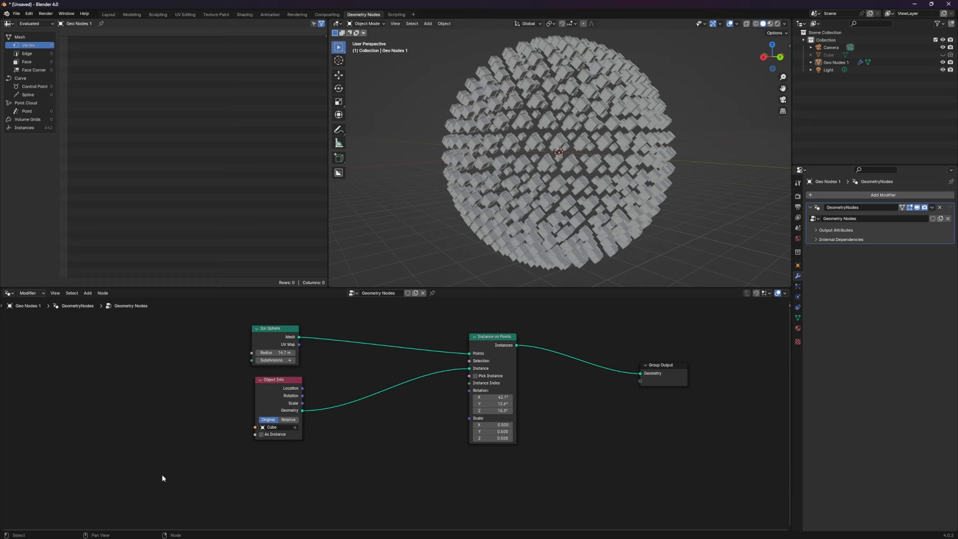
# - Add a Noise Texture node and place it below and to the left of the Object Info node
pyautogui.hotkey('shift', 'a')
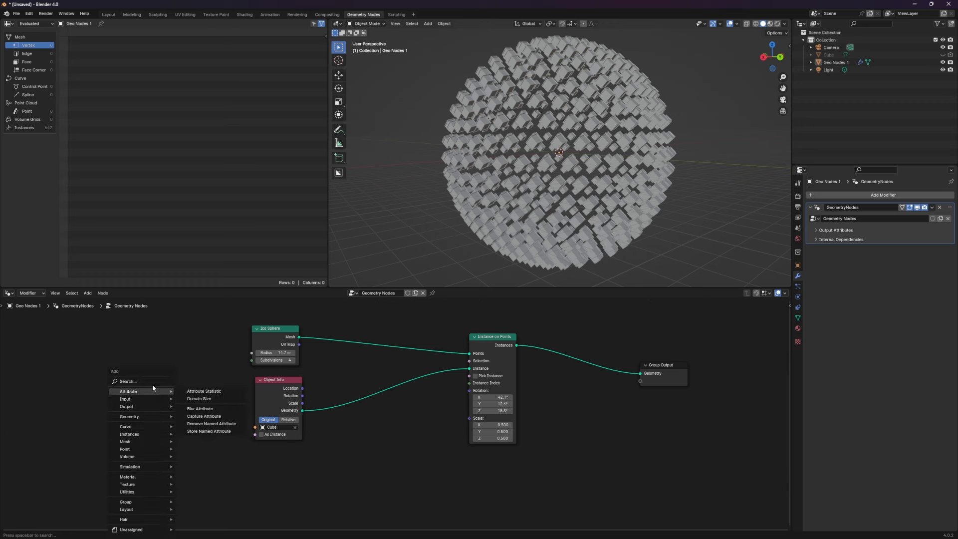
pyautogui.click(153, 382)
pyautogui.write('noise')
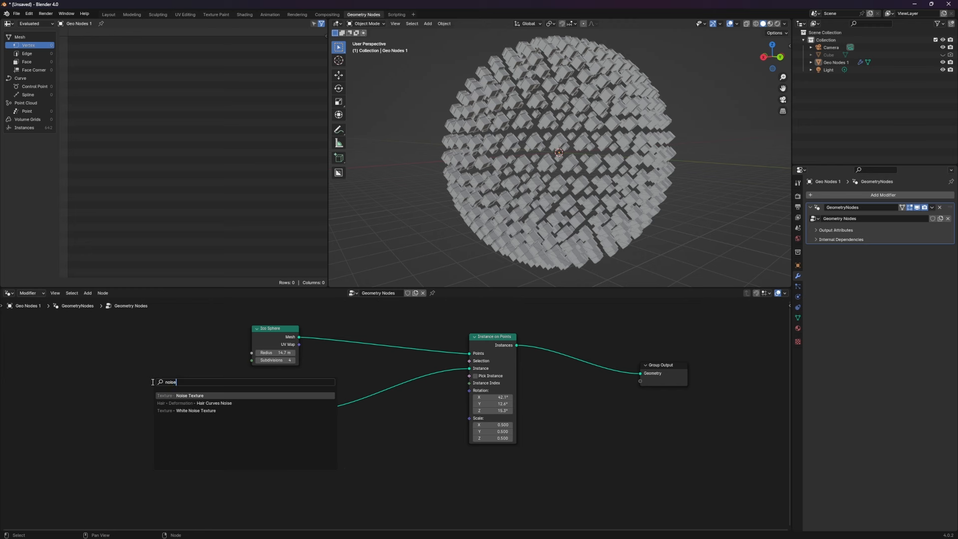
pyautogui.press('Return')
pyautogui.click(132, 427)
pyautogui.click(205, 475)
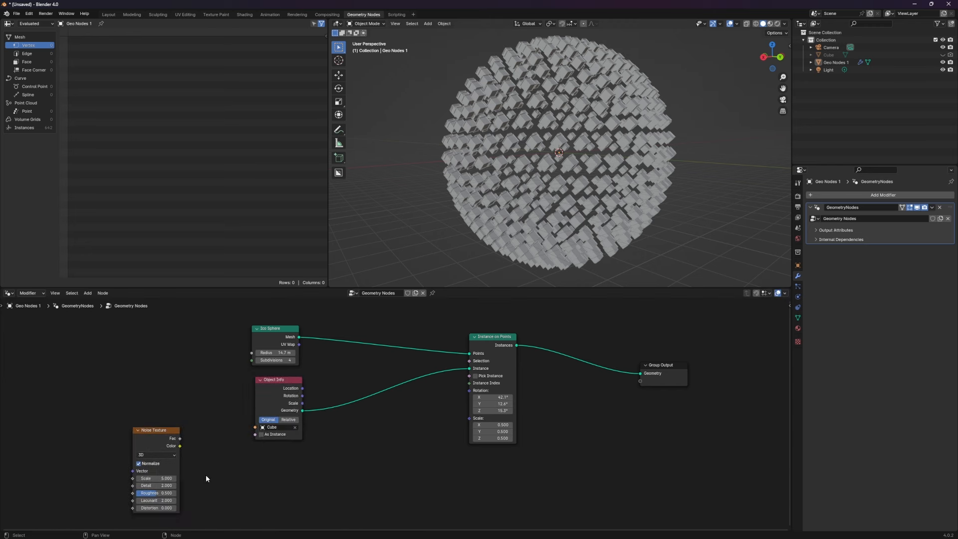
# - Add a Color Ramp node just to the right of the Noise Texture node
pyautogui.hotkey('shift', 'a')
pyautogui.click(182, 383)
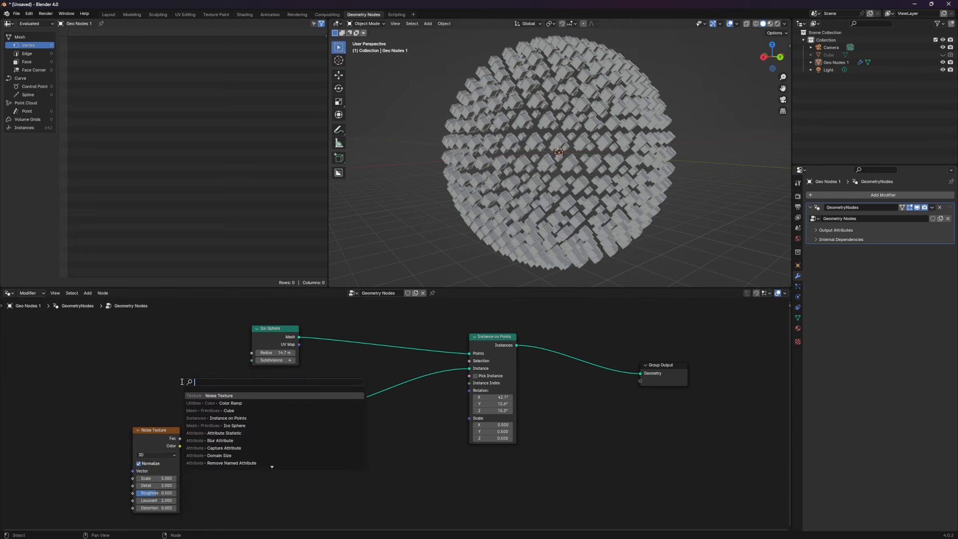
pyautogui.write('color ram')
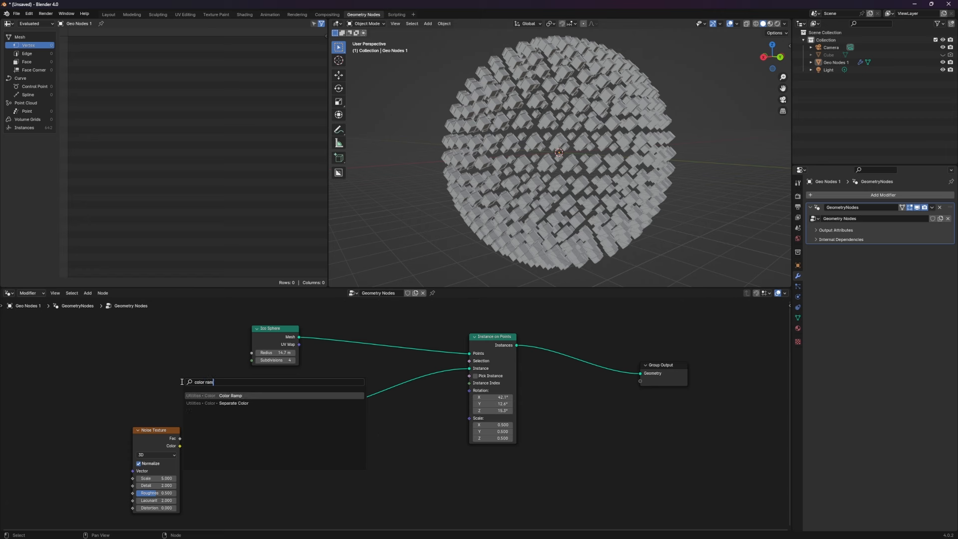
pyautogui.click(248, 395)
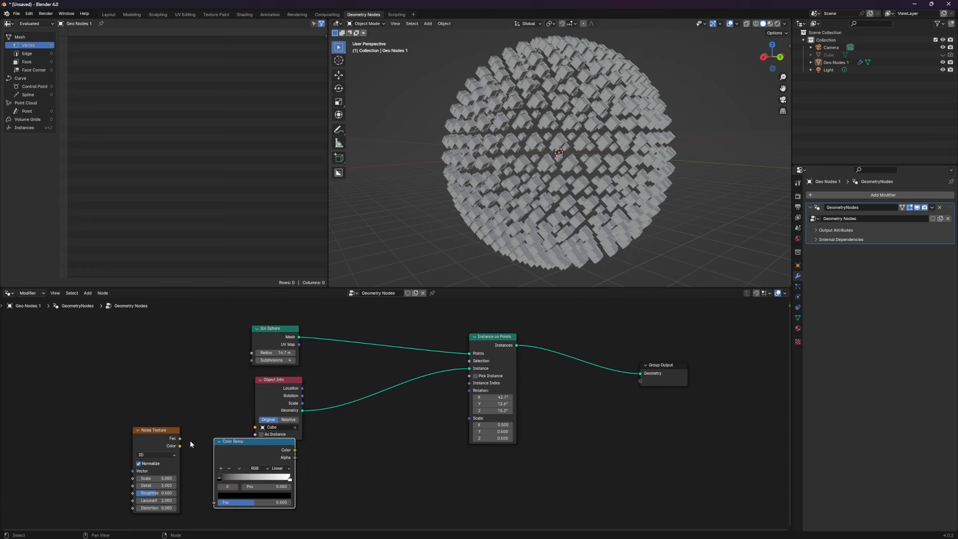
pyautogui.click(222, 445)
pyautogui.moveTo(180, 438); pyautogui.dragTo(191, 447)
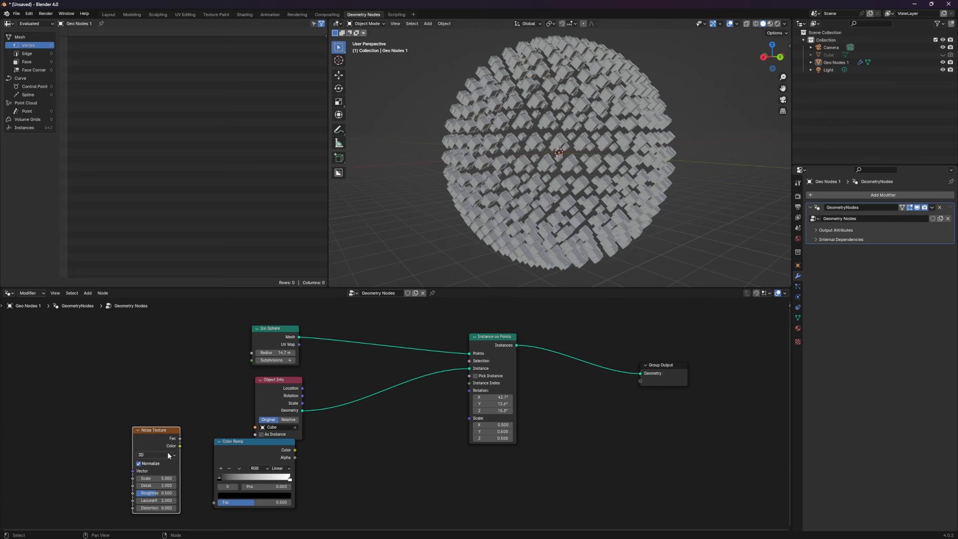
# - Switch the Noise Texture to 4D and connect its Fac output to the Color Ramp's Fac input
pyautogui.click(144, 455)
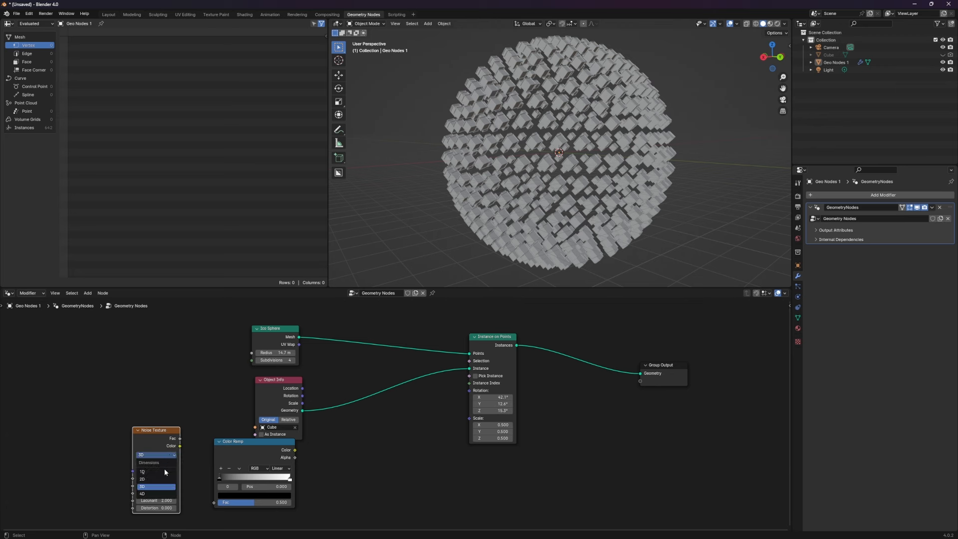
pyautogui.click(155, 490)
pyautogui.moveTo(180, 438); pyautogui.dragTo(213, 502)
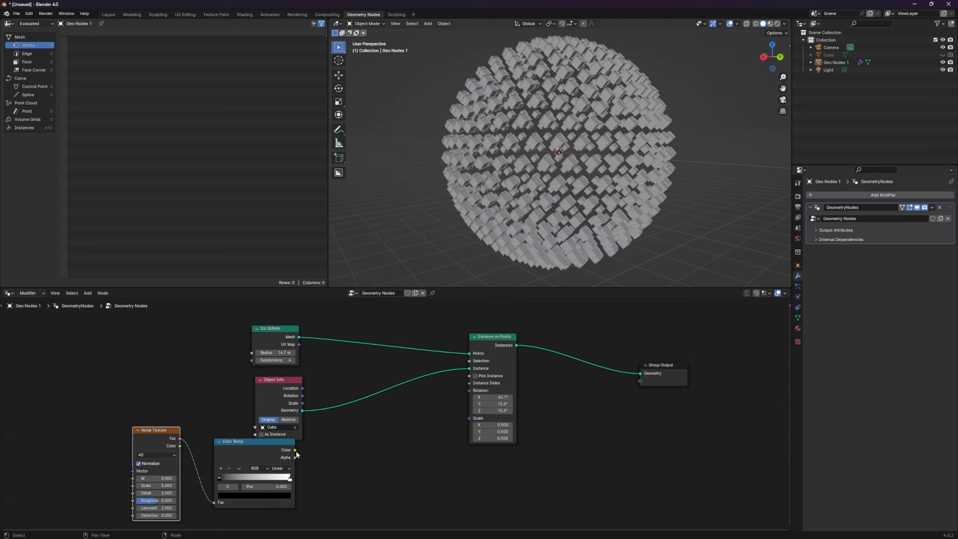
# - Move the Color Ramp closer to Instance on Points and connect its Color output to the Scale input
pyautogui.moveTo(276, 448); pyautogui.dragTo(303, 450)
pyautogui.moveTo(365, 436); pyautogui.dragTo(370, 435)
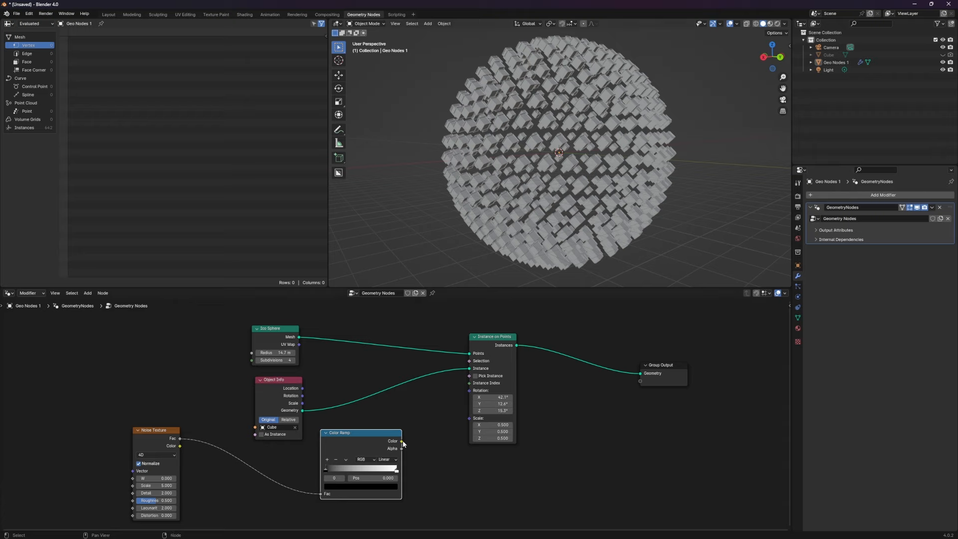
pyautogui.moveTo(403, 444); pyautogui.dragTo(469, 418)
# - Move the Noise Texture nearer the Color Ramp and set W 2.2, Scale 5.9, Detail 10.8, Roughness 0.725 and Distortion 3.7
pyautogui.moveTo(577, 138); pyautogui.dragTo(522, 166, button='middle')
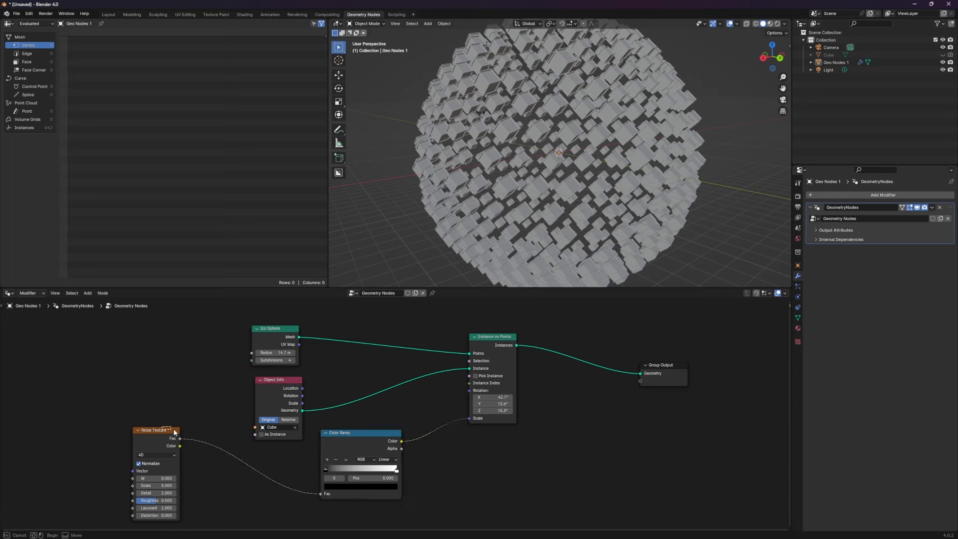
pyautogui.moveTo(160, 430); pyautogui.dragTo(197, 422)
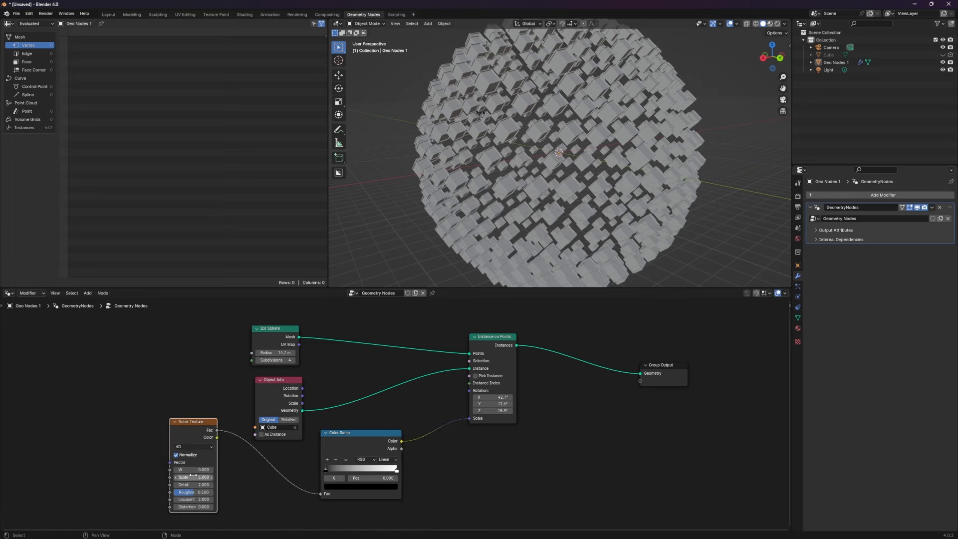
pyautogui.moveTo(194, 470); pyautogui.dragTo(215, 507)
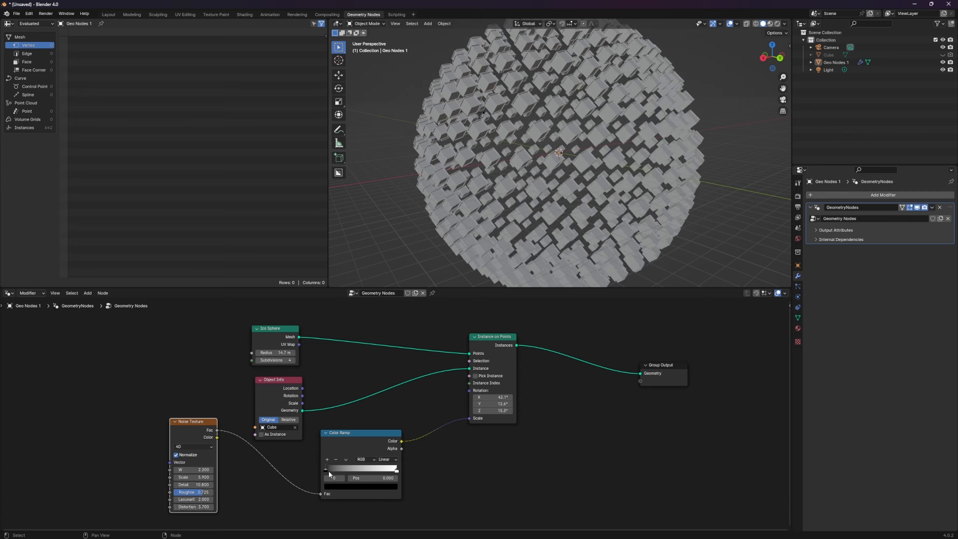
# - Tighten the Color Ramp by moving the black stop to about 0.37 and the white stop inward to about 0.73
pyautogui.moveTo(327, 468)
pyautogui.mouseDown()
pyautogui.moveTo(352, 472)
pyautogui.moveTo(339, 473)
pyautogui.mouseUp()
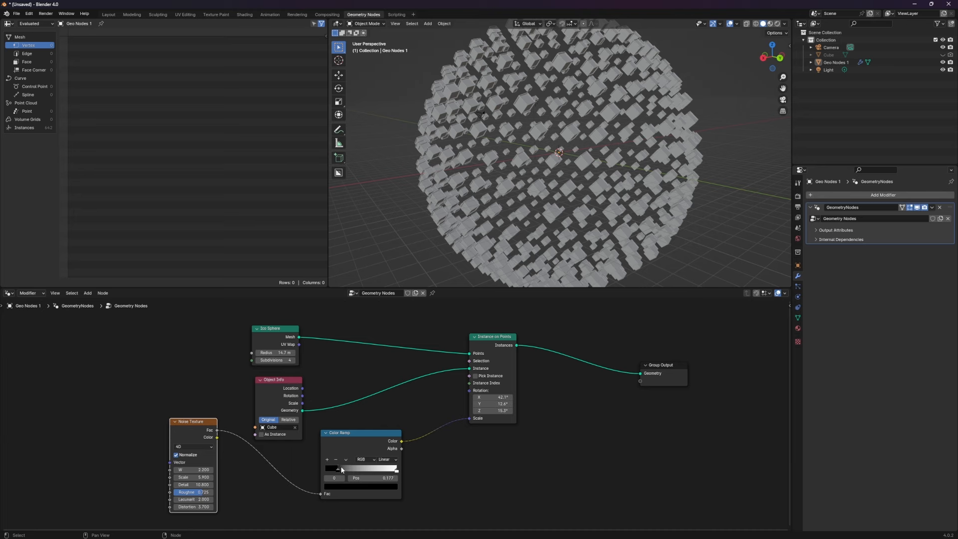
pyautogui.moveTo(342, 469)
pyautogui.mouseDown()
pyautogui.moveTo(395, 473)
pyautogui.moveTo(353, 471)
pyautogui.mouseUp()
pyautogui.moveTo(519, 208); pyautogui.dragTo(521, 198, button='middle')
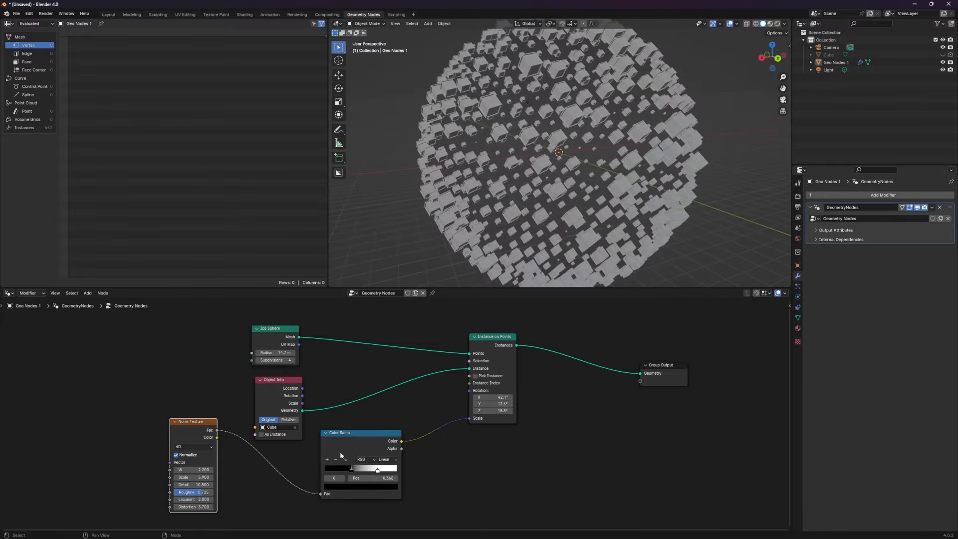
# - Set the Noise Texture to W 1.2, Scale 5.2, Detail 3.8, Roughness 0.458 and Distortion 20
pyautogui.moveTo(215, 509); pyautogui.dragTo(260, 508)
pyautogui.moveTo(200, 507); pyautogui.dragTo(223, 507)
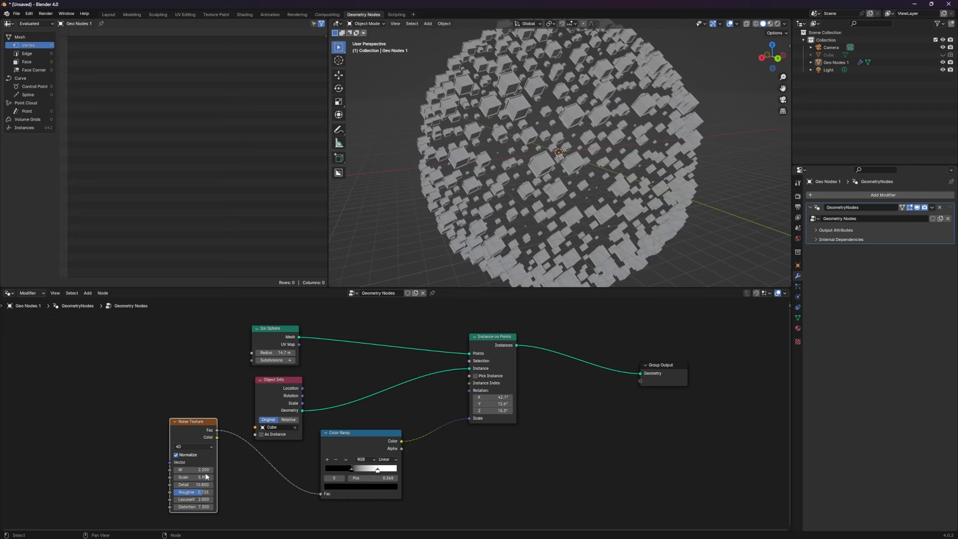
pyautogui.moveTo(199, 470); pyautogui.dragTo(236, 508)
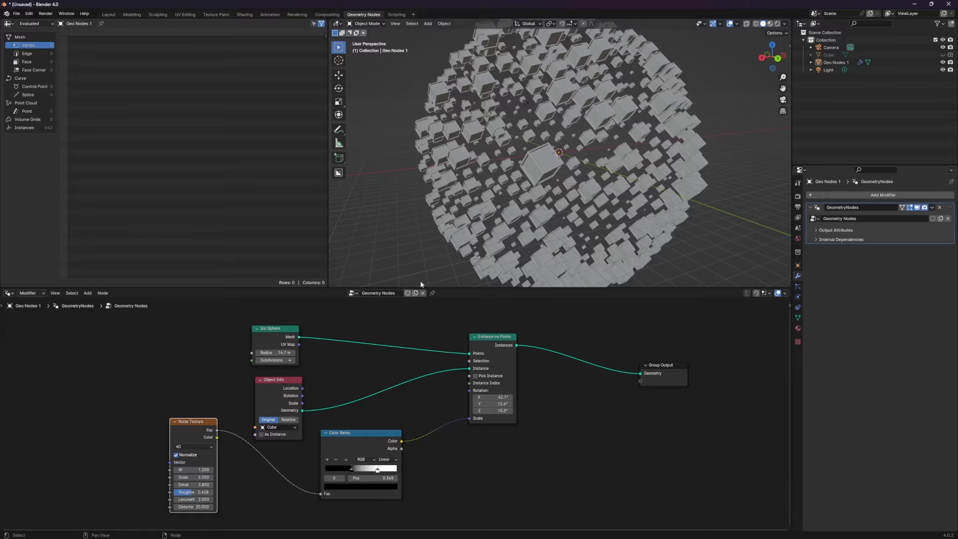
# - Select the Geo Nodes 1 crate sphere and duplicate it in place
pyautogui.moveTo(422, 280); pyautogui.dragTo(471, 202, button='middle')
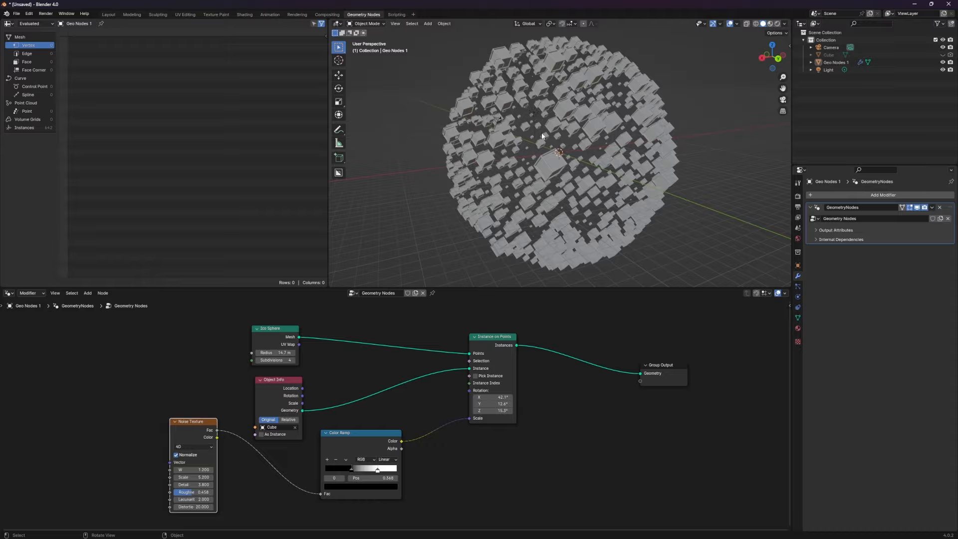
pyautogui.moveTo(579, 134)
pyautogui.mouseDown(button='middle')
pyautogui.moveTo(541, 134)
pyautogui.moveTo(633, 140)
pyautogui.moveTo(580, 149)
pyautogui.moveTo(588, 128)
pyautogui.mouseUp(button='middle')
pyautogui.scroll(4, 588, 128)
pyautogui.scroll(-3, 588, 130)
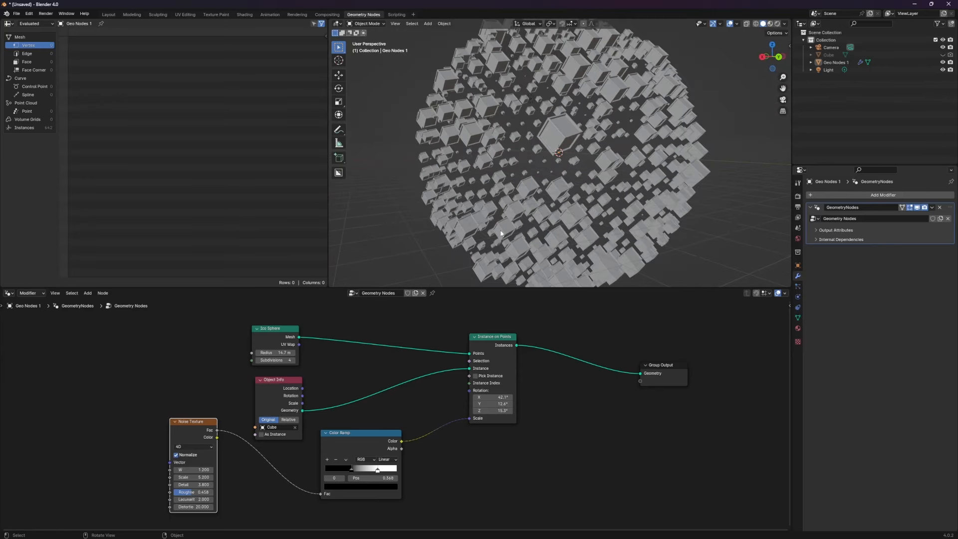
pyautogui.click(579, 102)
pyautogui.scroll(-3, 576, 137)
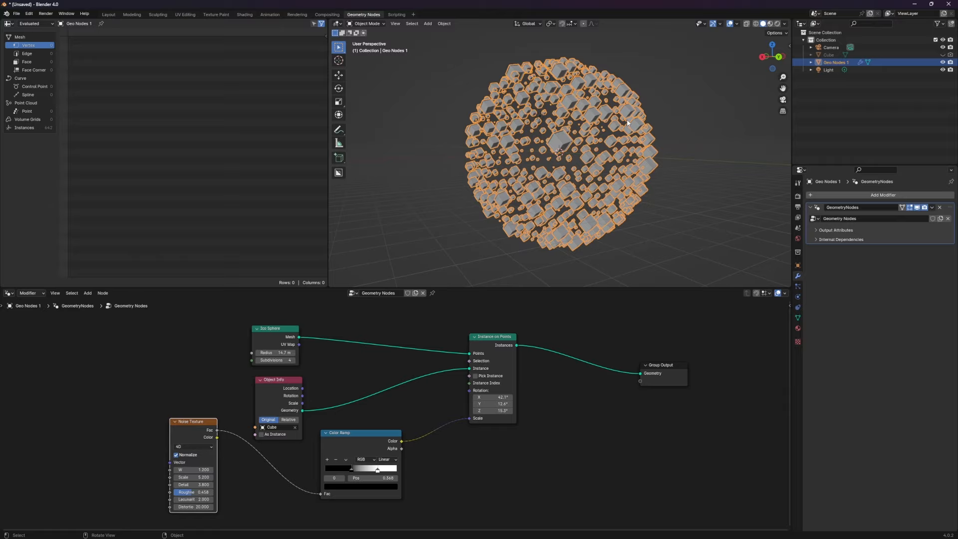
pyautogui.moveTo(658, 166); pyautogui.dragTo(628, 171, button='middle')
pyautogui.hotkey('shift', 'd')
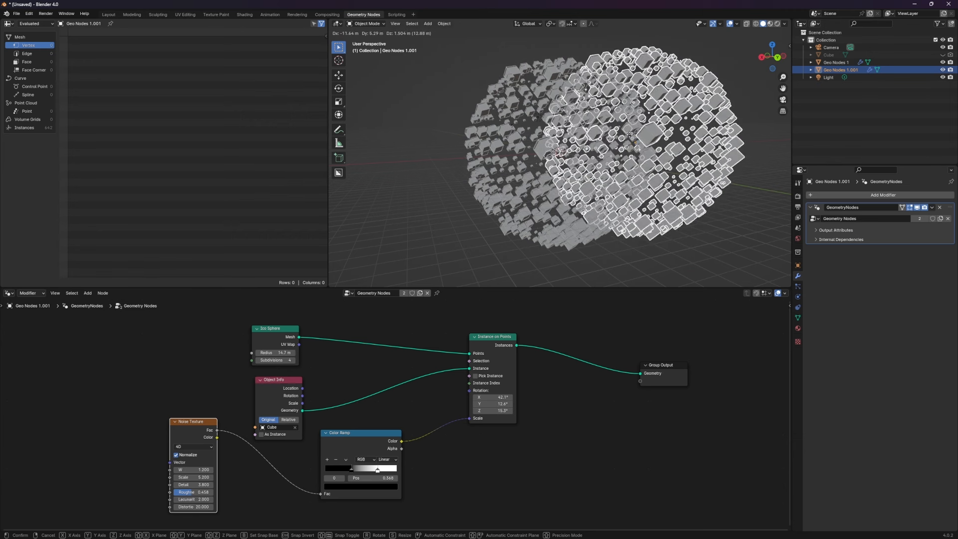
pyautogui.rightClick(630, 135)
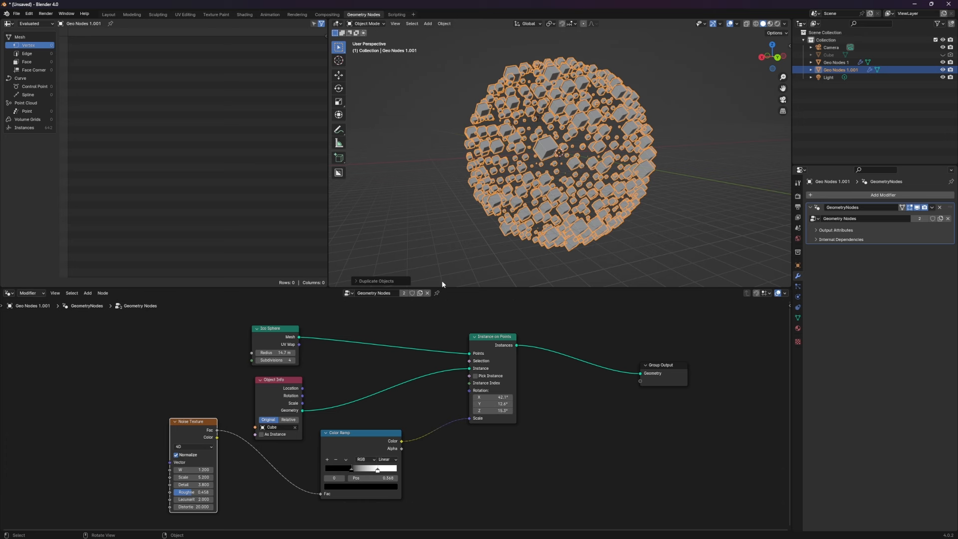
# - Make the duplicate's node group a single-user copy and reduce its Ico Sphere radius to 12.8 m
pyautogui.click(405, 295)
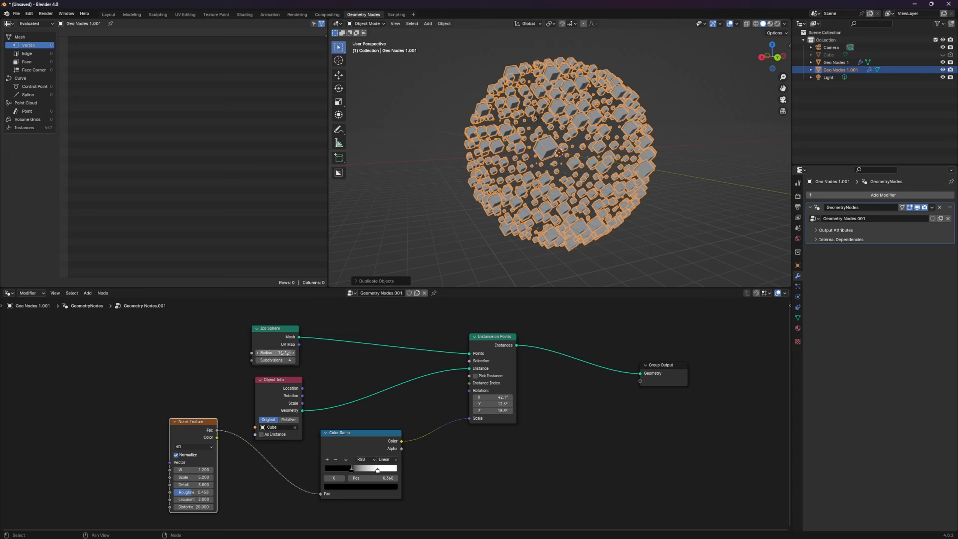
pyautogui.moveTo(285, 352); pyautogui.dragTo(200, 353)
pyautogui.moveTo(459, 233); pyautogui.dragTo(538, 140, button='middle')
pyautogui.scroll(5, 524, 100)
pyautogui.scroll(-1, 296, 386)
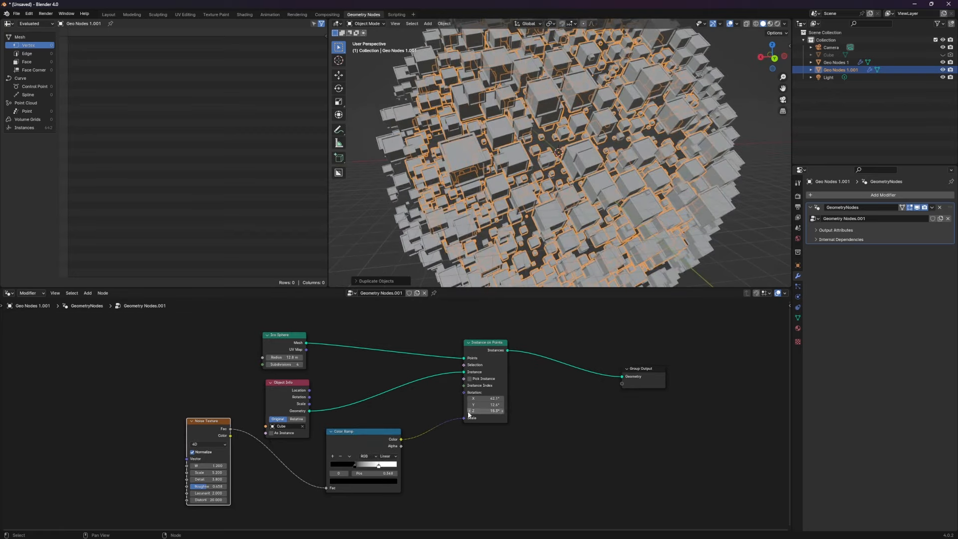
# - Connect the Ico Sphere's mesh directly to the Group Output and delete the Instance on Points, Color Ramp, Object Info and Noise Texture nodes
pyautogui.moveTo(464, 359); pyautogui.dragTo(623, 377)
pyautogui.scroll(-3, 568, 188)
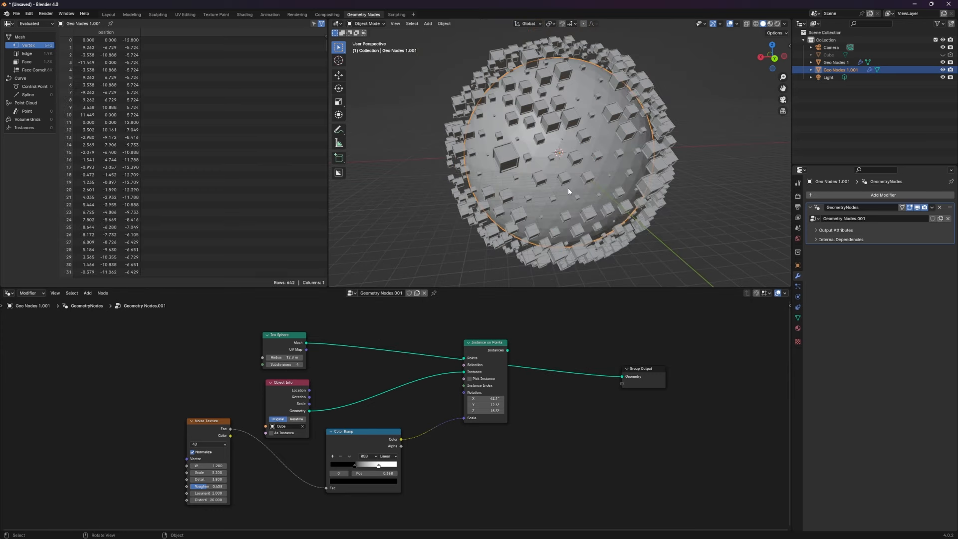
pyautogui.click(482, 344)
pyautogui.press('Delete')
pyautogui.click(349, 432)
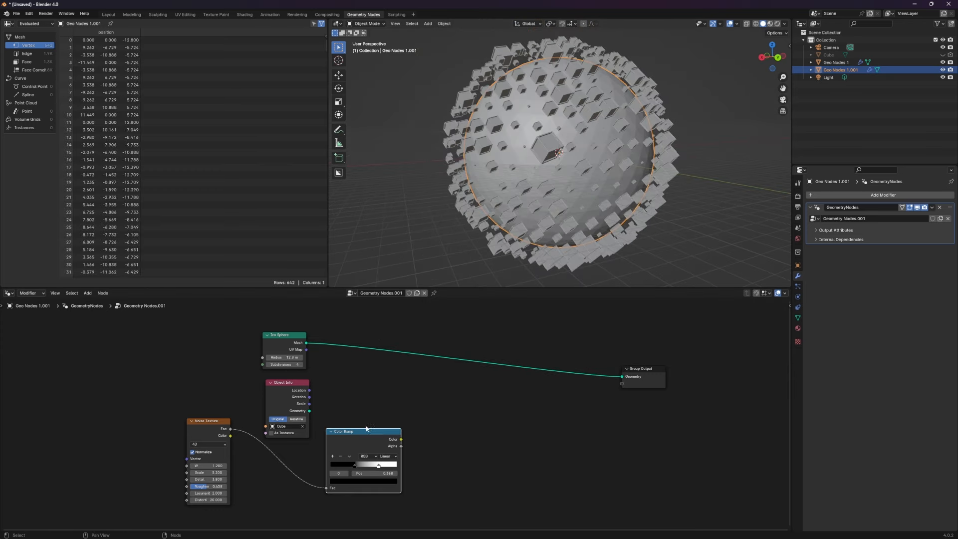
pyautogui.press('Delete')
pyautogui.click(287, 383)
pyautogui.press('Delete')
pyautogui.click(221, 420)
pyautogui.press('Delete')
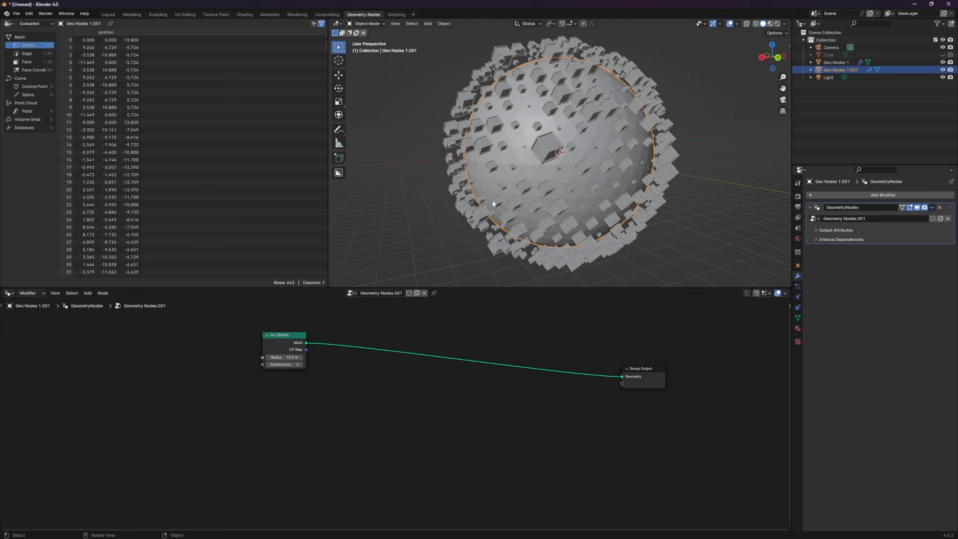
# - Check the inner sphere against the surrounding crates and set the Ico Sphere radius to 12.7 m
pyautogui.scroll(2, 561, 188)
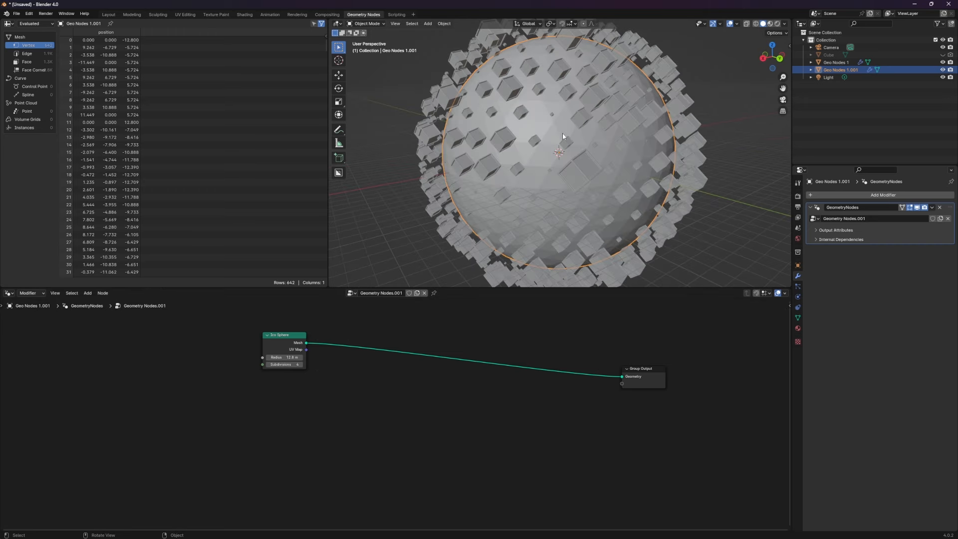
pyautogui.moveTo(564, 132); pyautogui.dragTo(554, 125, button='middle')
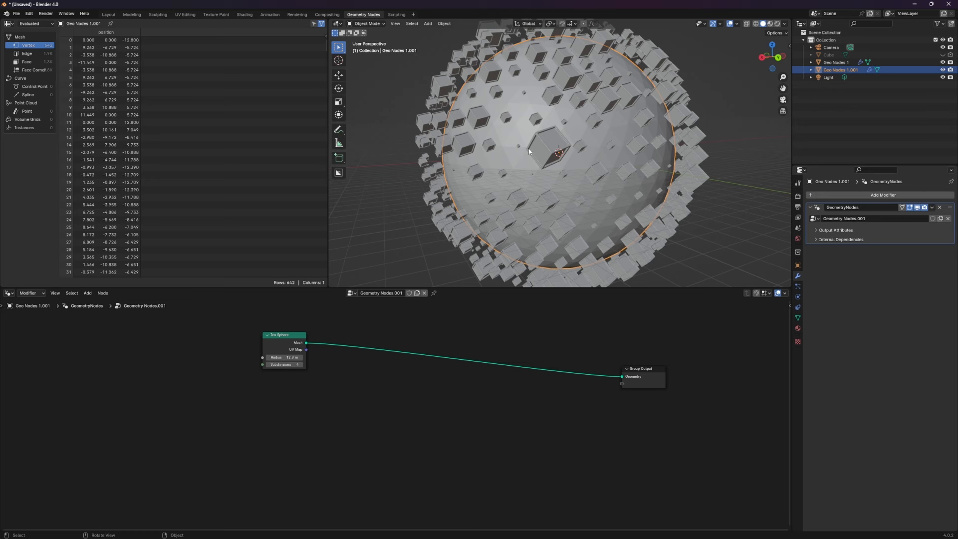
pyautogui.scroll(1, 577, 157)
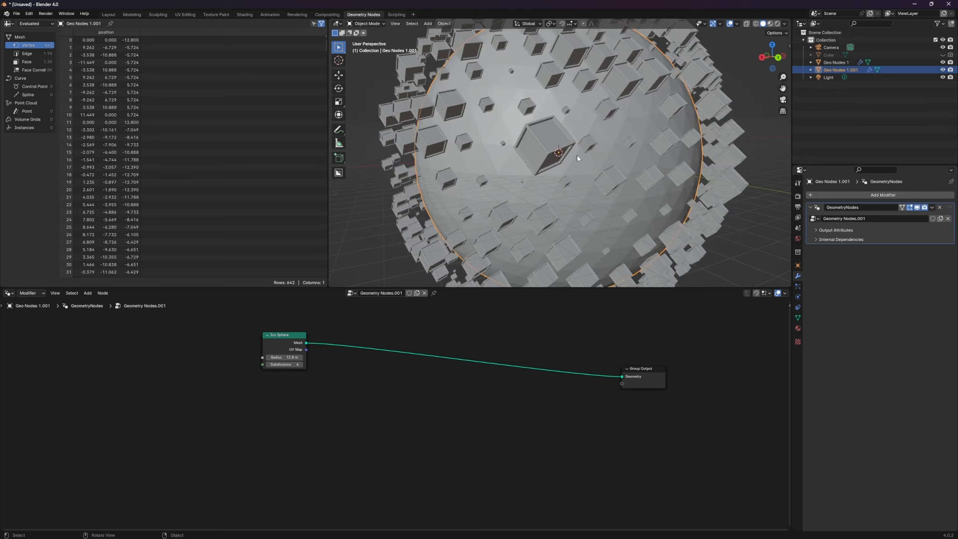
pyautogui.scroll(-1, 572, 172)
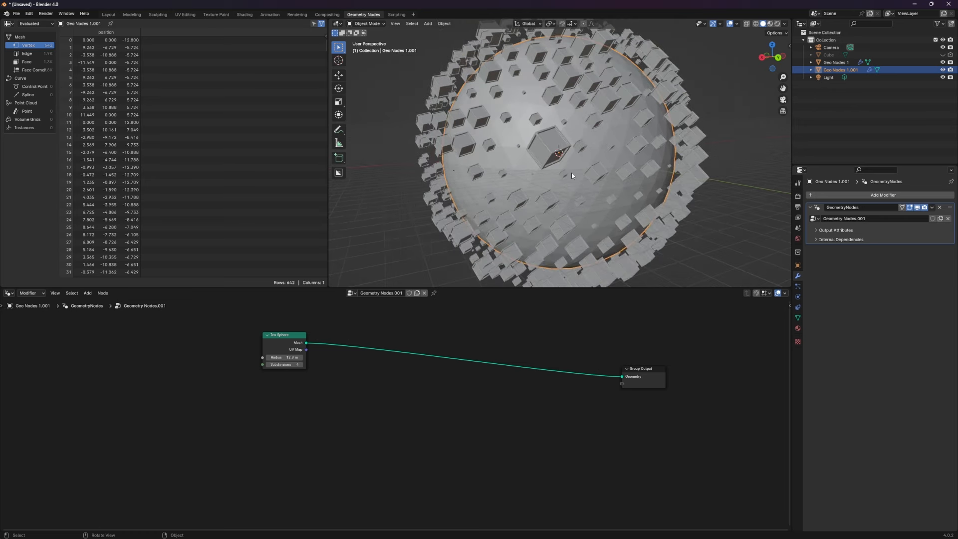
pyautogui.moveTo(297, 358)
pyautogui.mouseDown()
pyautogui.moveTo(273, 364)
pyautogui.moveTo(289, 364)
pyautogui.mouseUp()
pyautogui.moveTo(507, 165); pyautogui.dragTo(503, 185, button='middle')
pyautogui.click(301, 364)
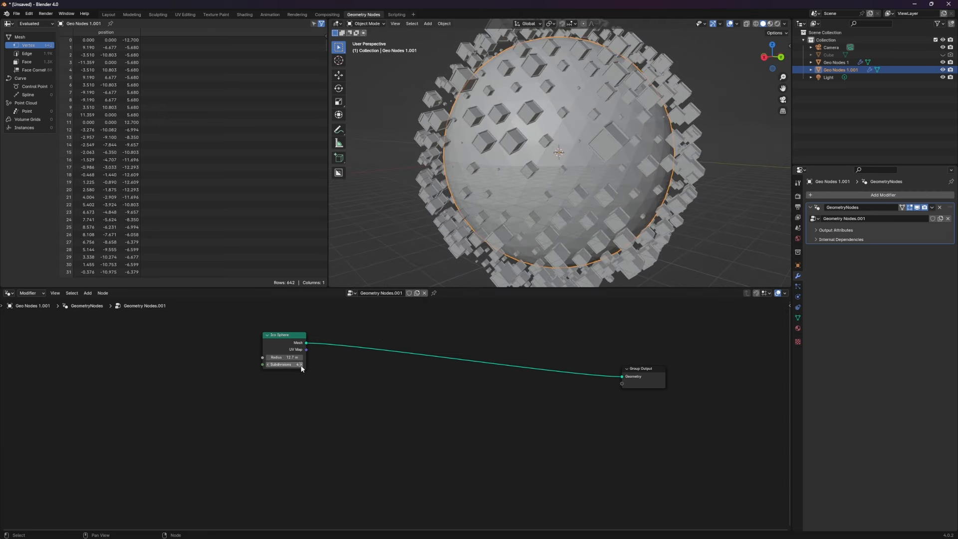
pyautogui.scroll(-1, 545, 151)
pyautogui.moveTo(544, 151); pyautogui.dragTo(534, 188, button='middle')
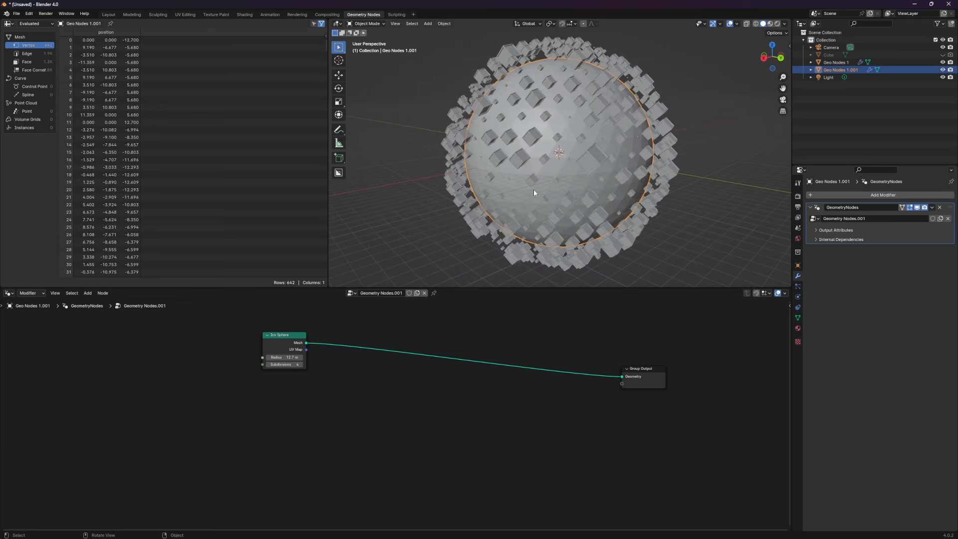
# - Shift the Ico Sphere node away from the output and insert a Mesh to Curve node on its link to the Group Output
pyautogui.moveTo(295, 335); pyautogui.dragTo(253, 347)
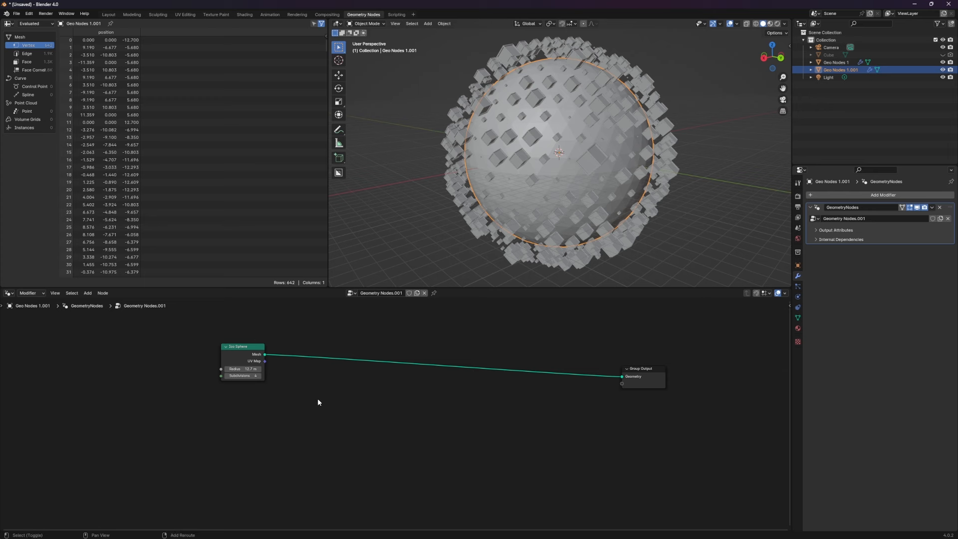
pyautogui.hotkey('shift', 'a')
pyautogui.click(309, 382)
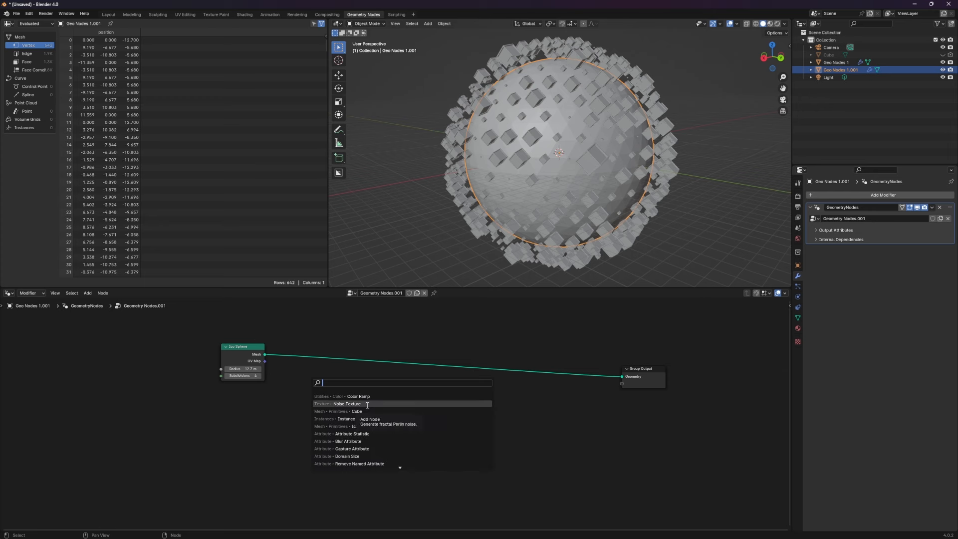
pyautogui.write('mesh to cur')
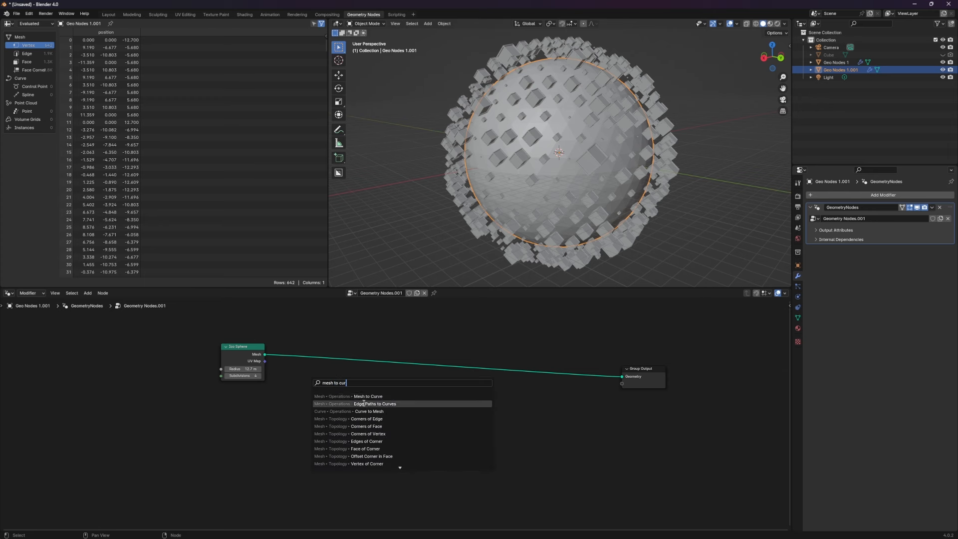
pyautogui.click(364, 397)
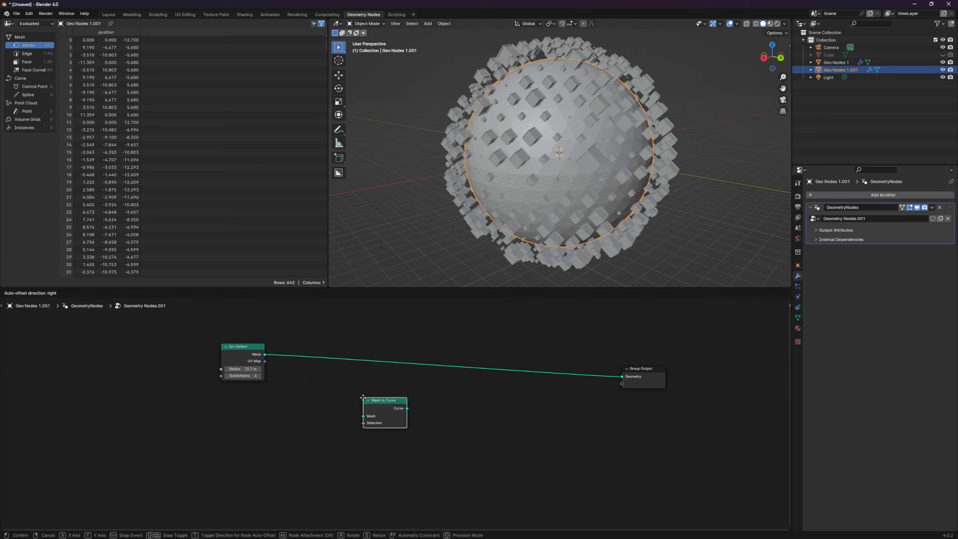
pyautogui.click(360, 380)
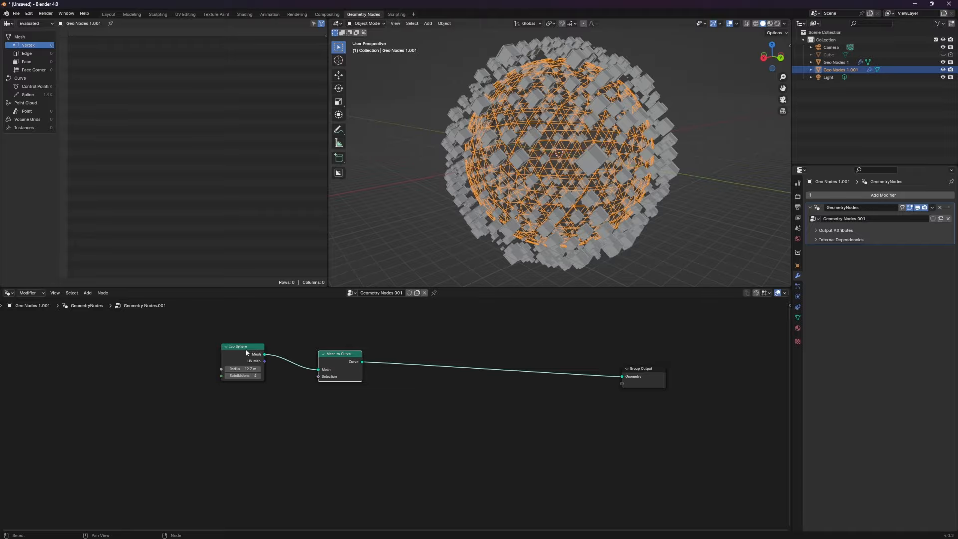
# - Line up the Ico Sphere and Mesh to Curve nodes with more space between them
pyautogui.scroll(3, 565, 150)
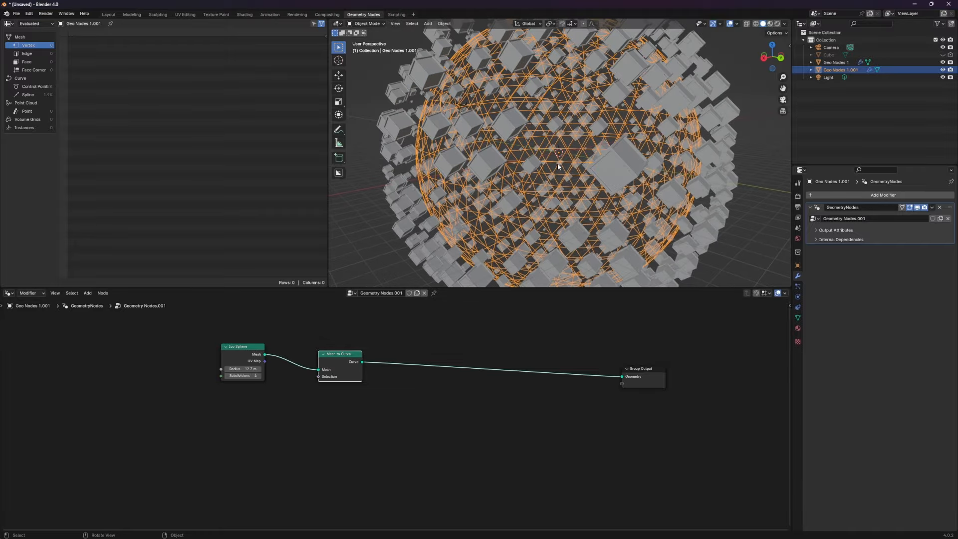
pyautogui.moveTo(558, 181); pyautogui.dragTo(593, 183, button='middle')
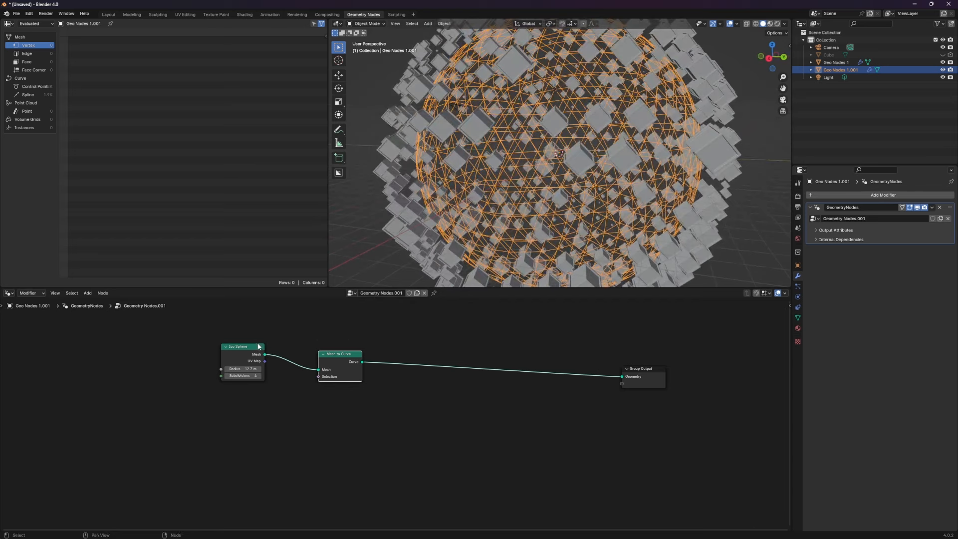
pyautogui.moveTo(259, 346); pyautogui.dragTo(242, 353)
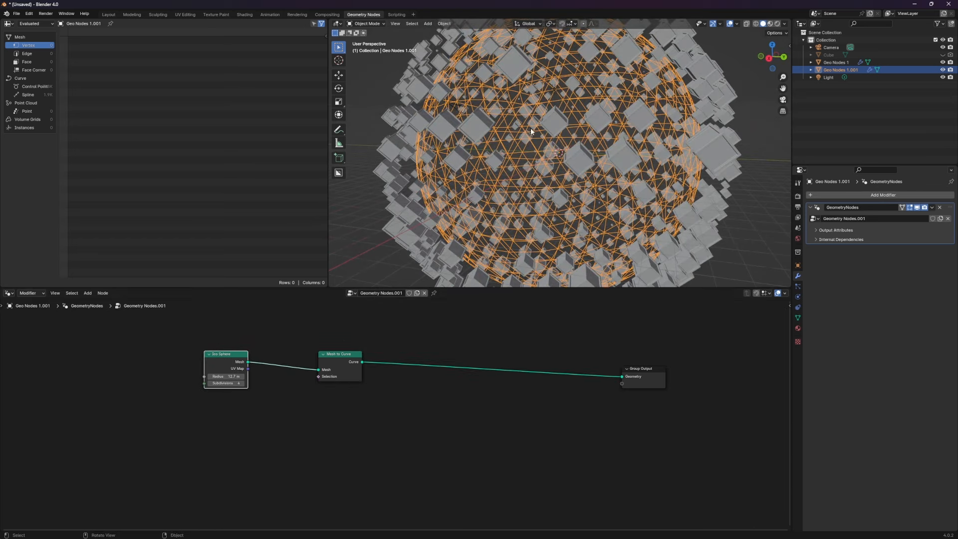
pyautogui.moveTo(342, 372); pyautogui.dragTo(343, 367)
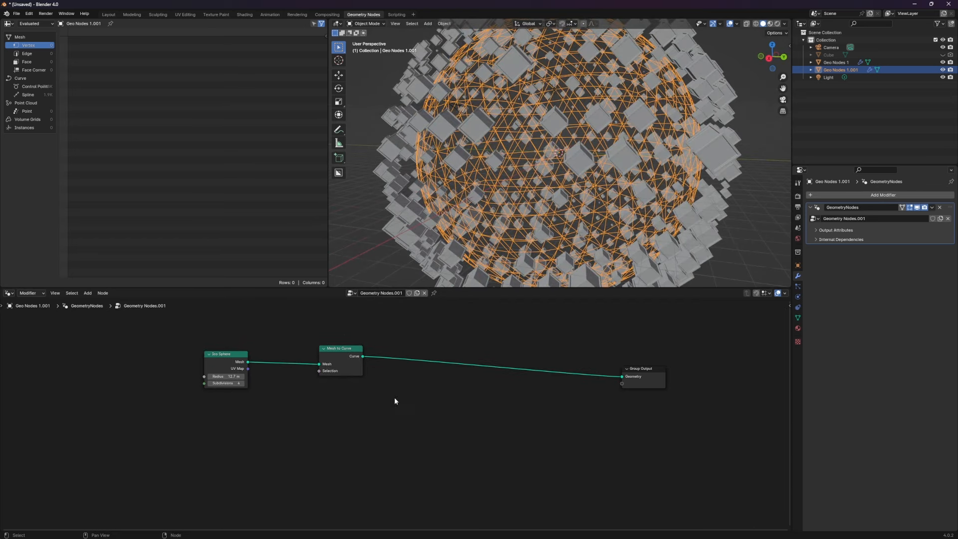
# - Insert a Curve to Mesh node between Mesh to Curve and the Group Output
pyautogui.hotkey('shift', 'a')
pyautogui.moveTo(383, 387)
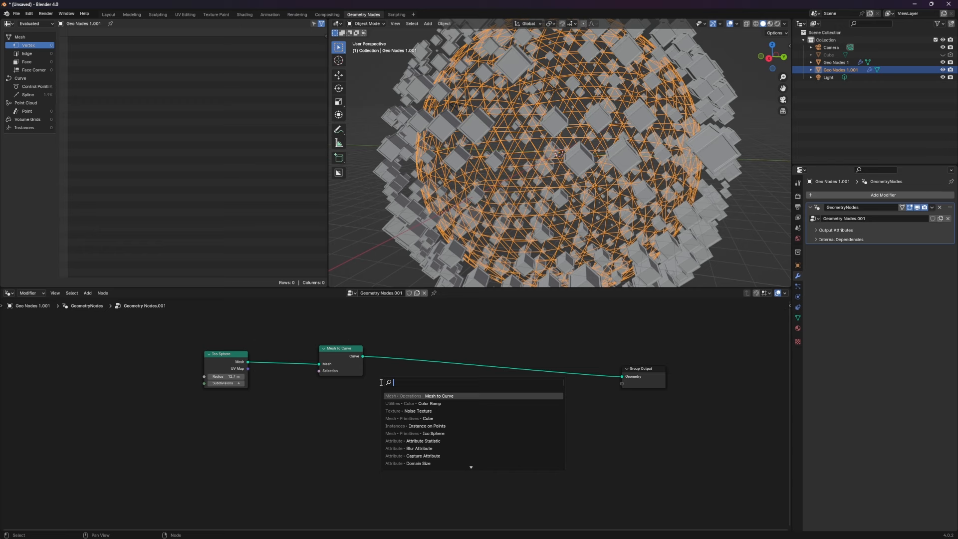
pyautogui.write('curve to me')
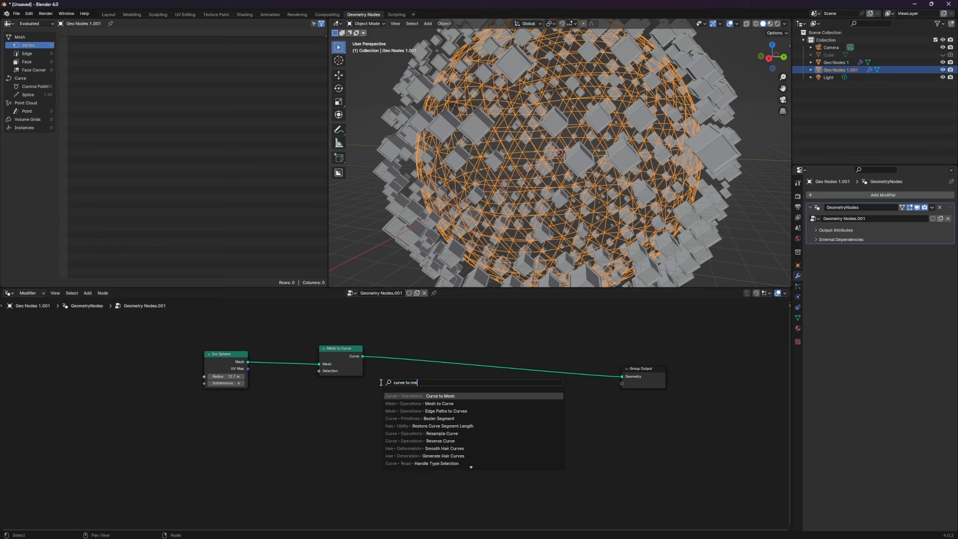
pyautogui.write('sh')
pyautogui.click(444, 394)
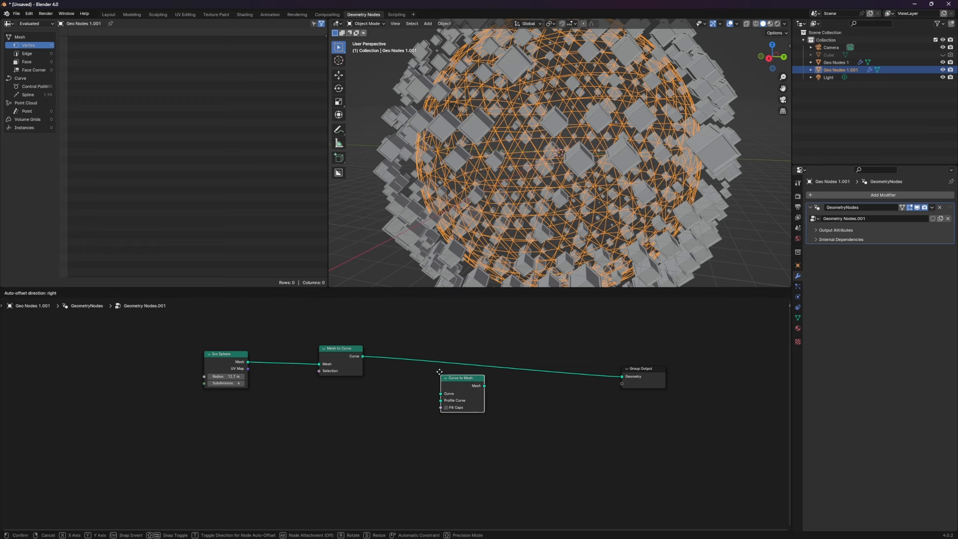
pyautogui.click(437, 354)
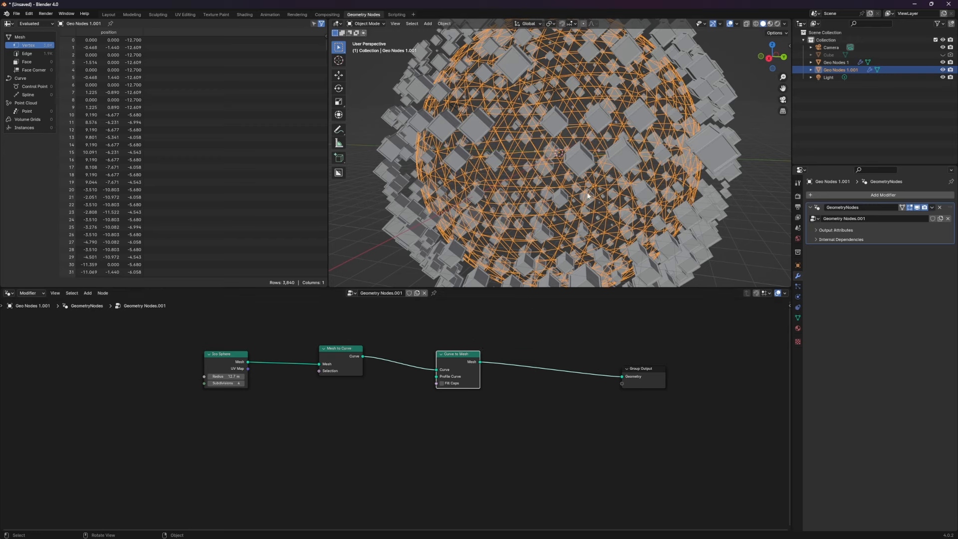
pyautogui.scroll(-1, 588, 196)
pyautogui.scroll(-1, 588, 196)
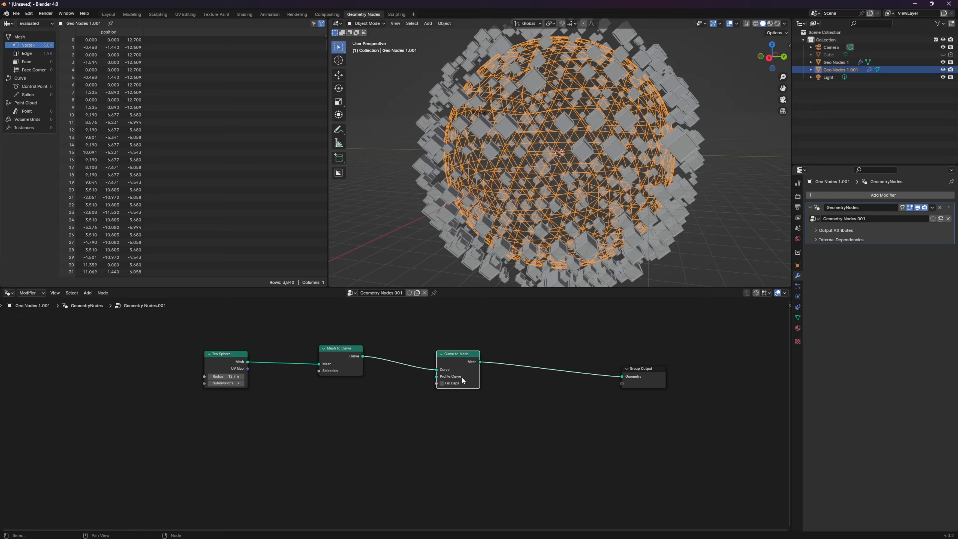
# - Add a Curve Circle node and connect its curve to the Profile Curve input of Curve to Mesh
pyautogui.click(332, 434)
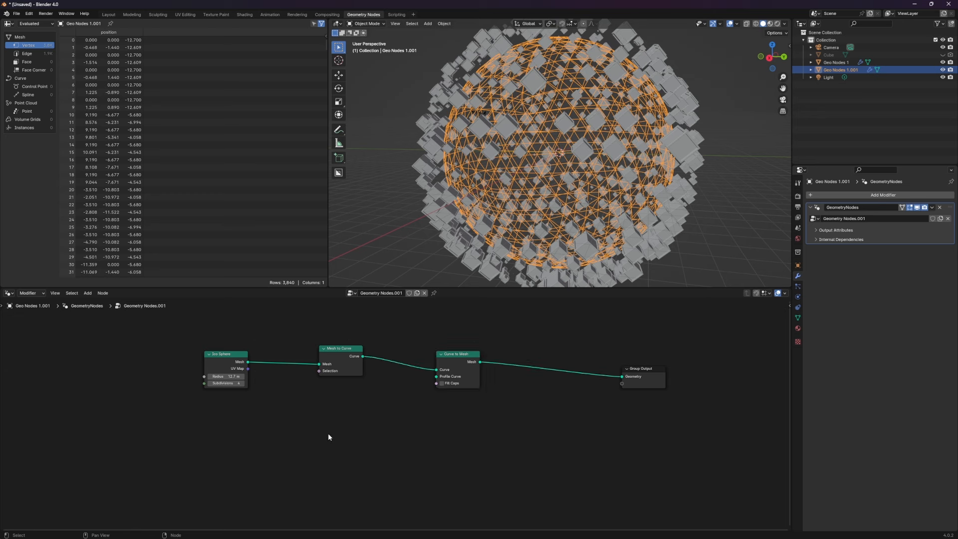
pyautogui.hotkey('shift', 'a')
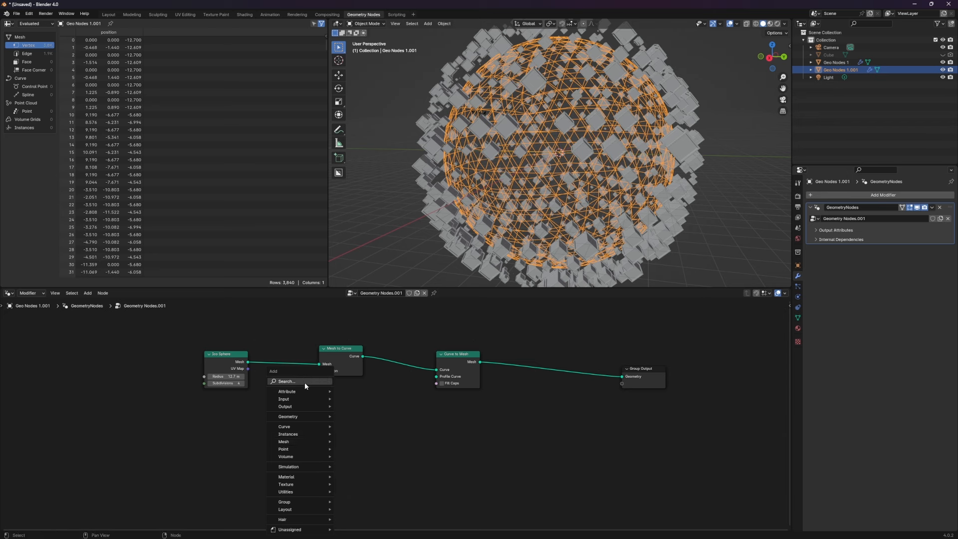
pyautogui.click(305, 382)
pyautogui.write('cir')
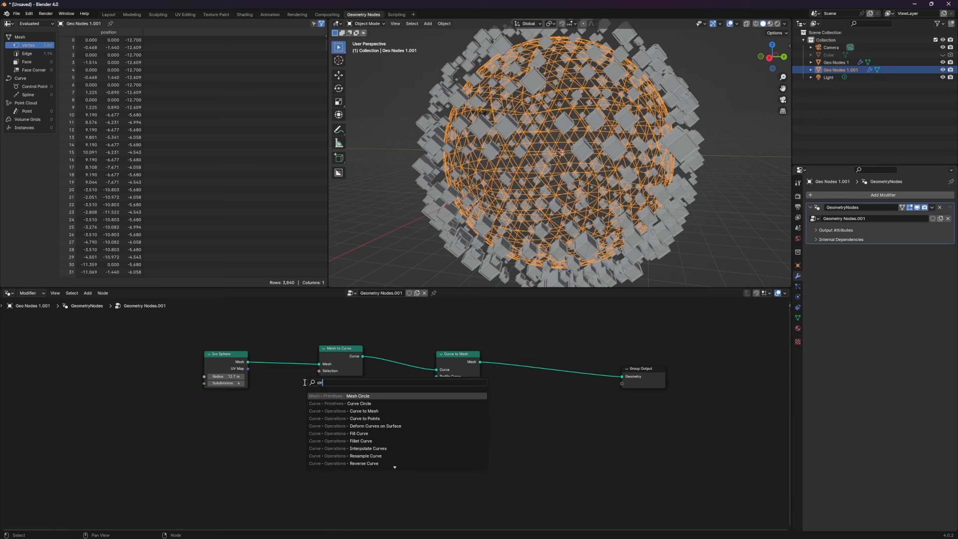
pyautogui.press('Down')
pyautogui.press('Return')
pyautogui.click(298, 399)
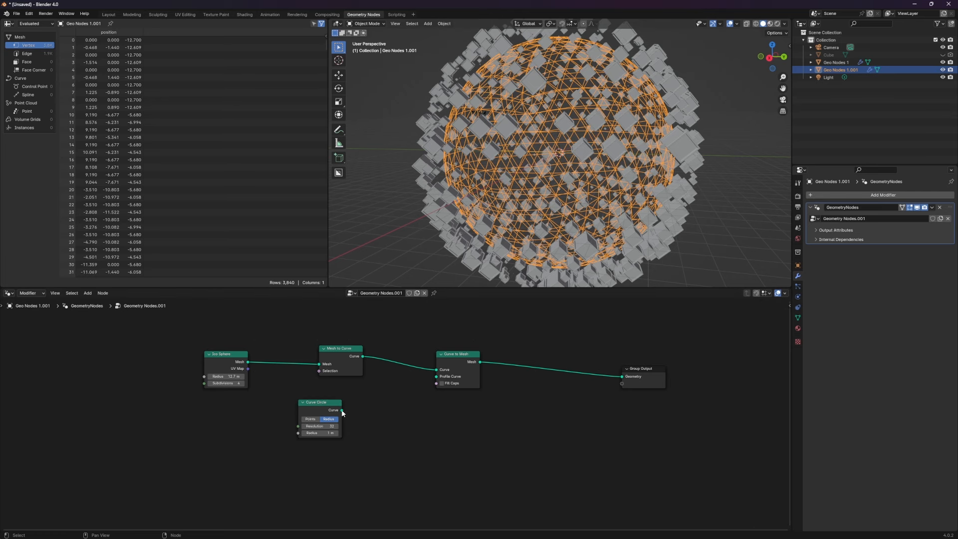
pyautogui.moveTo(342, 410); pyautogui.dragTo(437, 376)
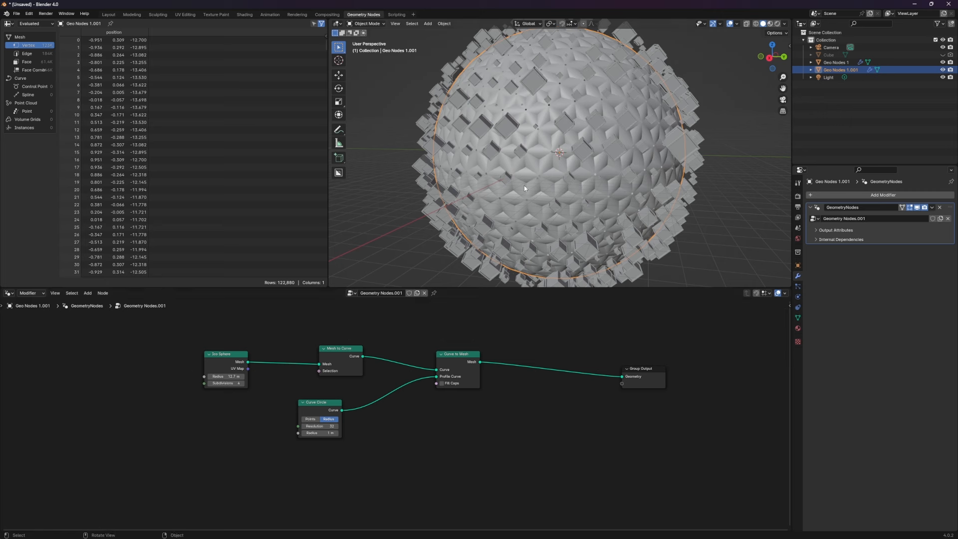
# - Set the Curve Circle's radius to 0.05 m and deselect the object to inspect the wireframe tubes
pyautogui.click(330, 433)
pyautogui.press('BackSpace')
pyautogui.write('0.05')
pyautogui.press('Return')
pyautogui.click(410, 220)
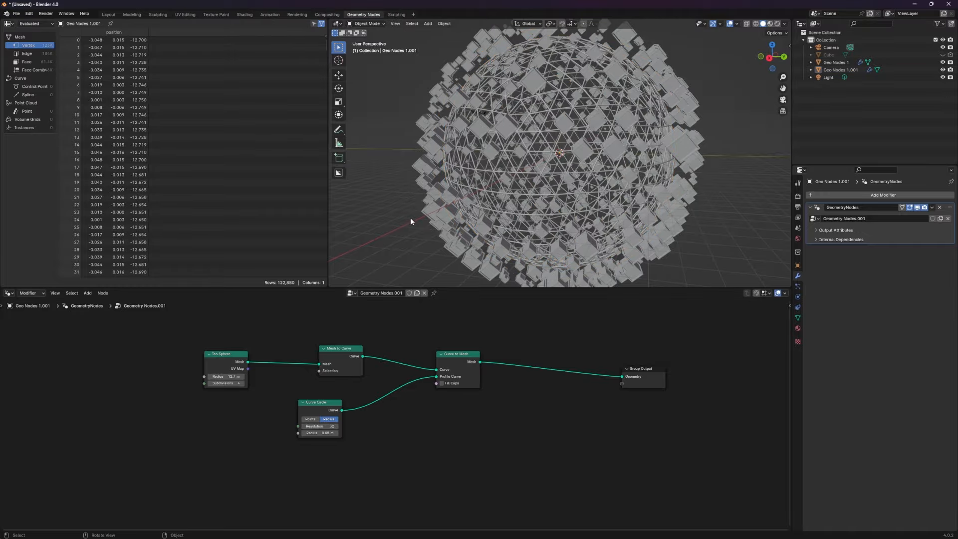
pyautogui.scroll(2, 514, 194)
pyautogui.moveTo(542, 188)
pyautogui.mouseDown(button='middle')
pyautogui.moveTo(519, 196)
pyautogui.moveTo(543, 182)
pyautogui.mouseUp(button='middle')
pyautogui.scroll(-4, 541, 181)
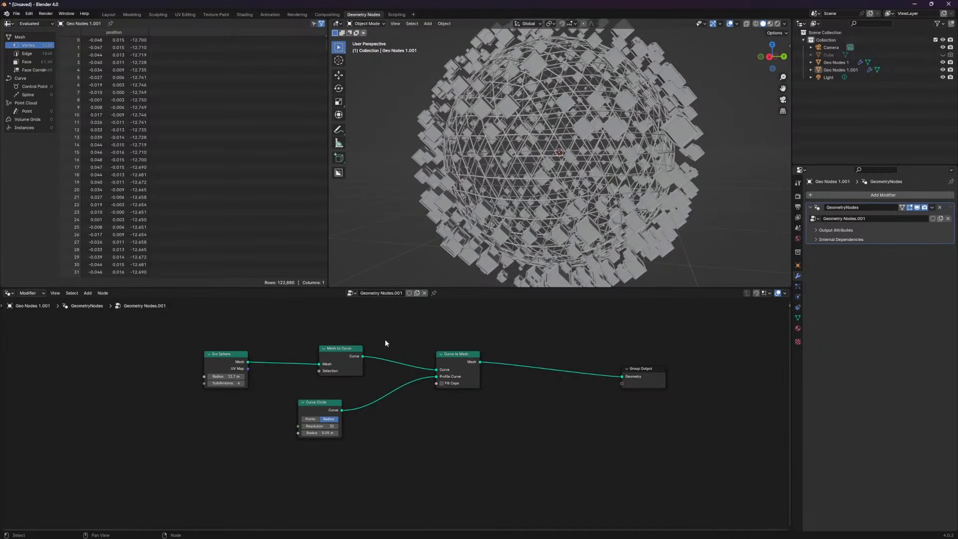
# - Thicken the wireframe tubes by setting the Curve Circle's radius to 0.1 m
pyautogui.click(337, 433)
pyautogui.doubleClick(332, 434)
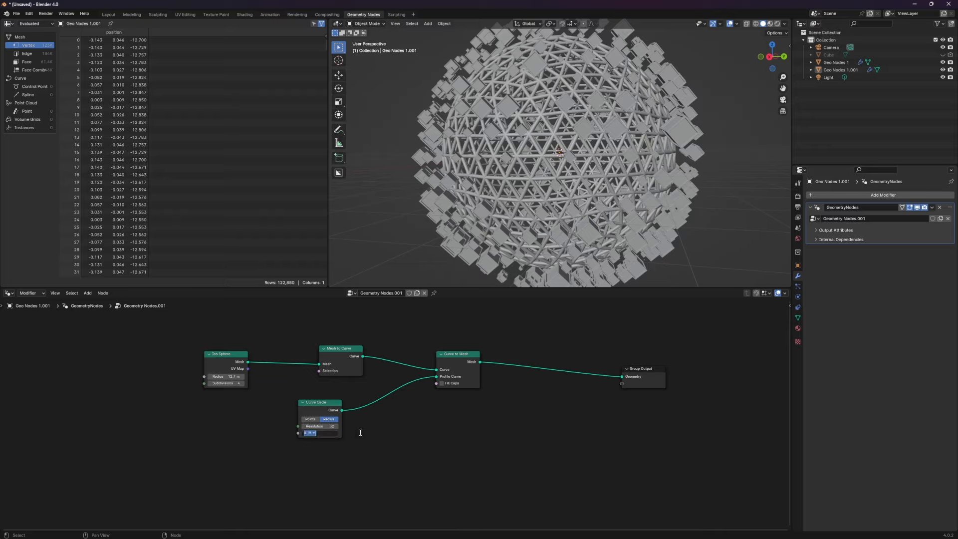
pyautogui.press('BackSpace')
pyautogui.write('0.1')
pyautogui.press('Return')
pyautogui.moveTo(503, 282); pyautogui.dragTo(501, 150, button='middle')
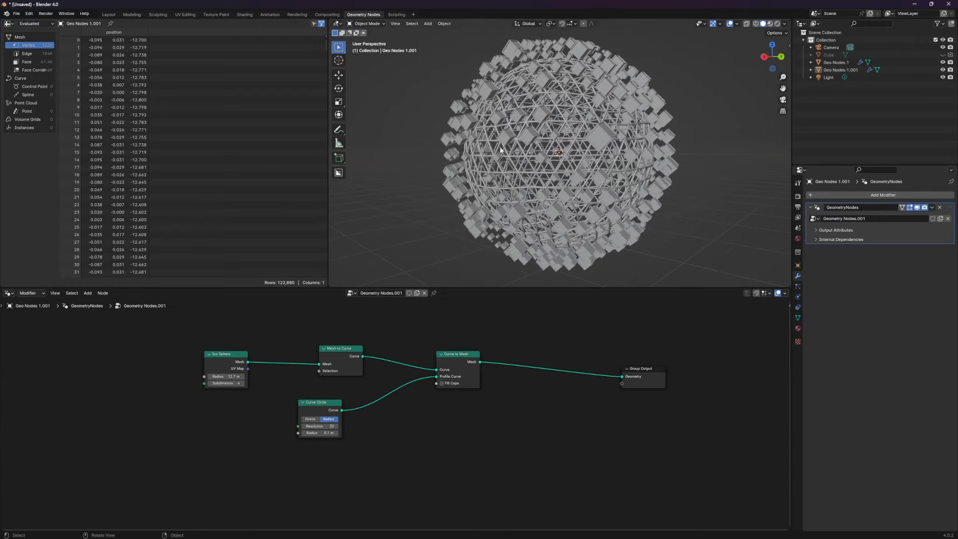
pyautogui.scroll(3, 500, 150)
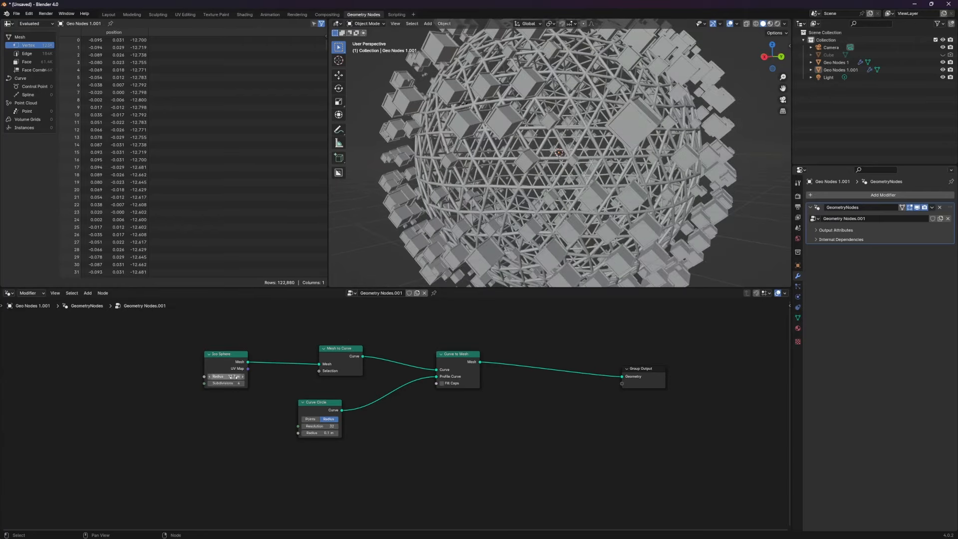
# - Set the inner wireframe's Ico Sphere radius to 13.7 m, then select the crate-covered sphere
pyautogui.moveTo(237, 378)
pyautogui.mouseDown()
pyautogui.moveTo(262, 377)
pyautogui.moveTo(248, 378)
pyautogui.mouseUp()
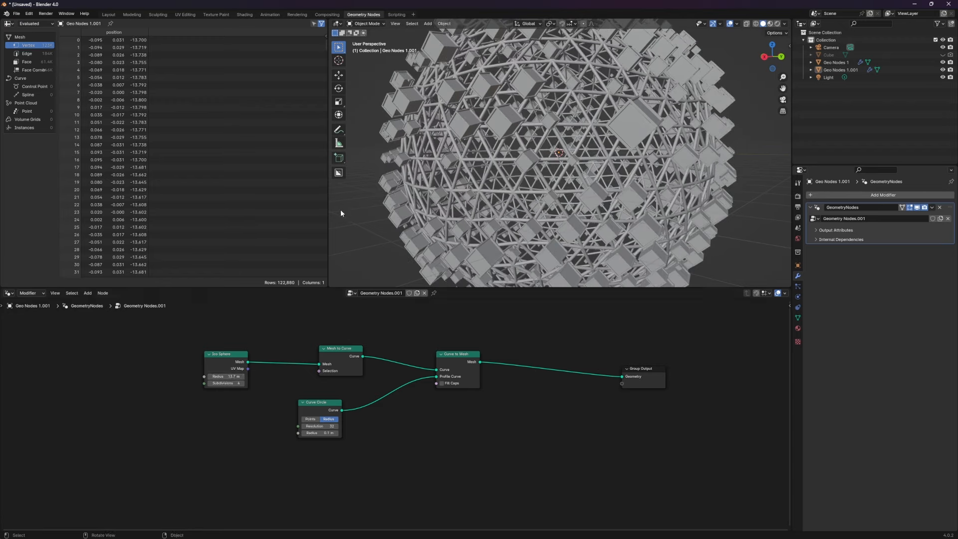
pyautogui.moveTo(352, 238); pyautogui.dragTo(552, 220, button='middle')
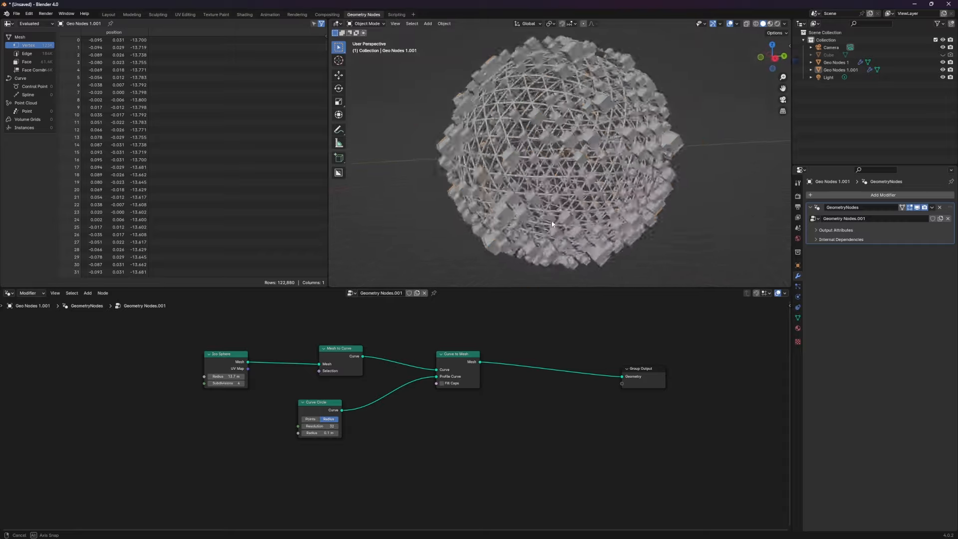
pyautogui.click(551, 253)
pyautogui.moveTo(557, 181)
pyautogui.mouseDown(button='middle')
pyautogui.moveTo(637, 192)
pyautogui.moveTo(572, 192)
pyautogui.mouseUp(button='middle')
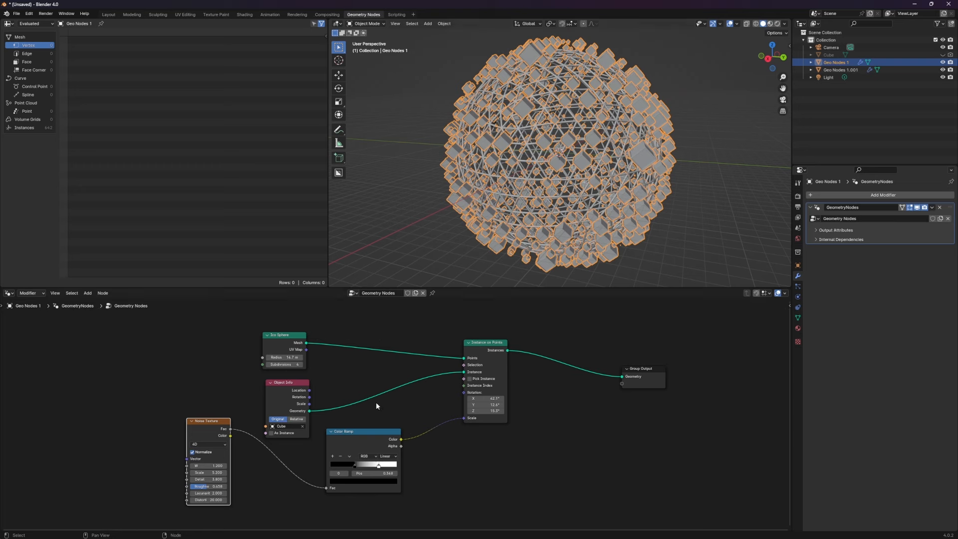
# - Try 5 subdivisions on the crate sphere's Ico Sphere node and return it to 4
pyautogui.click(301, 364)
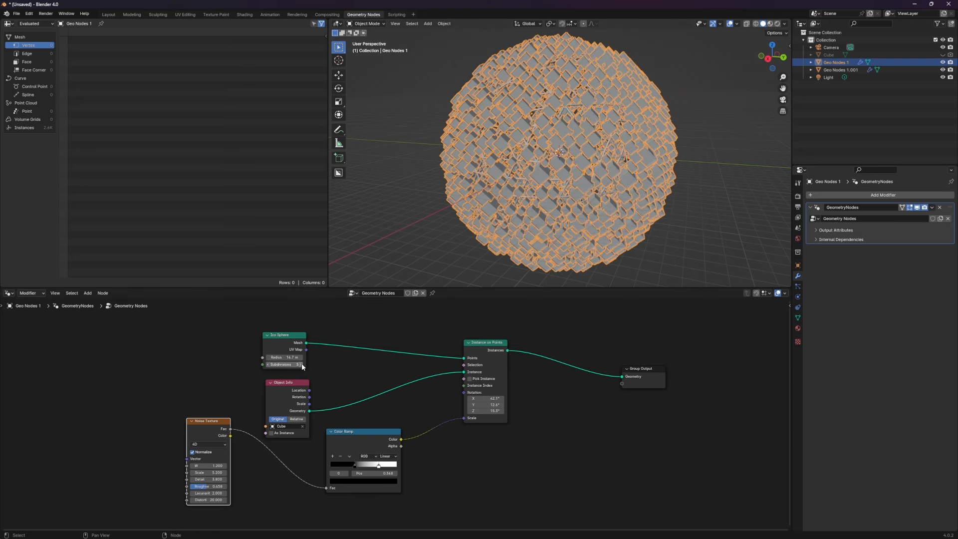
pyautogui.click(269, 364)
pyautogui.scroll(4, 574, 181)
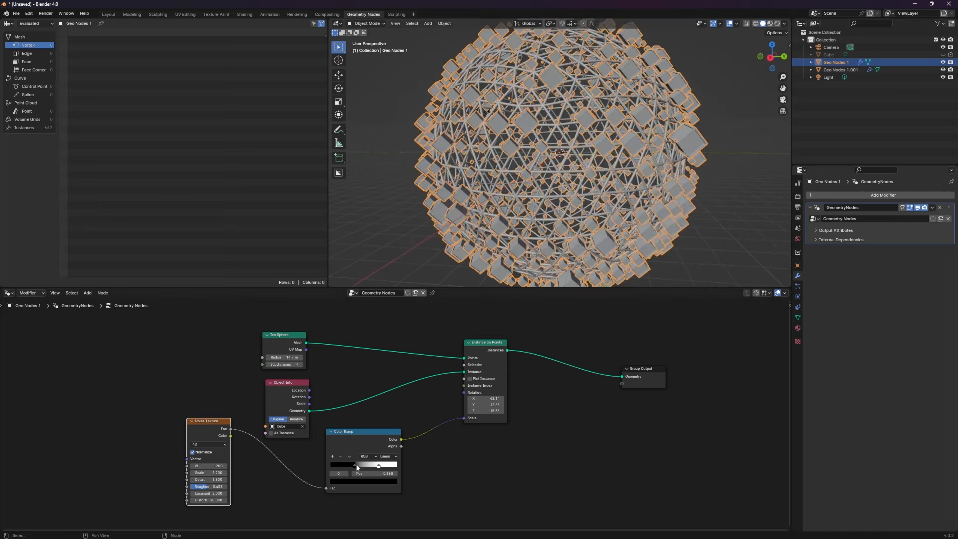
# - Widen the Color Ramp's gradient by moving the black stop closer to the start and the white stop to 0.882
pyautogui.moveTo(355, 466); pyautogui.dragTo(393, 469)
pyautogui.scroll(-3, 586, 178)
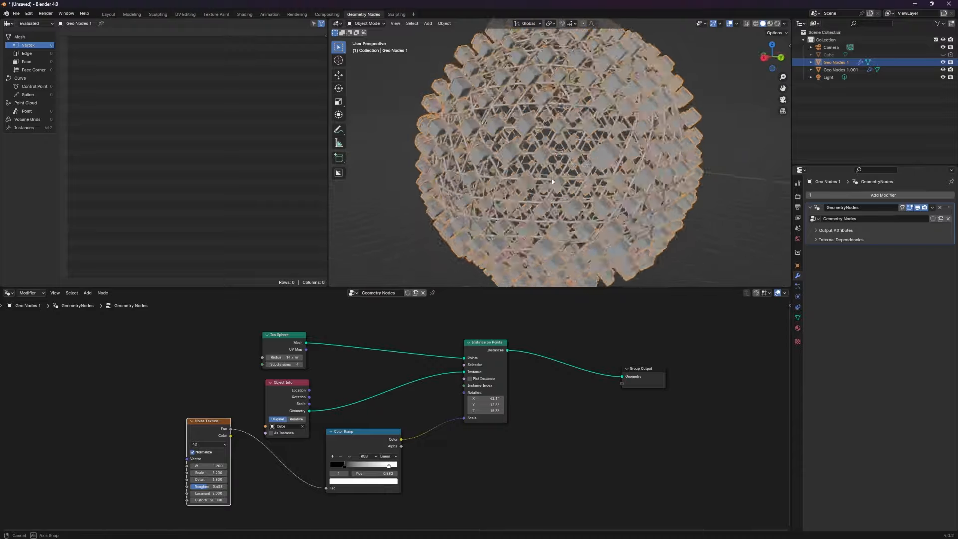
pyautogui.moveTo(551, 198); pyautogui.dragTo(565, 202, button='middle')
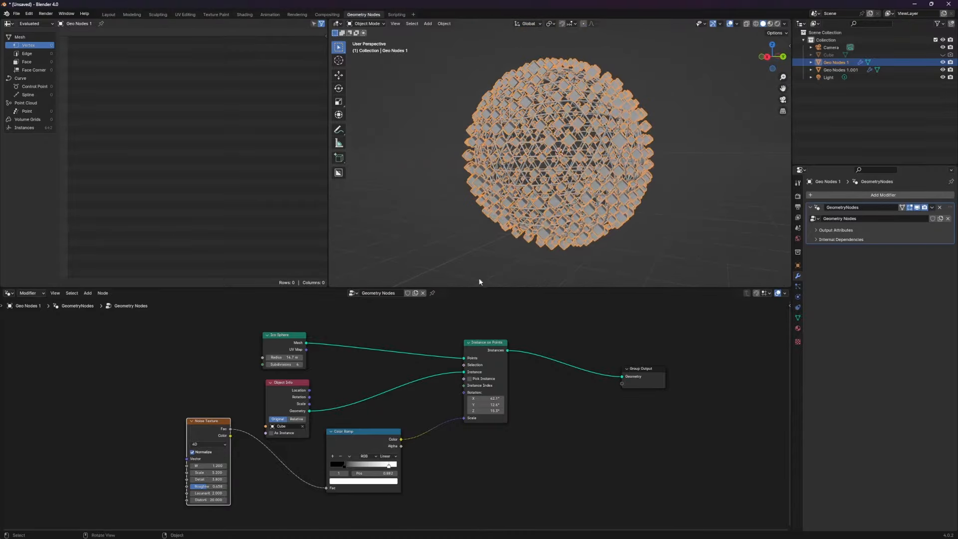
# - Slightly adjust the Noise Texture's distortion and deselect the sphere to inspect the crate pattern from several angles
pyautogui.moveTo(218, 500); pyautogui.dragTo(220, 500)
pyautogui.moveTo(540, 244); pyautogui.dragTo(668, 217, button='middle')
pyautogui.click(683, 211)
pyautogui.scroll(3, 689, 208)
pyautogui.scroll(-3, 706, 210)
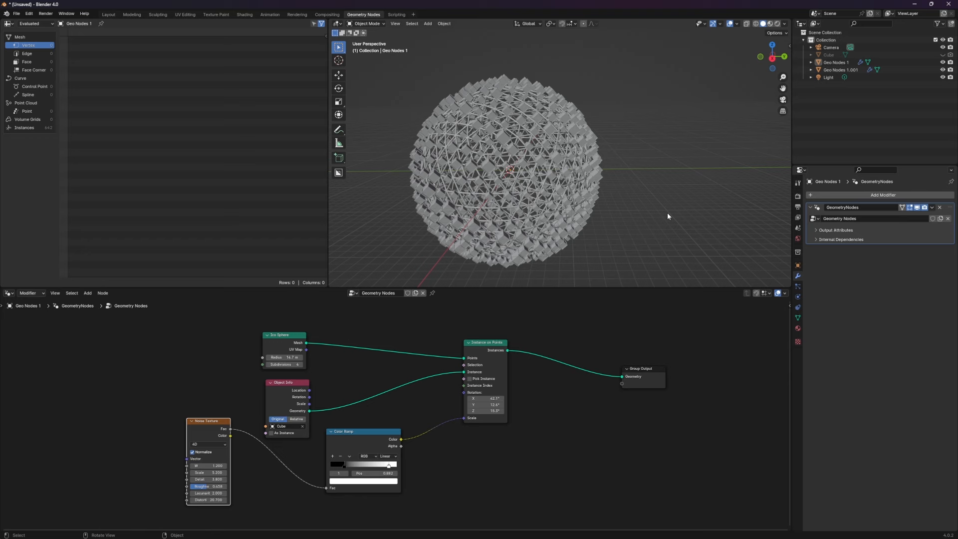
pyautogui.moveTo(613, 262); pyautogui.dragTo(646, 224, button='middle')
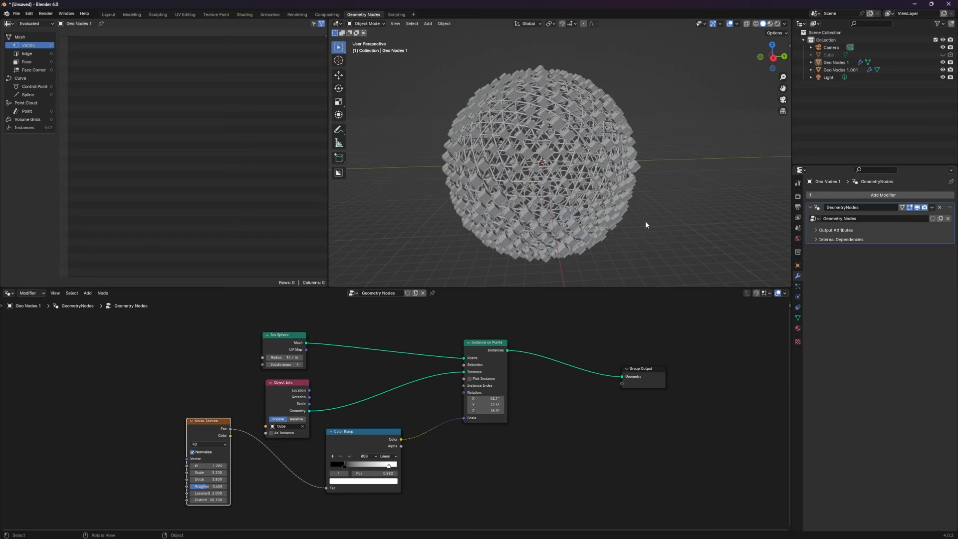
# - Set the crate sphere's material base color to black and preview the deselected scene in rendered shading
pyautogui.click(573, 146)
pyautogui.click(797, 328)
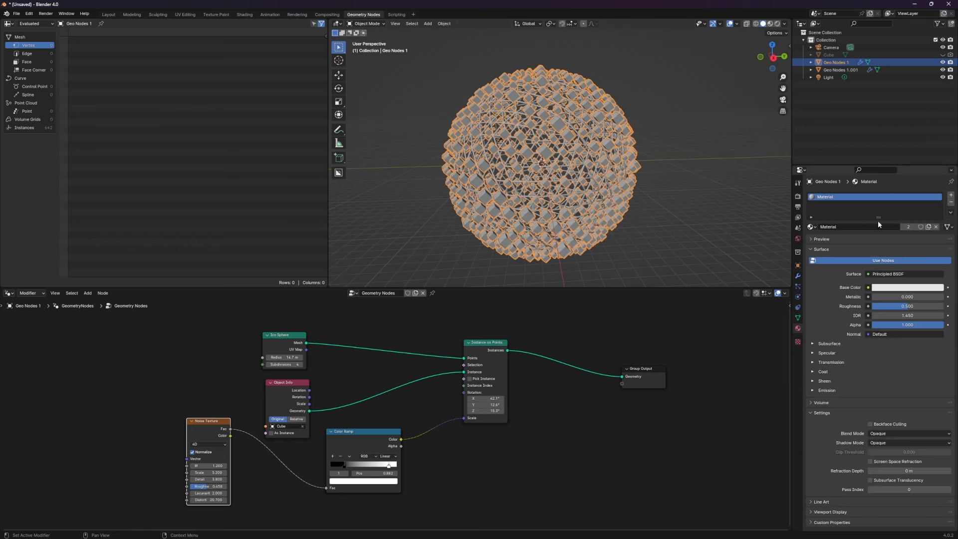
pyautogui.click(907, 288)
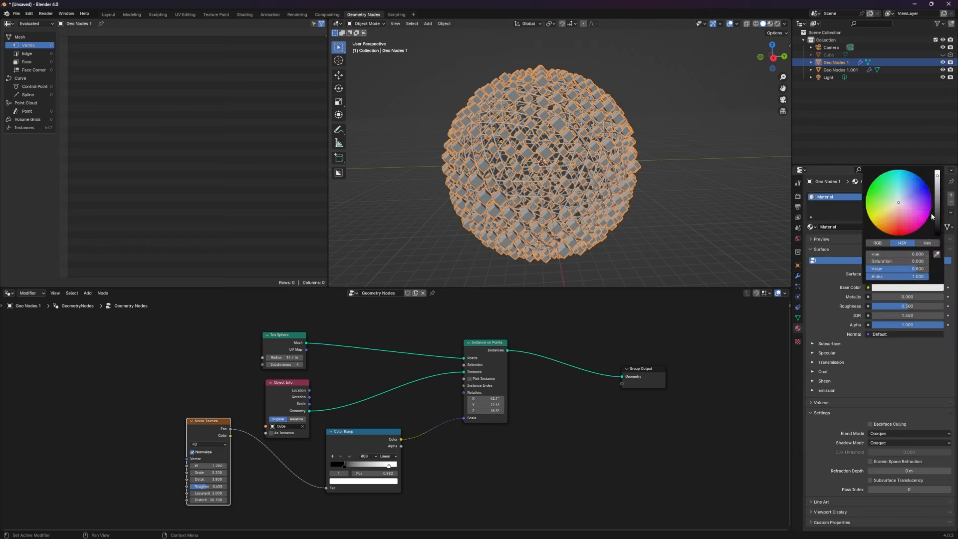
pyautogui.moveTo(940, 172); pyautogui.dragTo(940, 239)
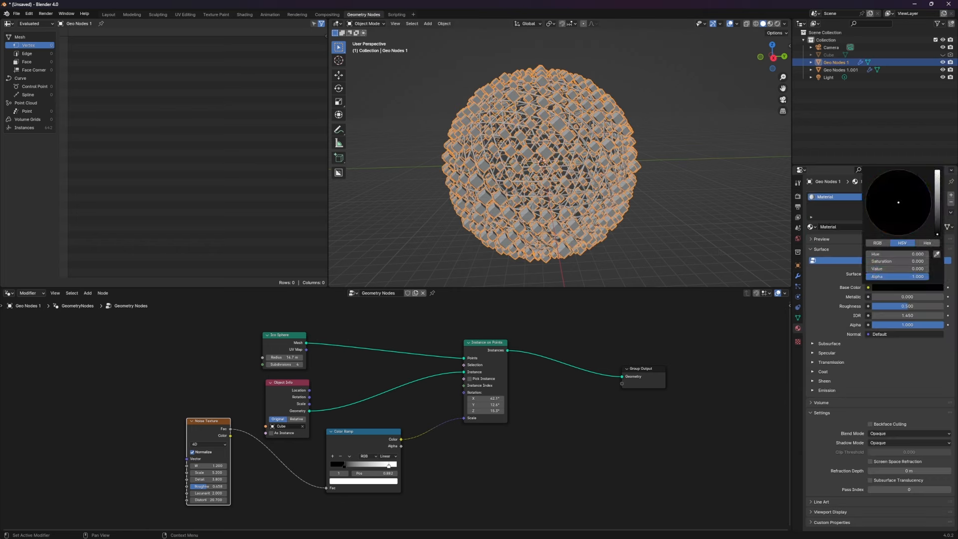
pyautogui.click(777, 24)
pyautogui.click(701, 155)
pyautogui.moveTo(697, 146); pyautogui.dragTo(619, 148, button='middle')
# - Change the crate sphere's material base color to a mid gray
pyautogui.click(901, 289)
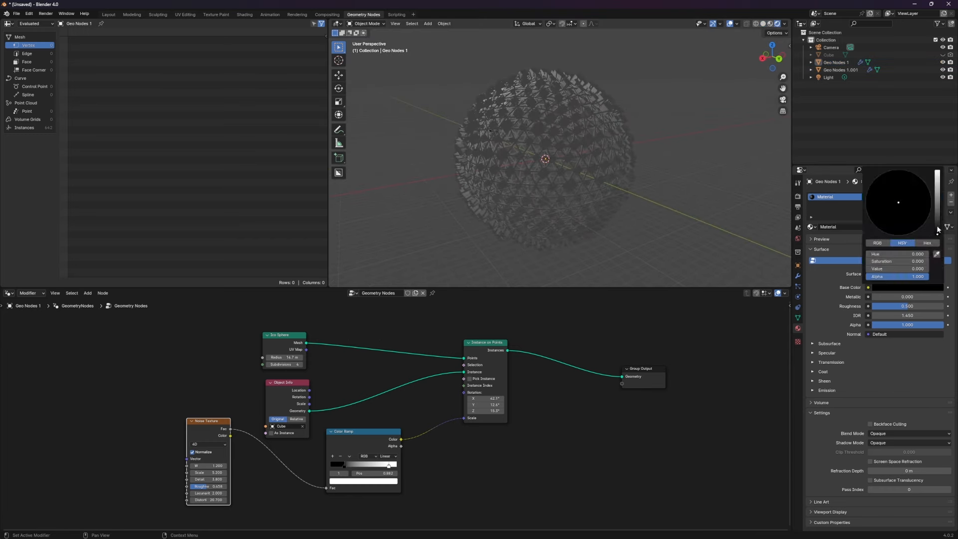
pyautogui.moveTo(938, 234); pyautogui.dragTo(898, 202)
pyautogui.click(897, 235)
pyautogui.click(728, 362)
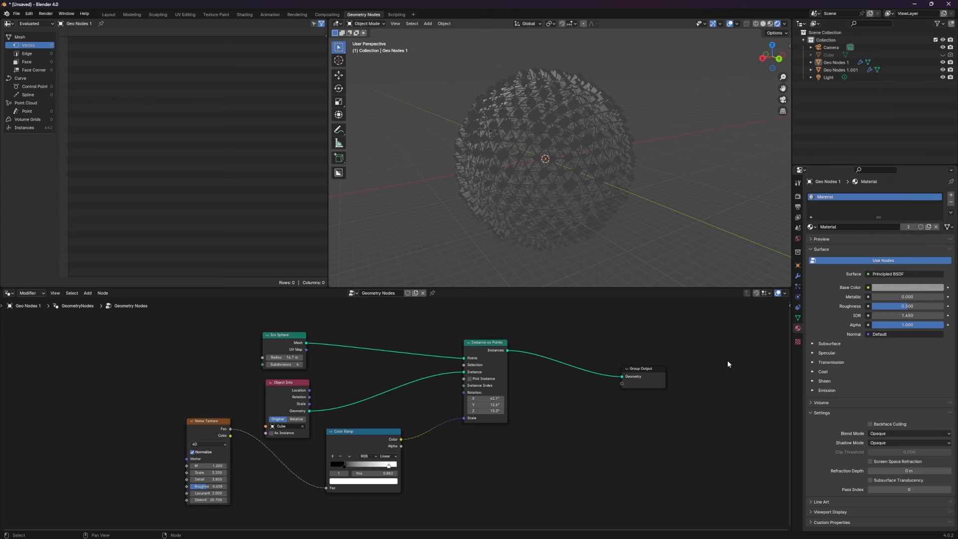
# - Insert a Set Material node between Instance on Points and the Group Output
pyautogui.moveTo(583, 402); pyautogui.dragTo(574, 409, button='middle')
pyautogui.moveTo(576, 213); pyautogui.dragTo(599, 224, button='middle')
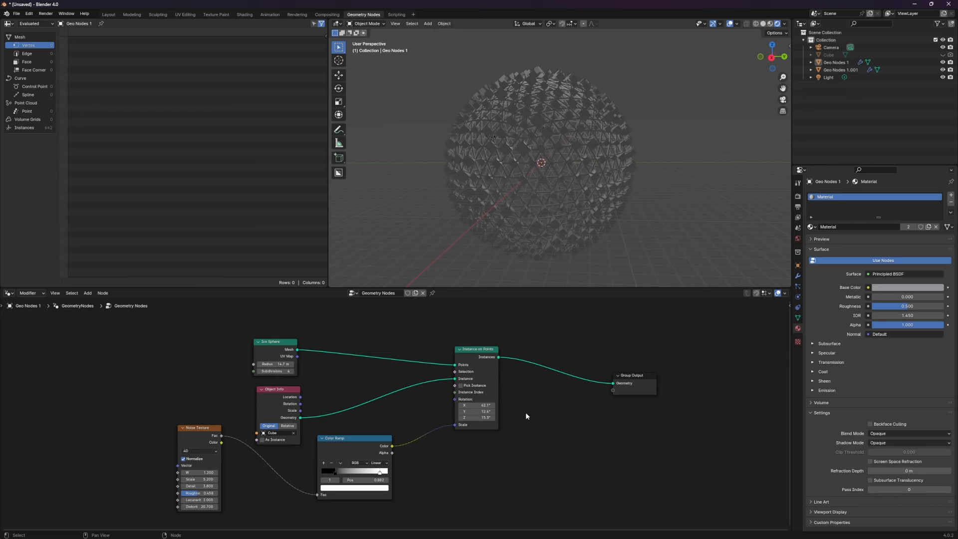
pyautogui.hotkey('shift', 'a')
pyautogui.click(513, 383)
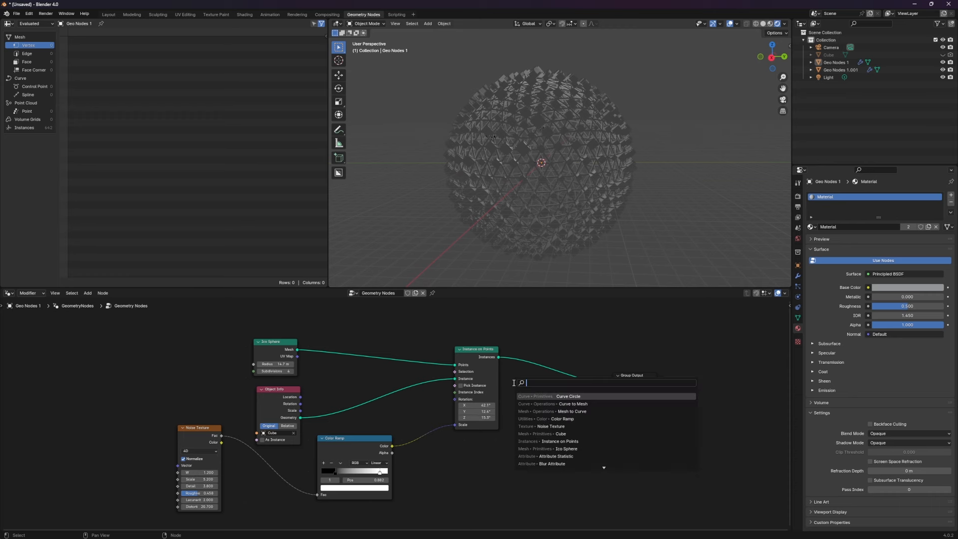
pyautogui.write('set mat')
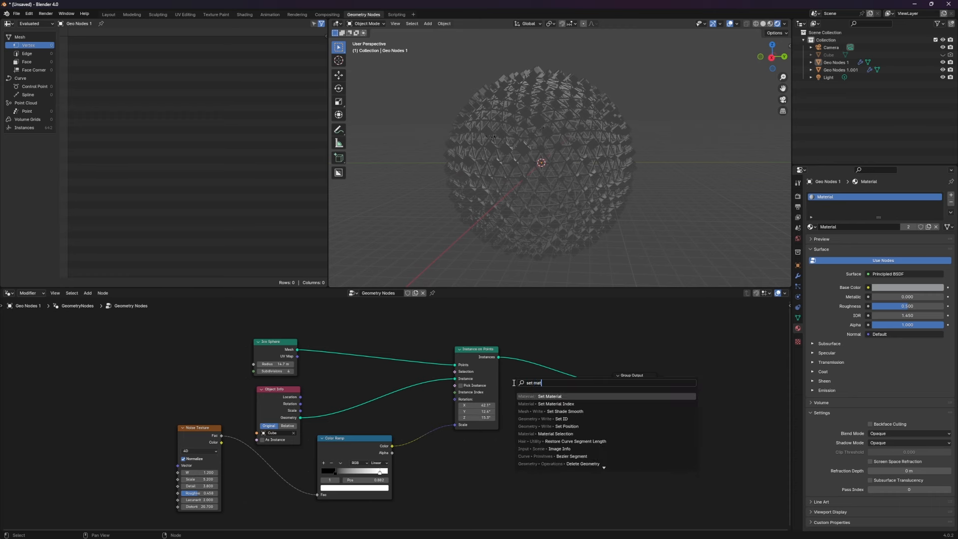
pyautogui.press('Return')
pyautogui.click(545, 363)
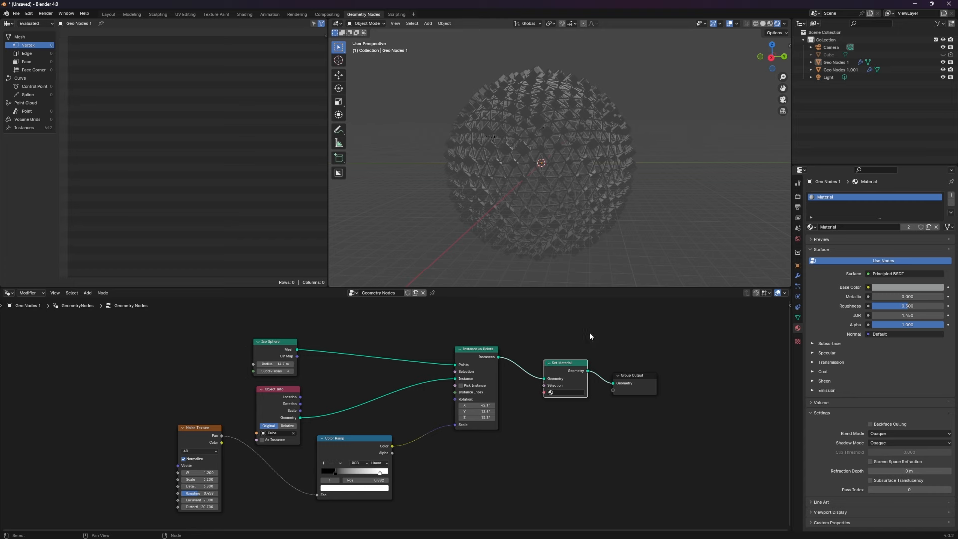
pyautogui.scroll(3, 590, 336)
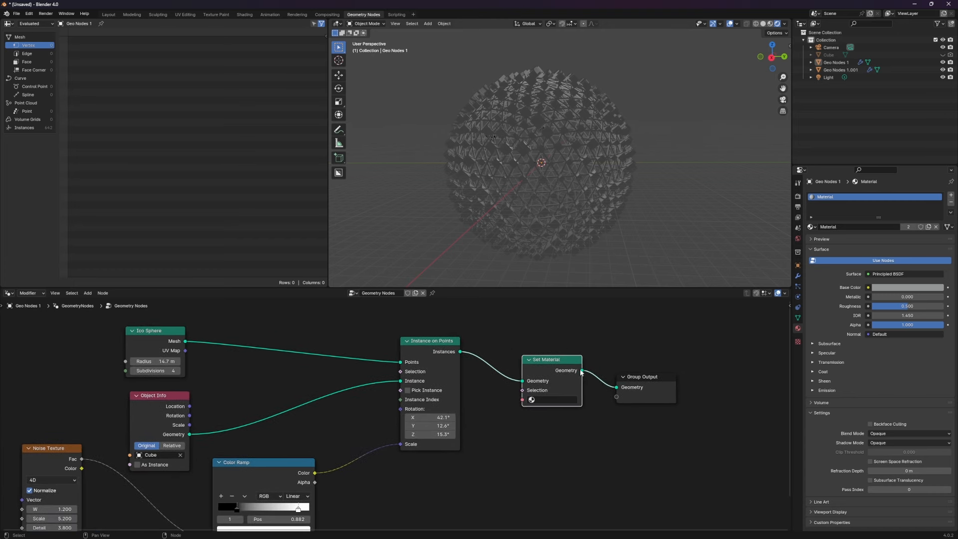
# - Rename the crate sphere's material to Test and set its base color to dark red
pyautogui.doubleClick(831, 197)
pyautogui.write('Test')
pyautogui.press('Return')
pyautogui.click(905, 288)
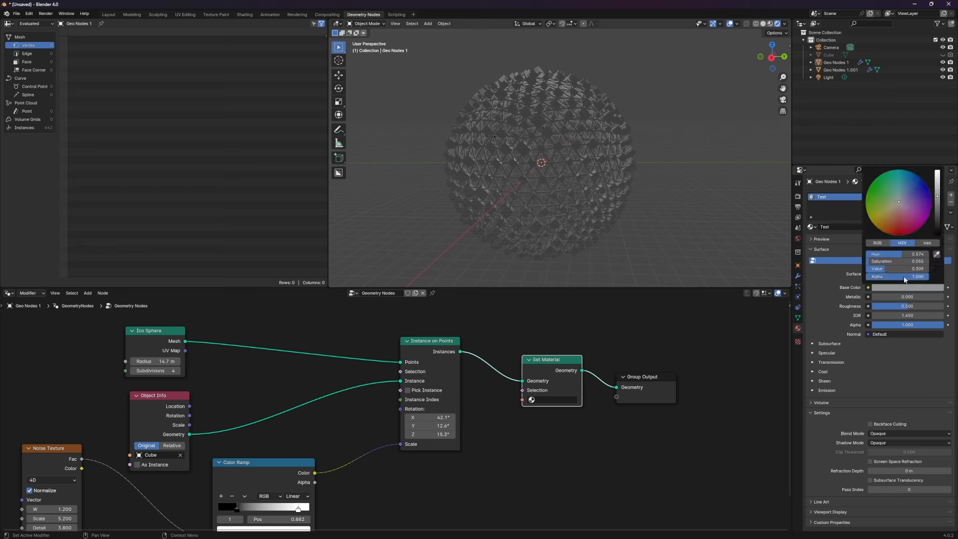
pyautogui.moveTo(903, 211); pyautogui.dragTo(900, 234)
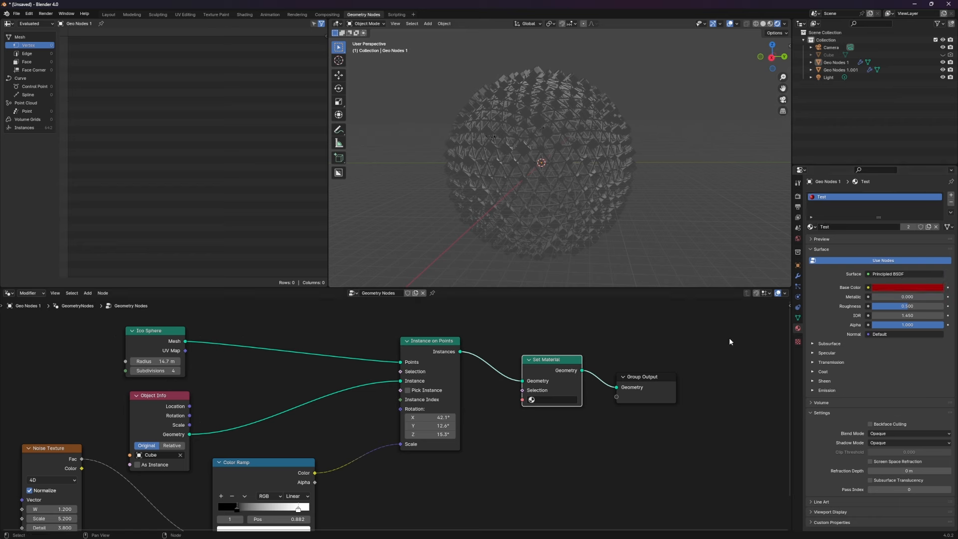
# - Assign the Test material in the Set Material node and inspect the crates on the sphere
pyautogui.click(552, 400)
pyautogui.click(551, 409)
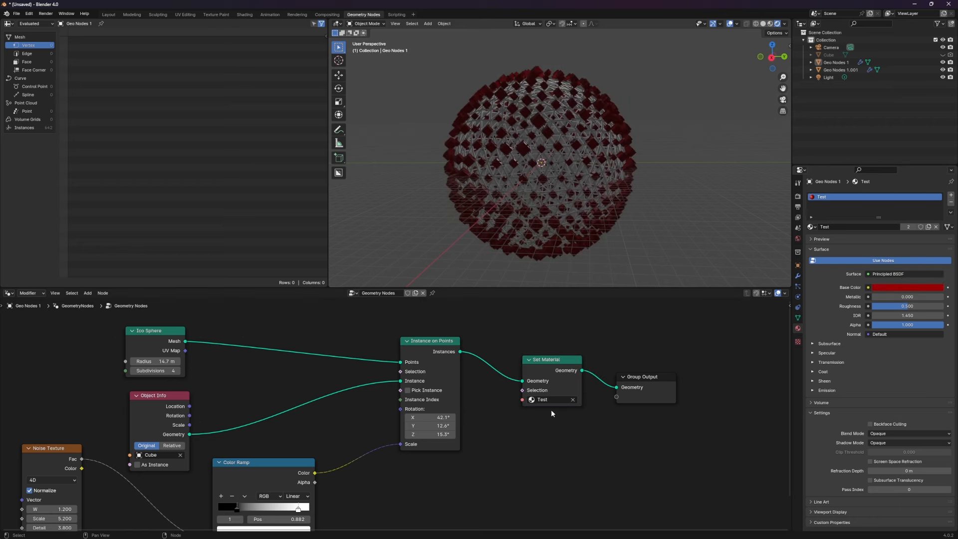
pyautogui.moveTo(676, 151); pyautogui.dragTo(670, 197, button='middle')
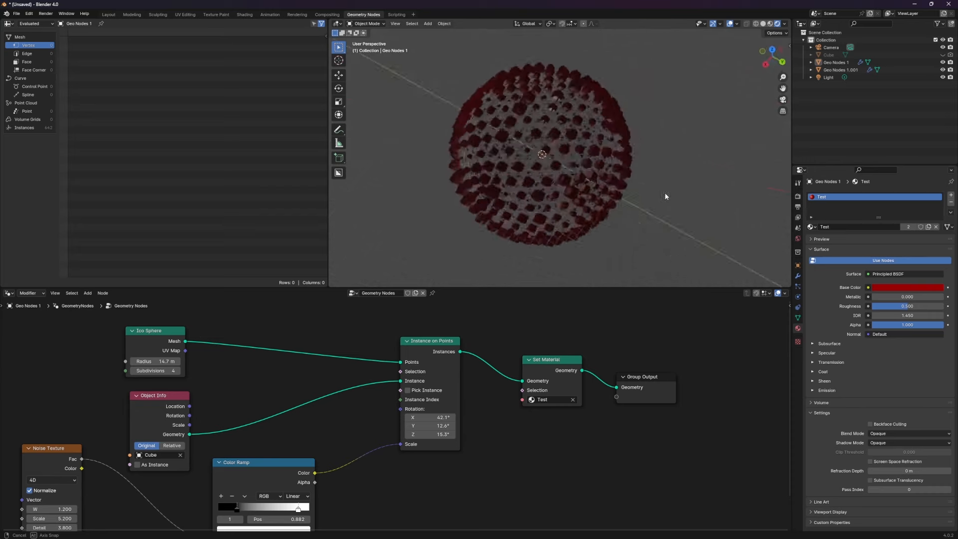
pyautogui.scroll(3, 727, 145)
pyautogui.keyDown('shift'); pyautogui.moveTo(727, 143); pyautogui.dragTo(688, 157, button='middle'); pyautogui.keyUp('shift')
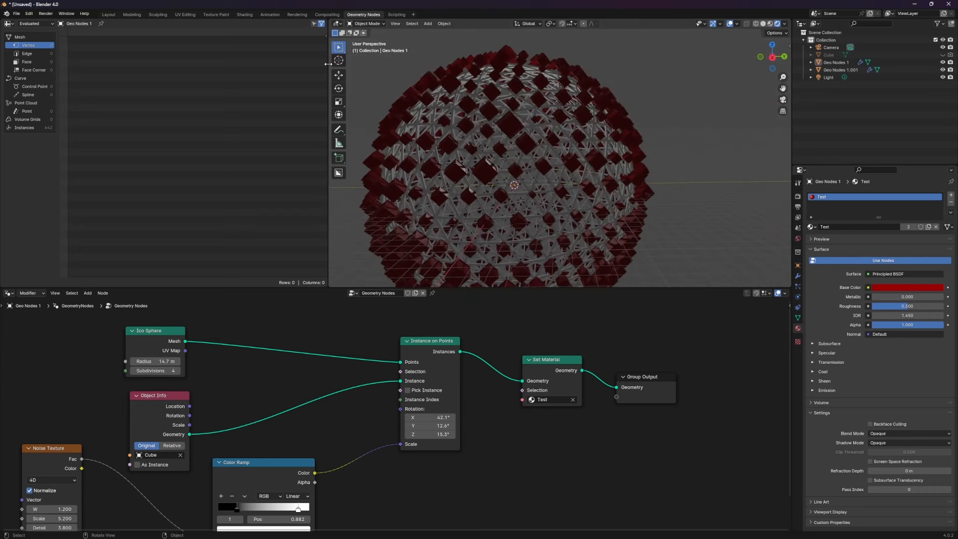
# - Switch to the Layout workspace and show the viewport sidebar while examining the whole sphere
pyautogui.click(109, 14)
pyautogui.scroll(-8, 426, 168)
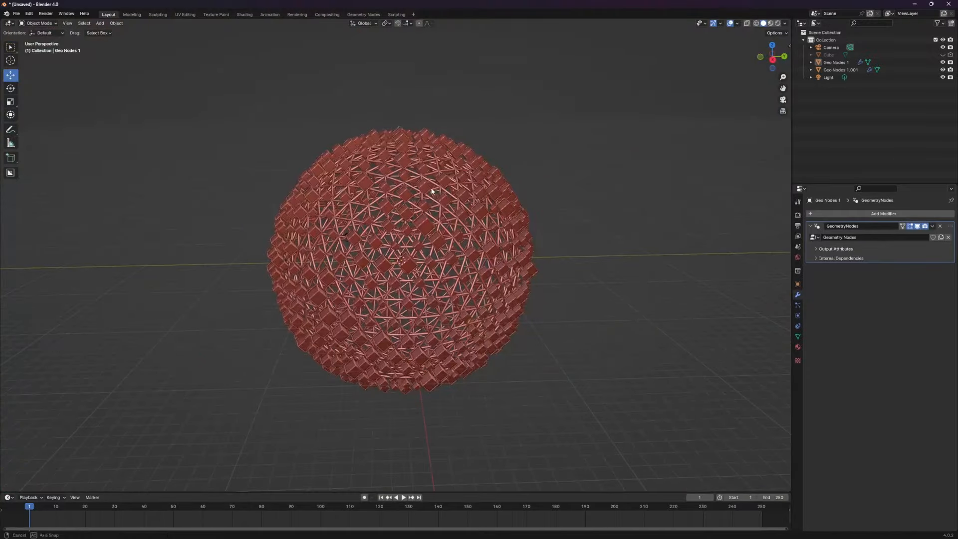
pyautogui.moveTo(560, 128); pyautogui.dragTo(578, 154, button='middle')
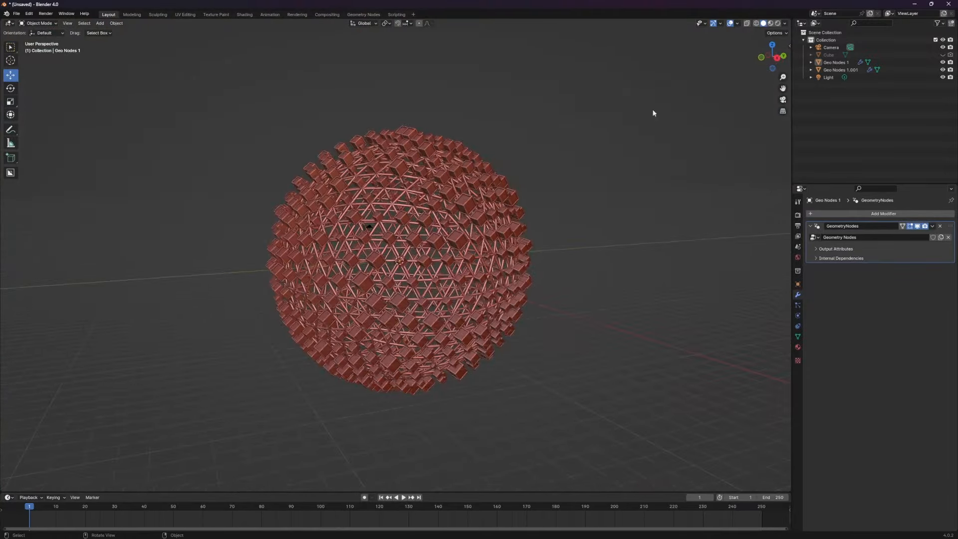
pyautogui.click(788, 46)
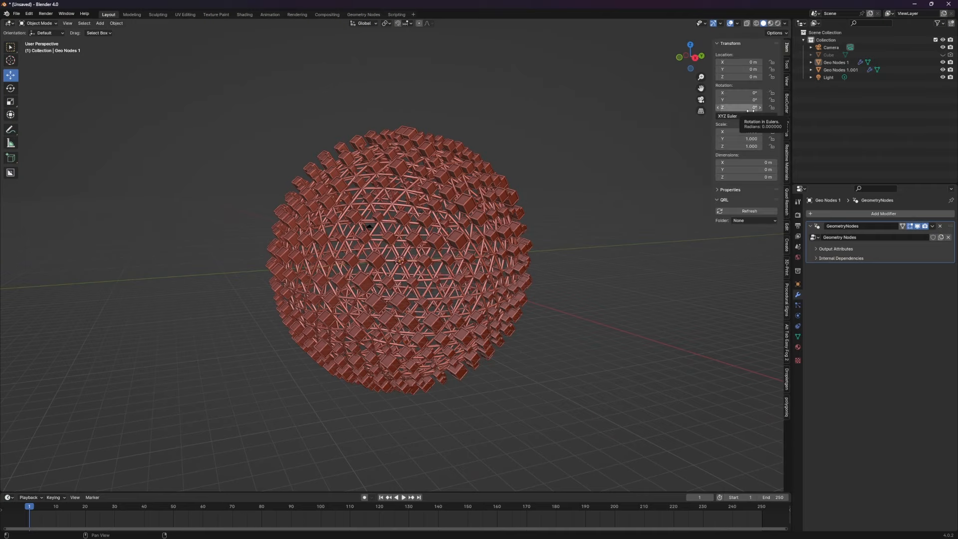
pyautogui.scroll(3, 571, 153)
pyautogui.moveTo(559, 183); pyautogui.dragTo(612, 203, button='middle')
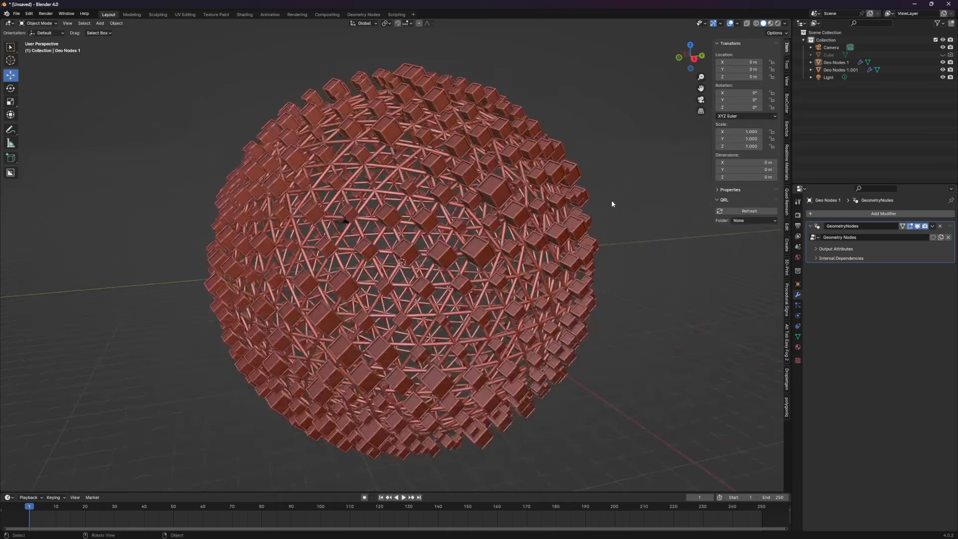
# - Select the crate sphere and switch the Realtime Materials library to the Metal category
pyautogui.click(743, 101)
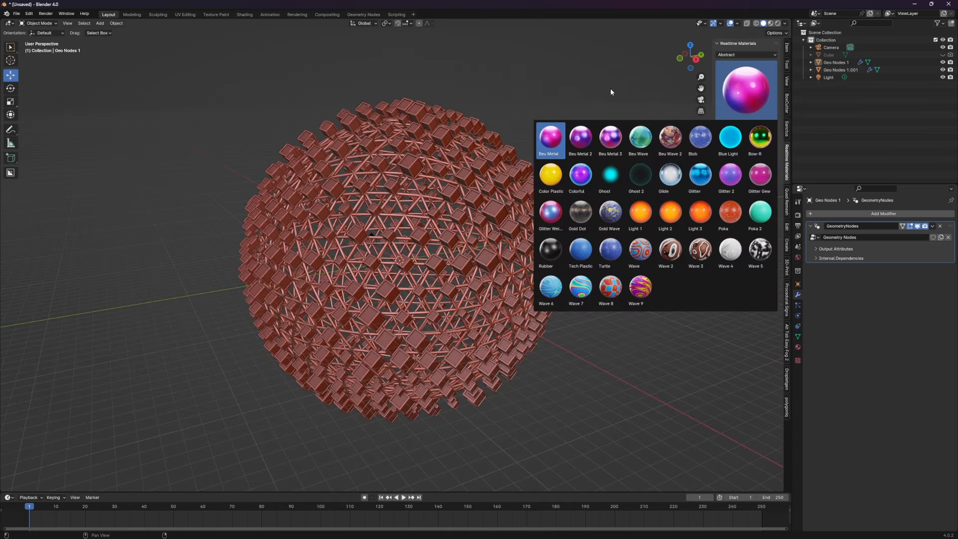
pyautogui.click(471, 177)
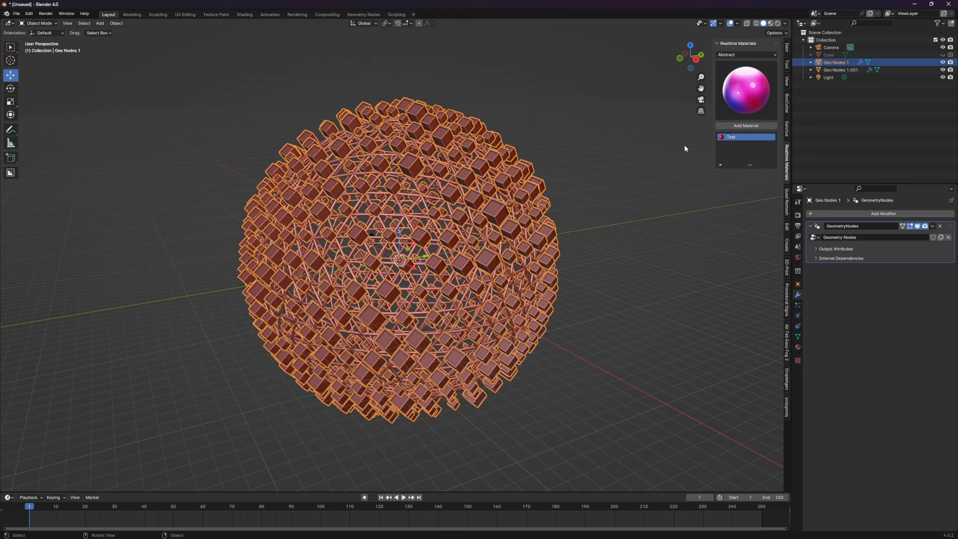
pyautogui.click(774, 55)
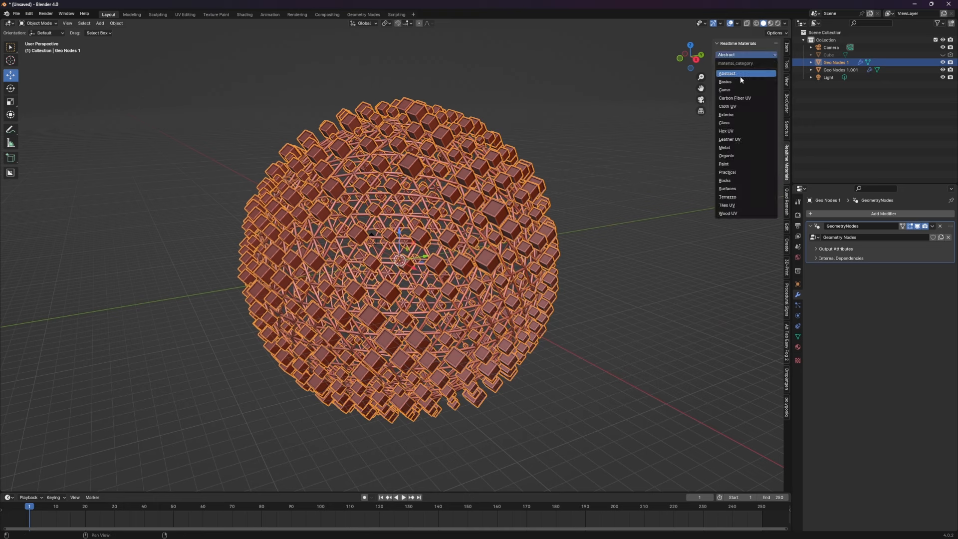
pyautogui.click(724, 148)
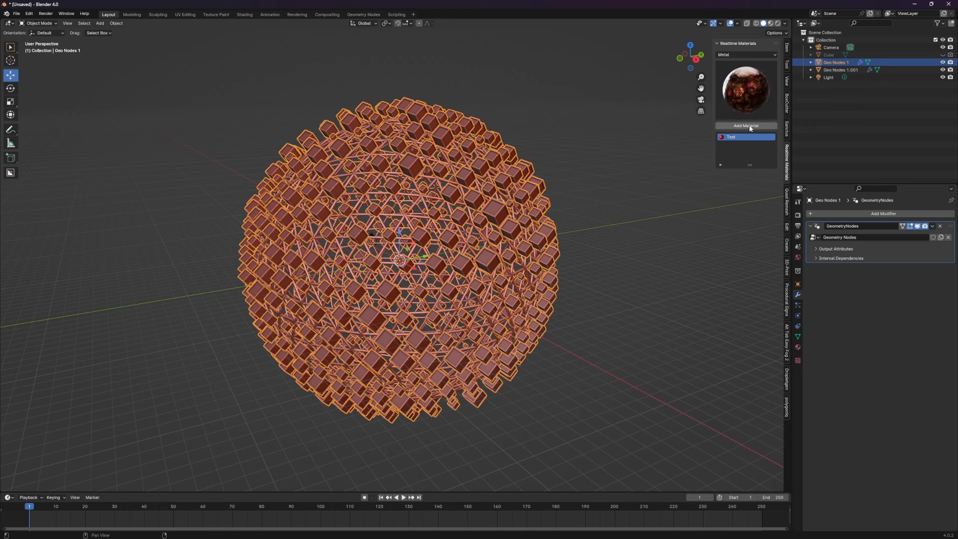
# - Add the Scifi Metal Blocks material to the crate sphere and display the viewport in rendered shading
pyautogui.click(750, 94)
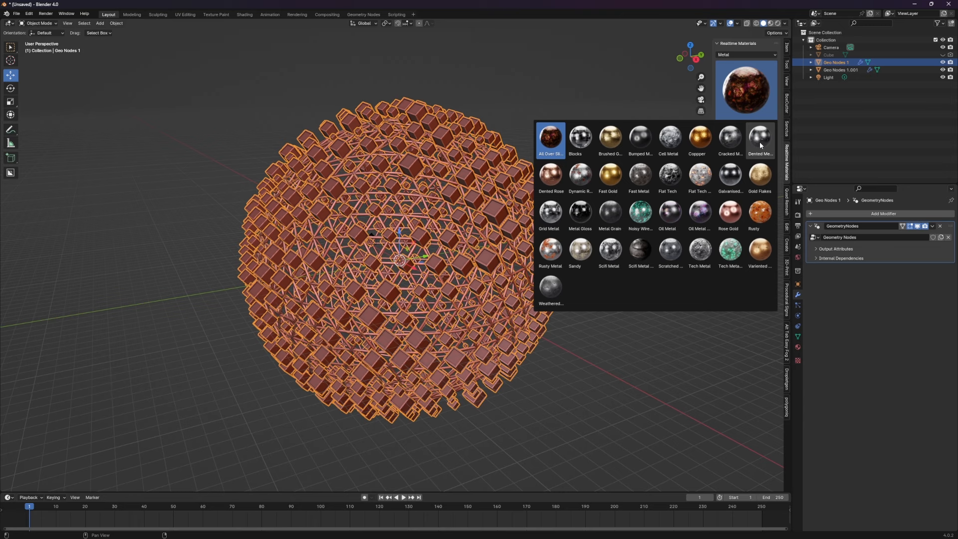
pyautogui.click(643, 255)
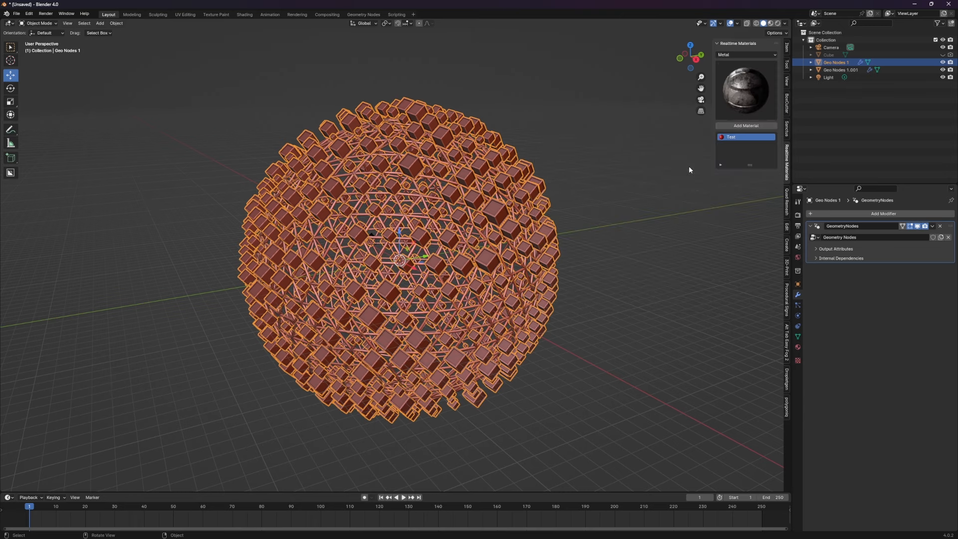
pyautogui.click(777, 24)
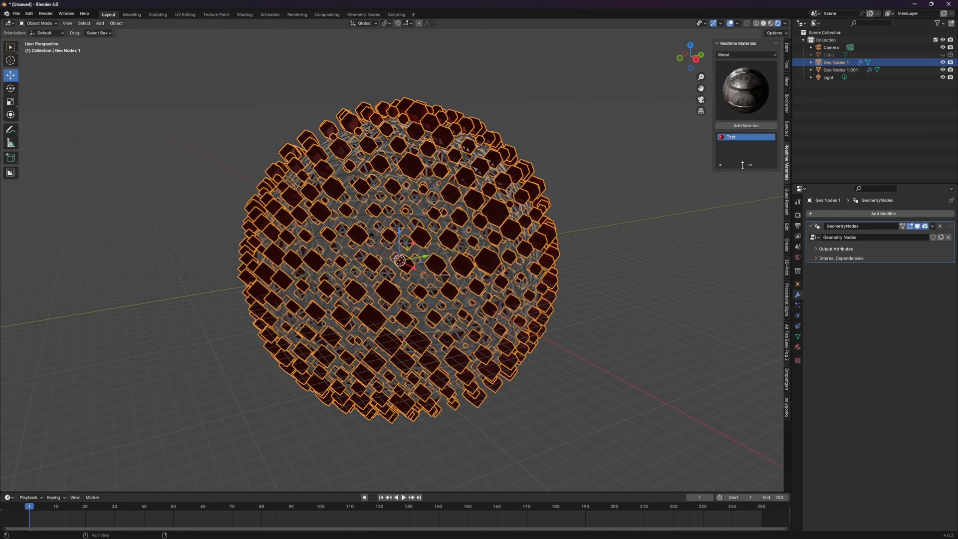
pyautogui.click(756, 127)
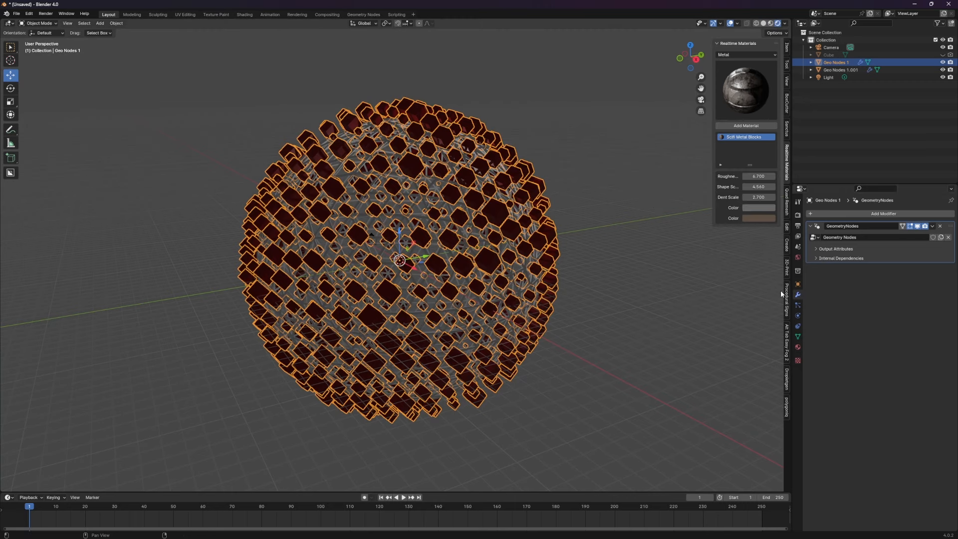
# - Examine the metal crates in rendered shading and return to the Layout workspace to view the whole sphere
pyautogui.scroll(1, 630, 257)
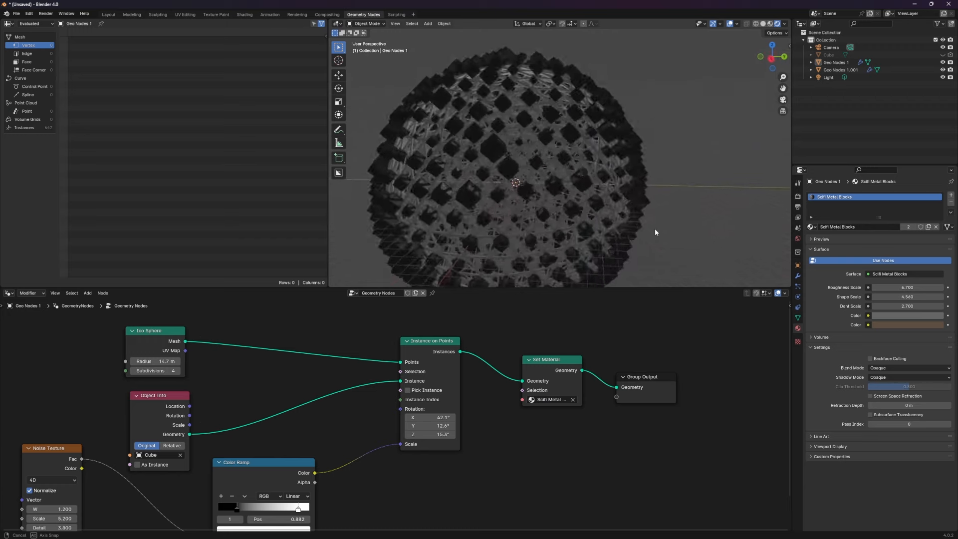
pyautogui.moveTo(655, 229); pyautogui.dragTo(661, 214, button='middle')
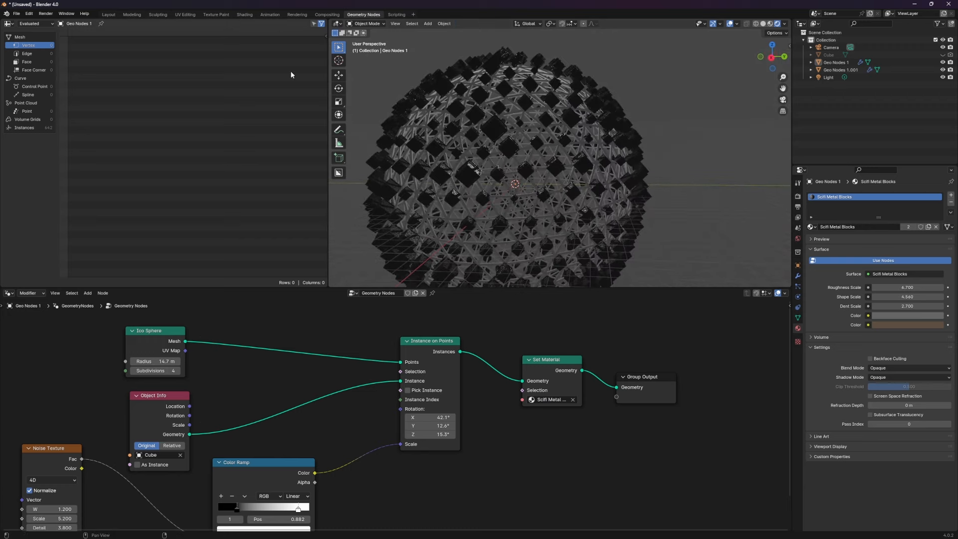
pyautogui.click(108, 15)
pyautogui.moveTo(313, 139); pyautogui.dragTo(444, 174, button='middle')
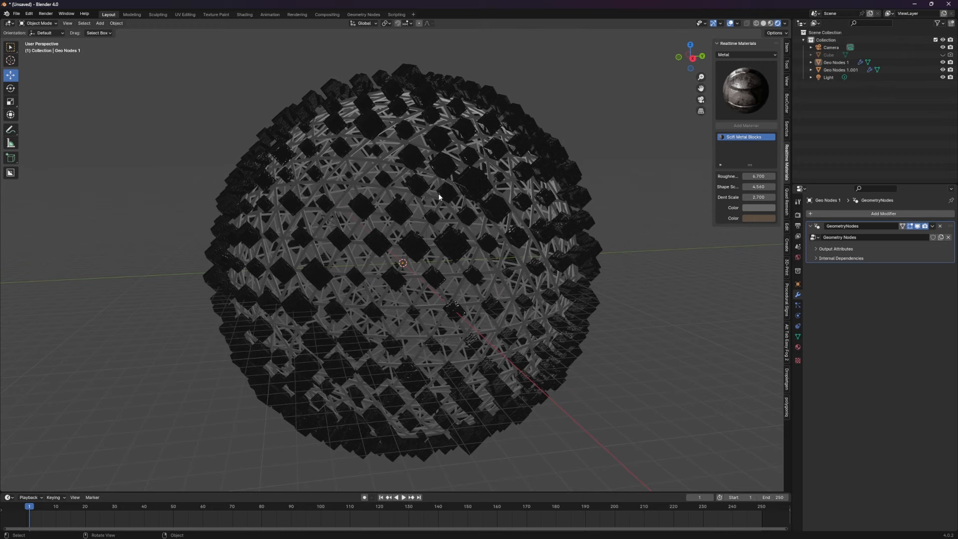
pyautogui.moveTo(419, 210); pyautogui.dragTo(454, 206, button='middle')
# - Add the Basic Surface material from the Basics category to the inner wireframe sphere and show its material properties
pyautogui.click(438, 188)
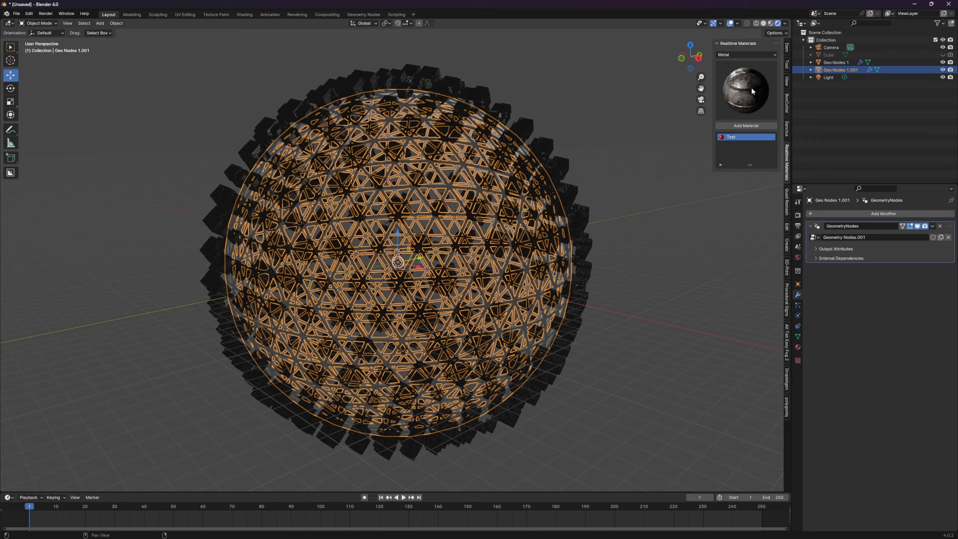
pyautogui.click(763, 55)
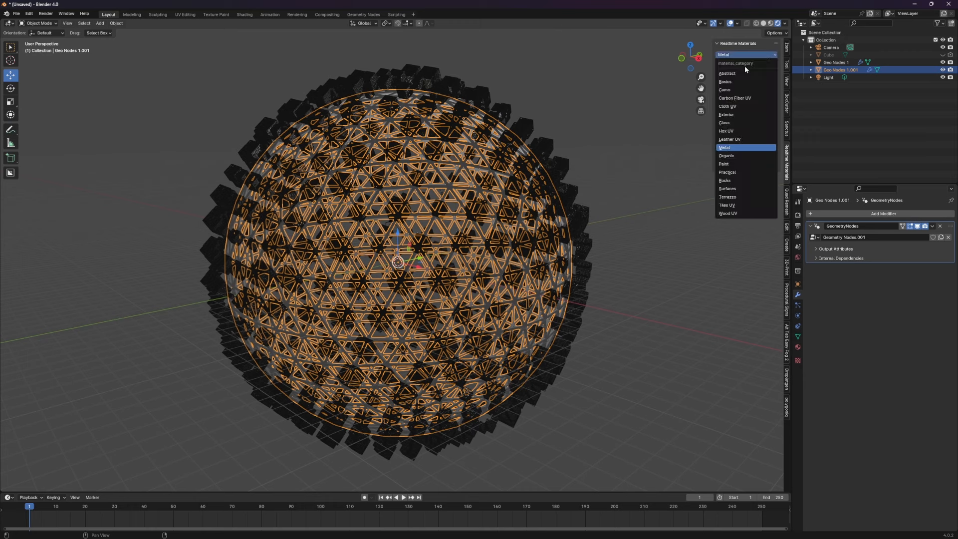
pyautogui.click(745, 65)
pyautogui.click(754, 95)
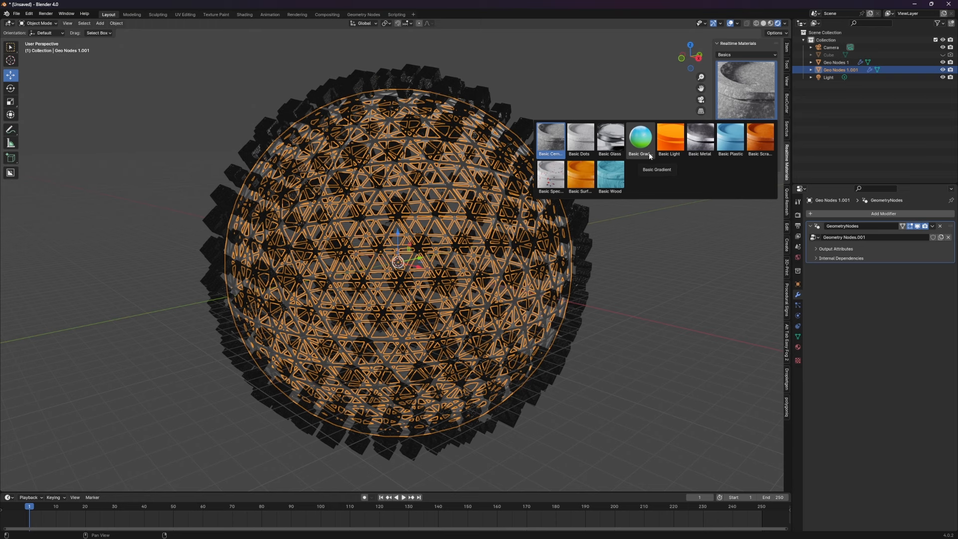
pyautogui.click(582, 177)
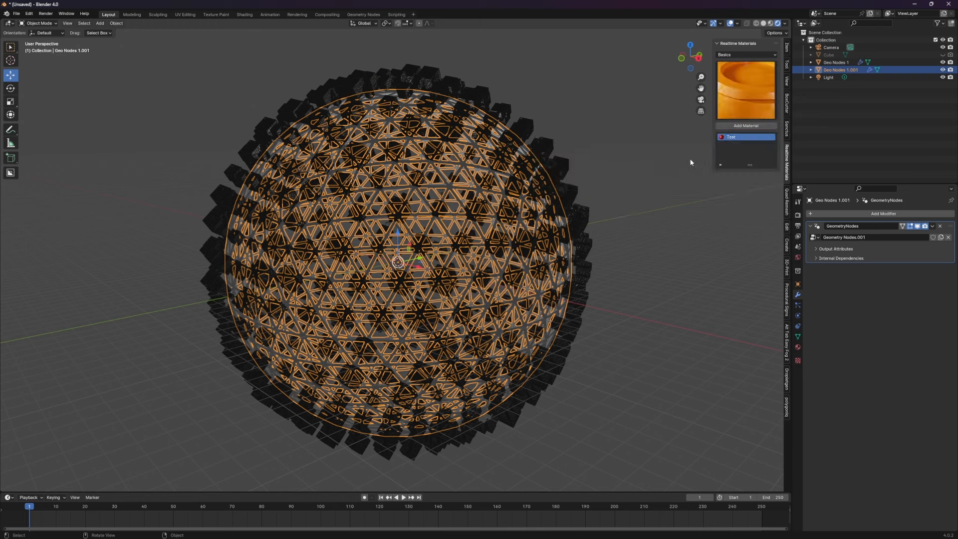
pyautogui.click(798, 346)
pyautogui.click(746, 125)
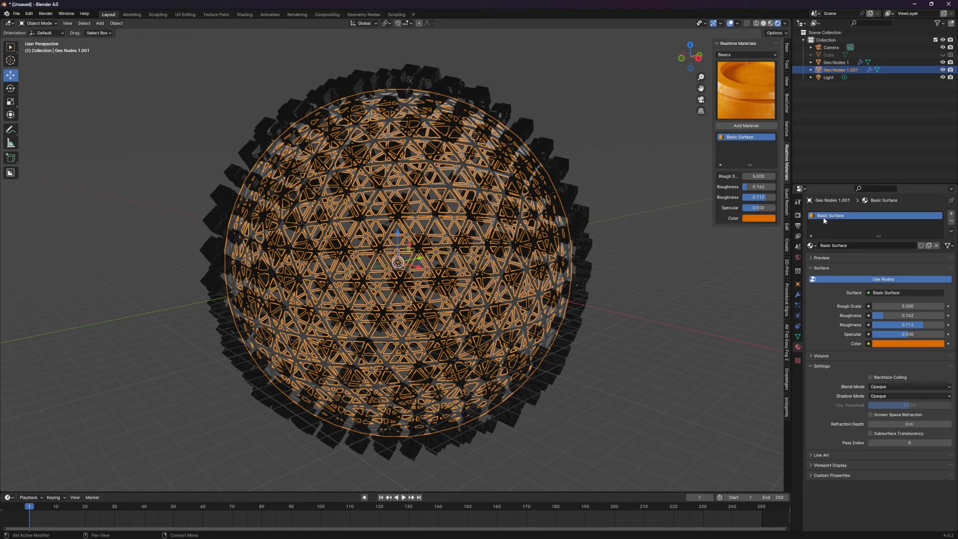
# - Set the Basic Surface material's color to bright red
pyautogui.click(915, 345)
pyautogui.click(883, 275)
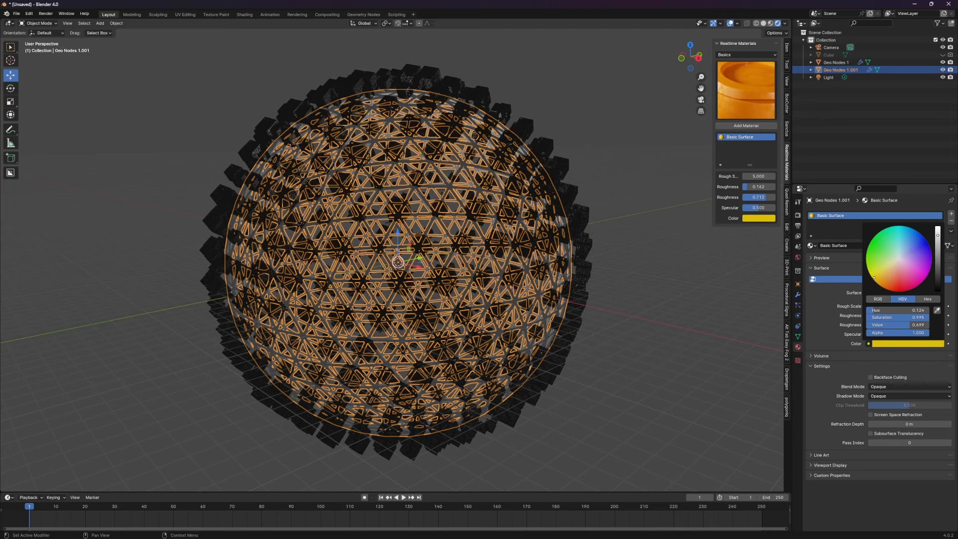
pyautogui.moveTo(875, 278); pyautogui.dragTo(901, 295)
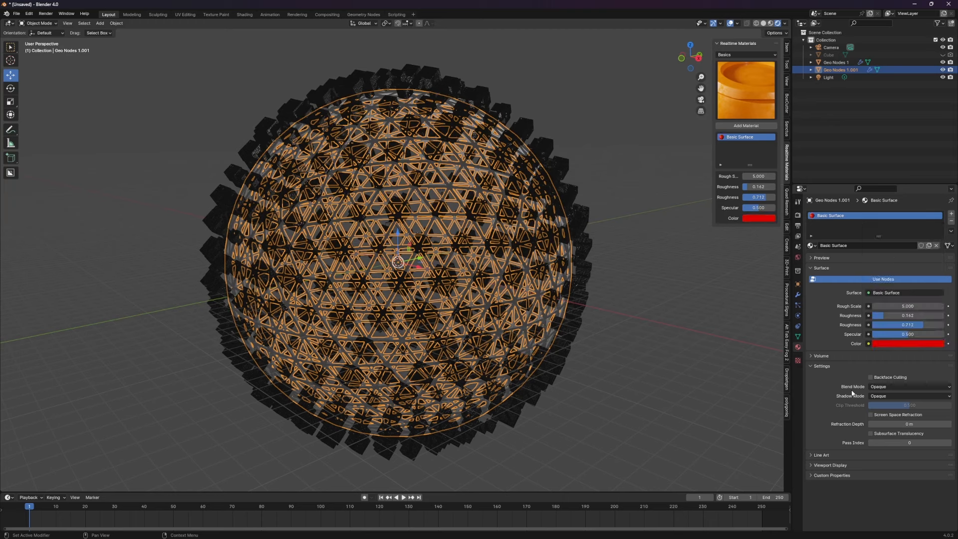
# - Collapse the material's Settings section and remove the Basic Surface slot from the wireframe sphere
pyautogui.click(839, 368)
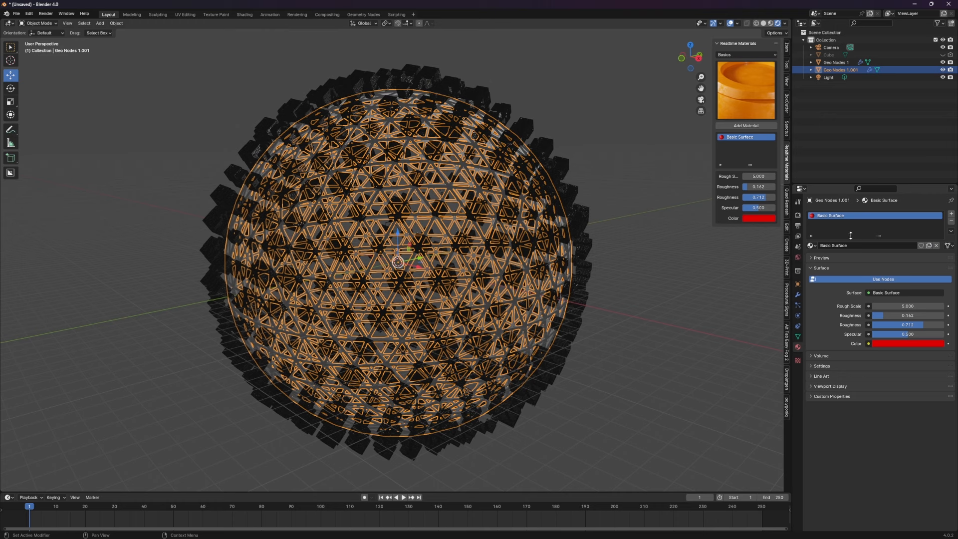
pyautogui.click(952, 221)
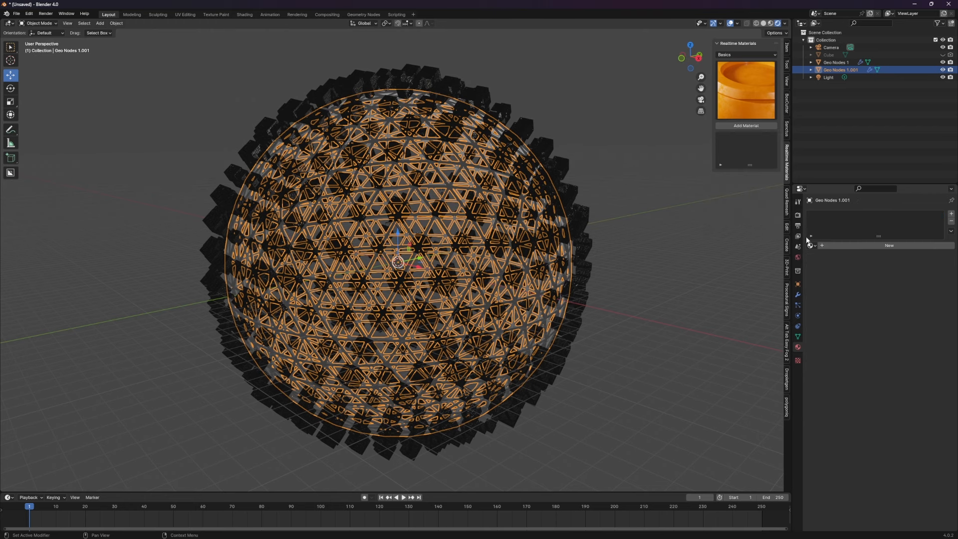